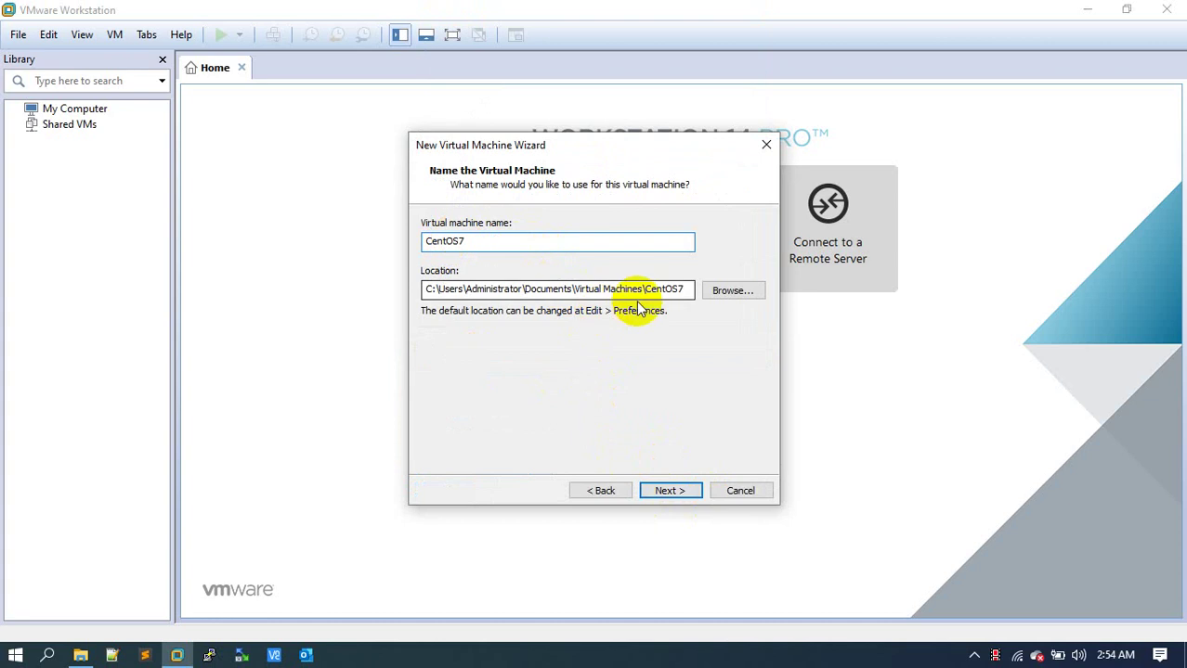
Store the CentOS7 virtual machine in the E:\Centos7 folder and continue to disk capacity.
left_click(715, 290)
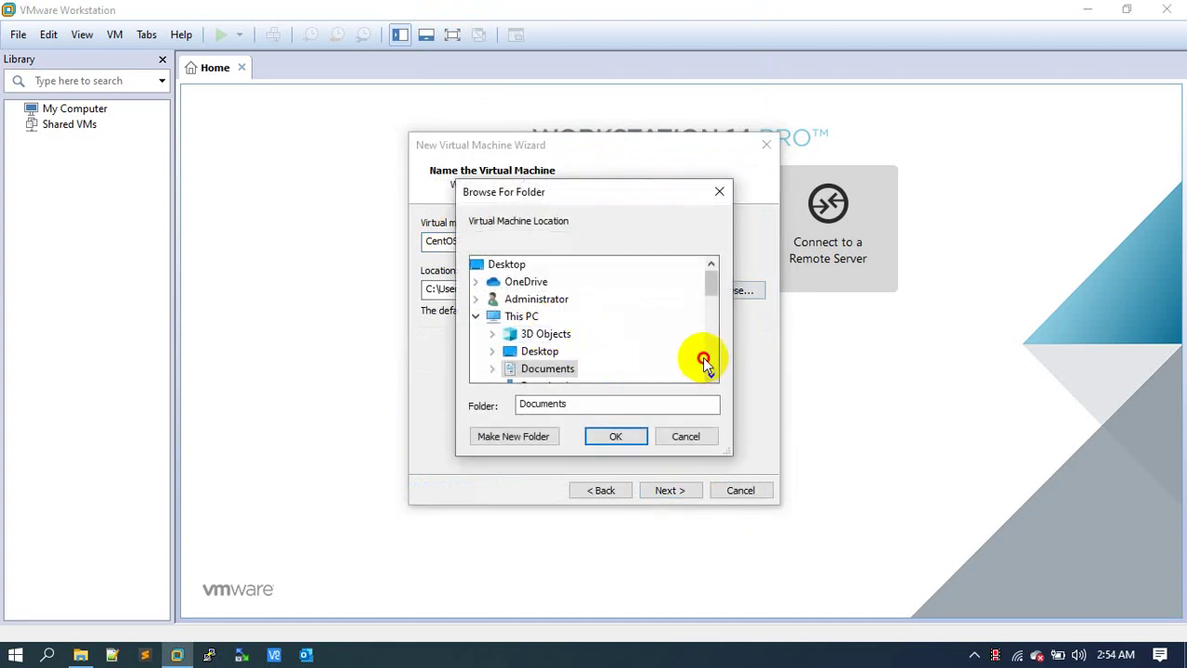
scroll(702, 363, "down", 2)
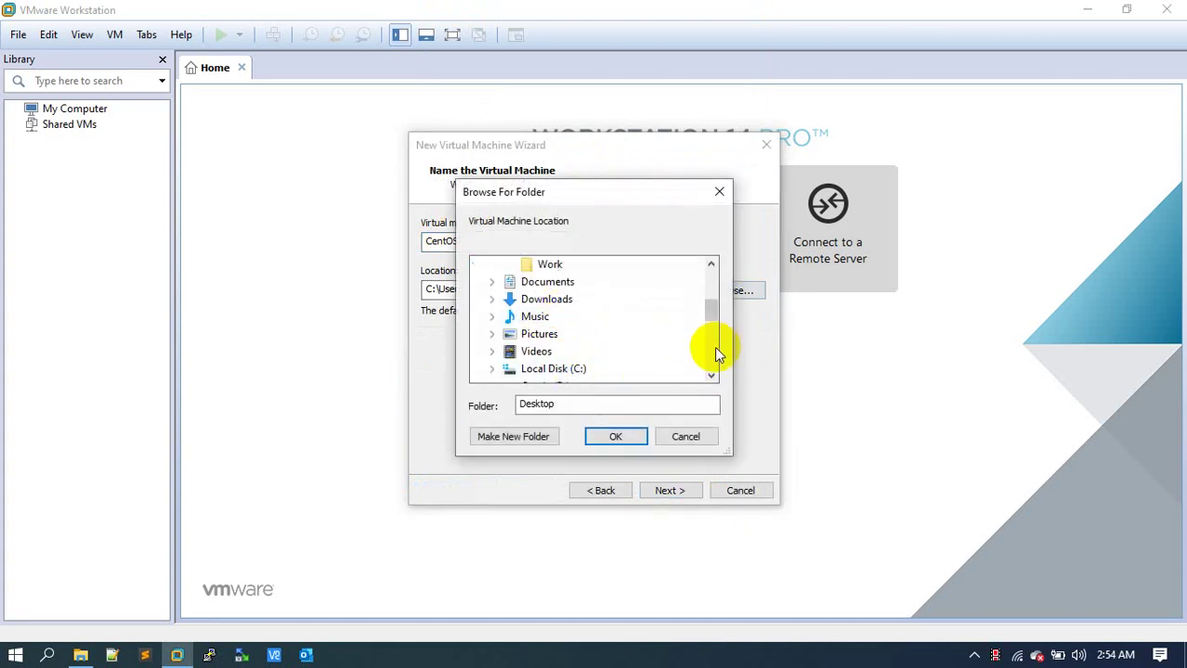
scroll(547, 331, "down", 2)
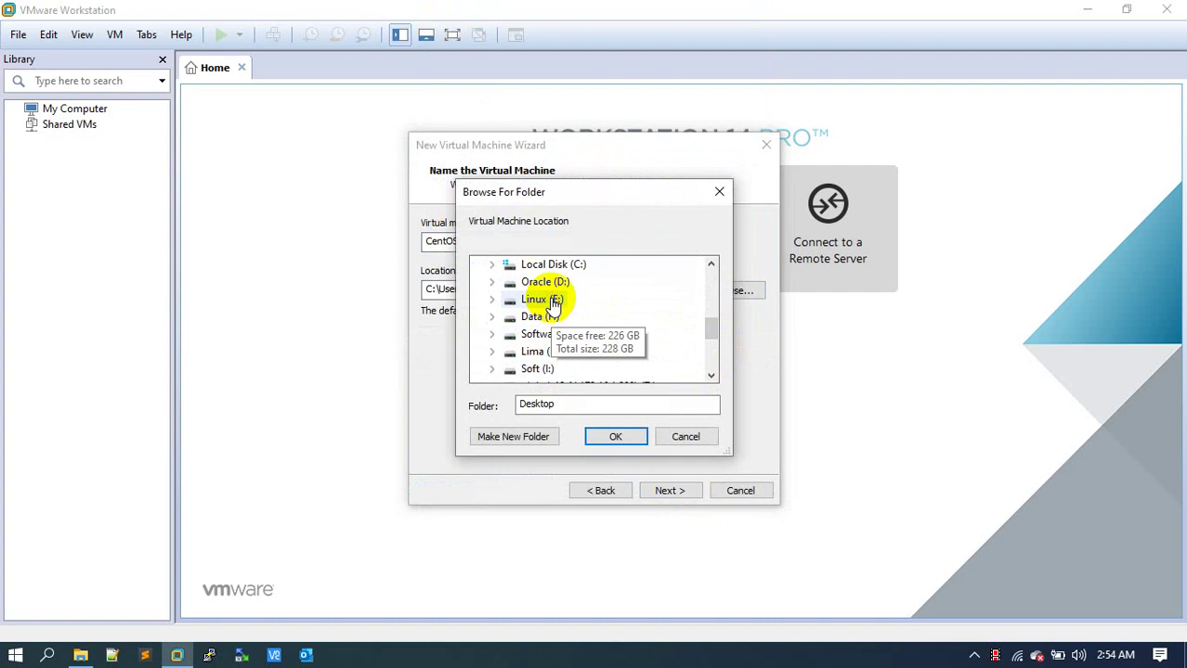
left_click(543, 300)
left_click(616, 437)
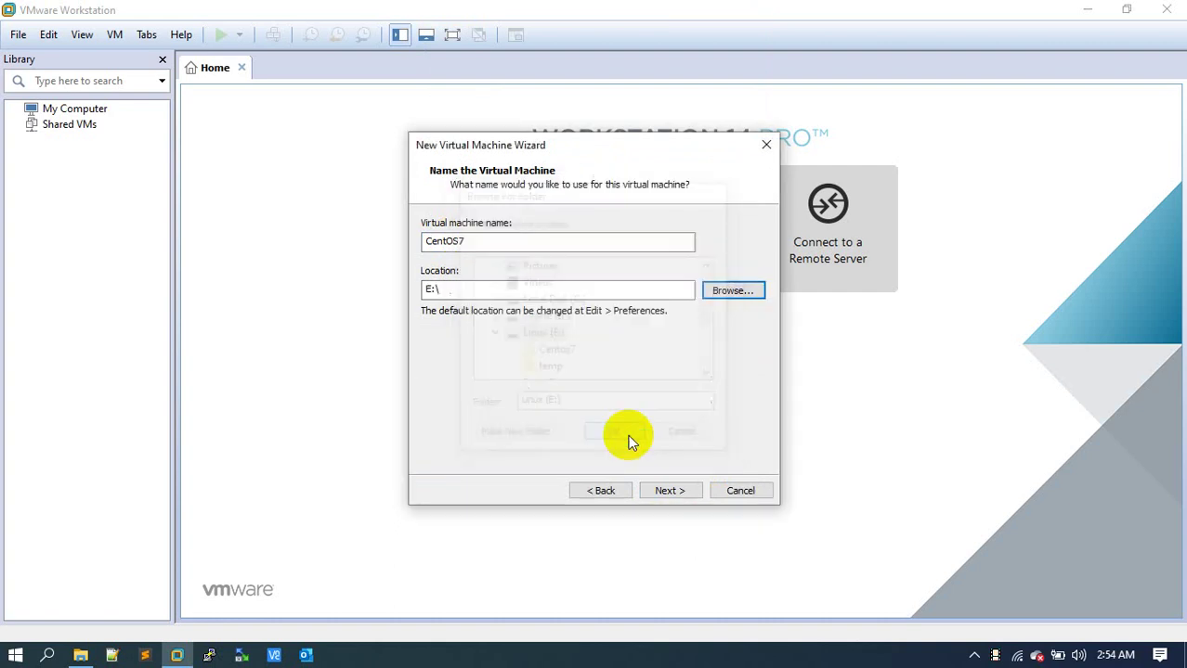
left_click(721, 294)
left_click(539, 368)
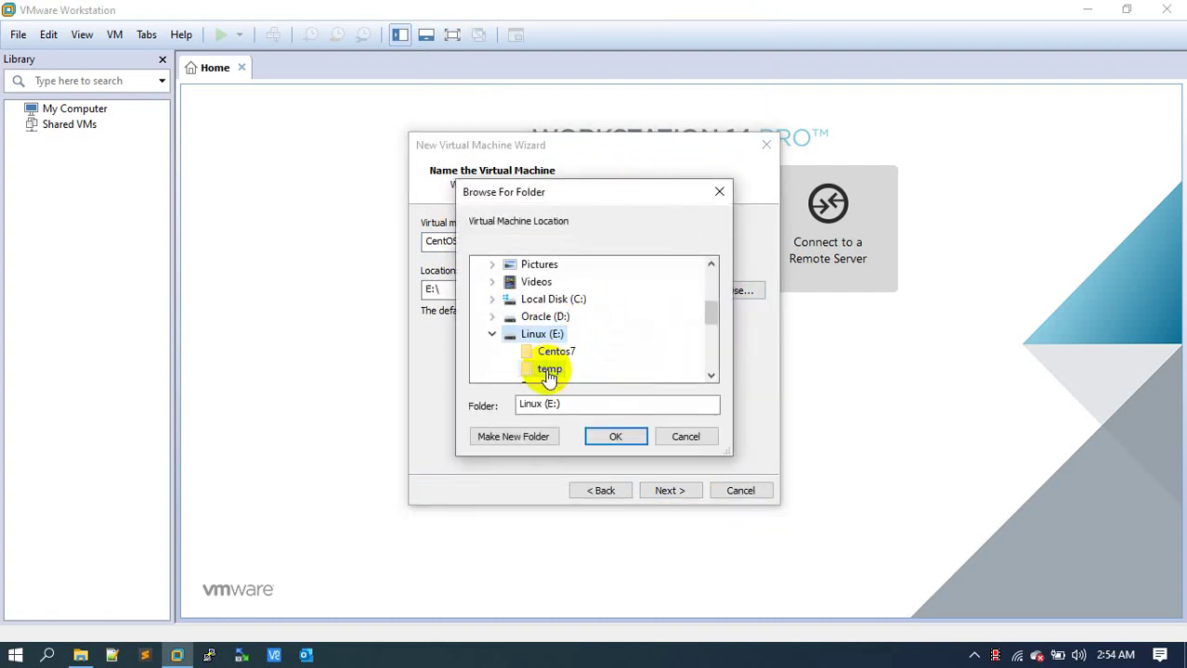
left_click(556, 351)
left_click(616, 436)
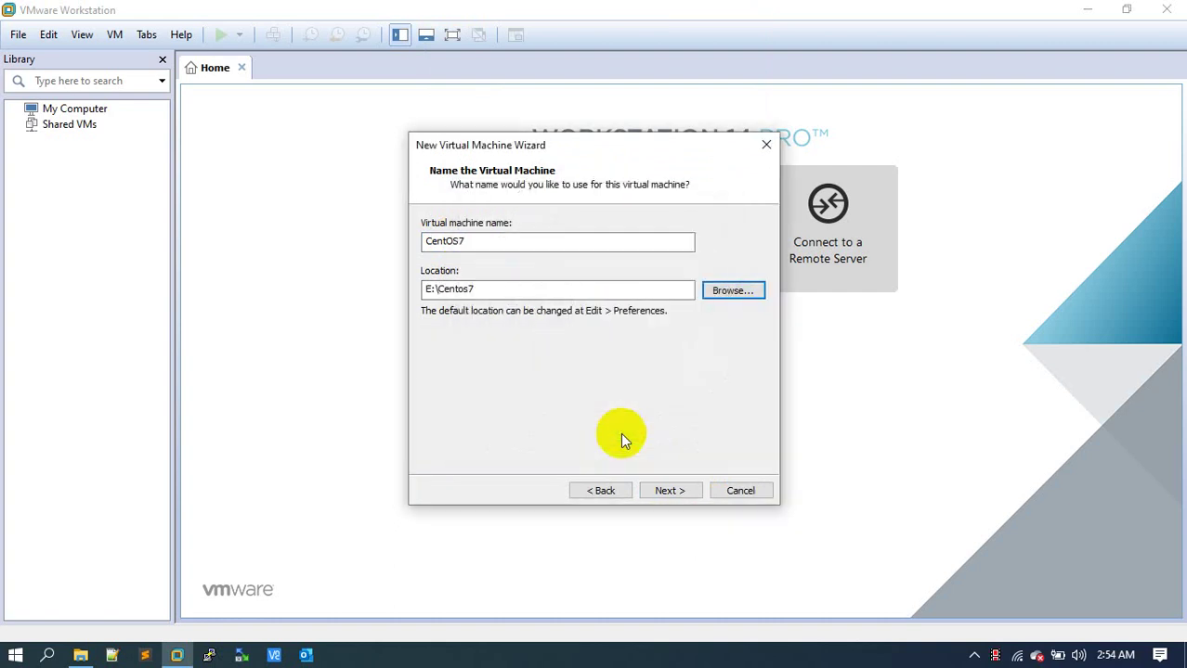
left_click(670, 492)
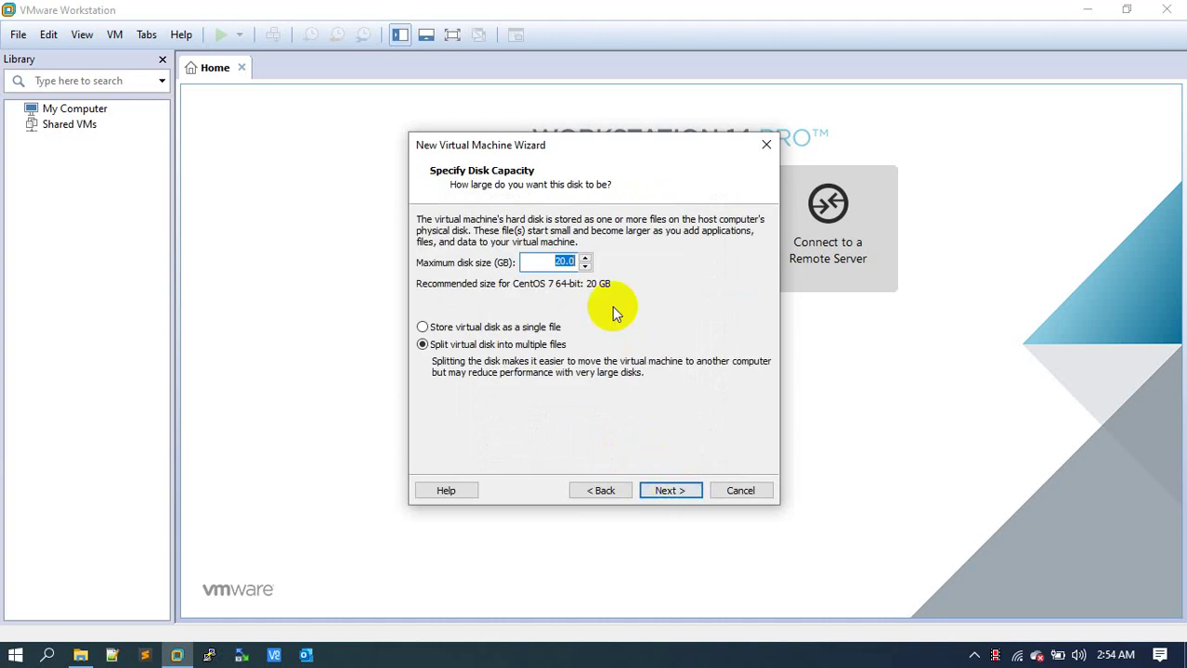
Give CentOS7 a 200 GB disk stored as a single file and finish the wizard.
type("200")
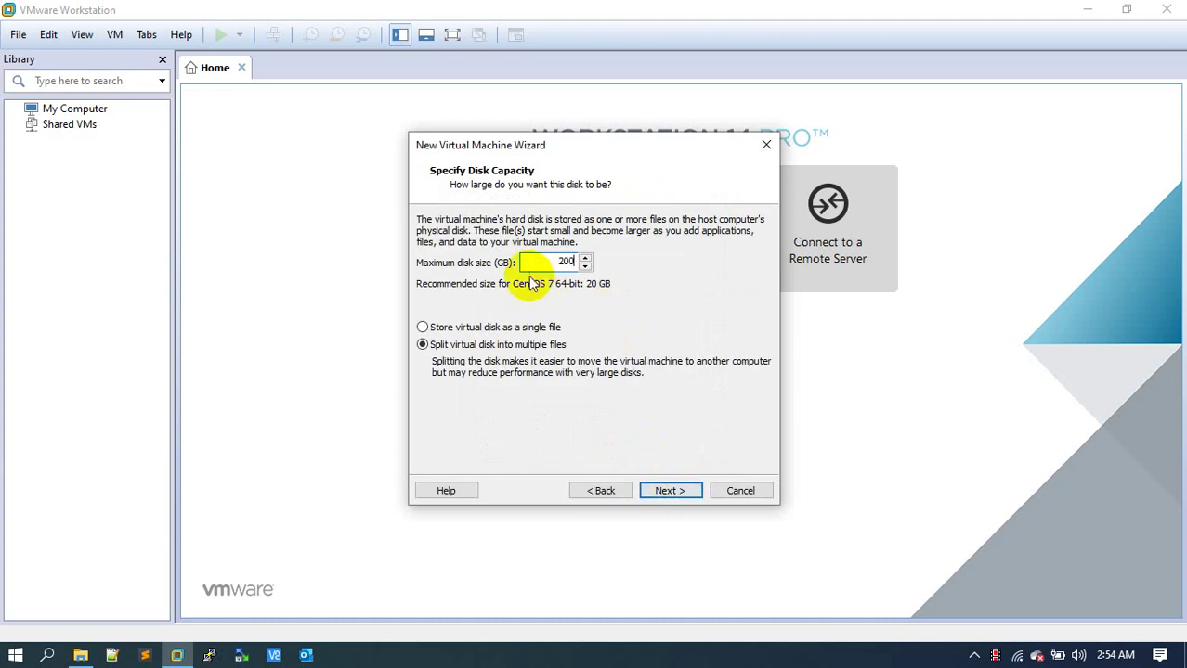
left_click(548, 328)
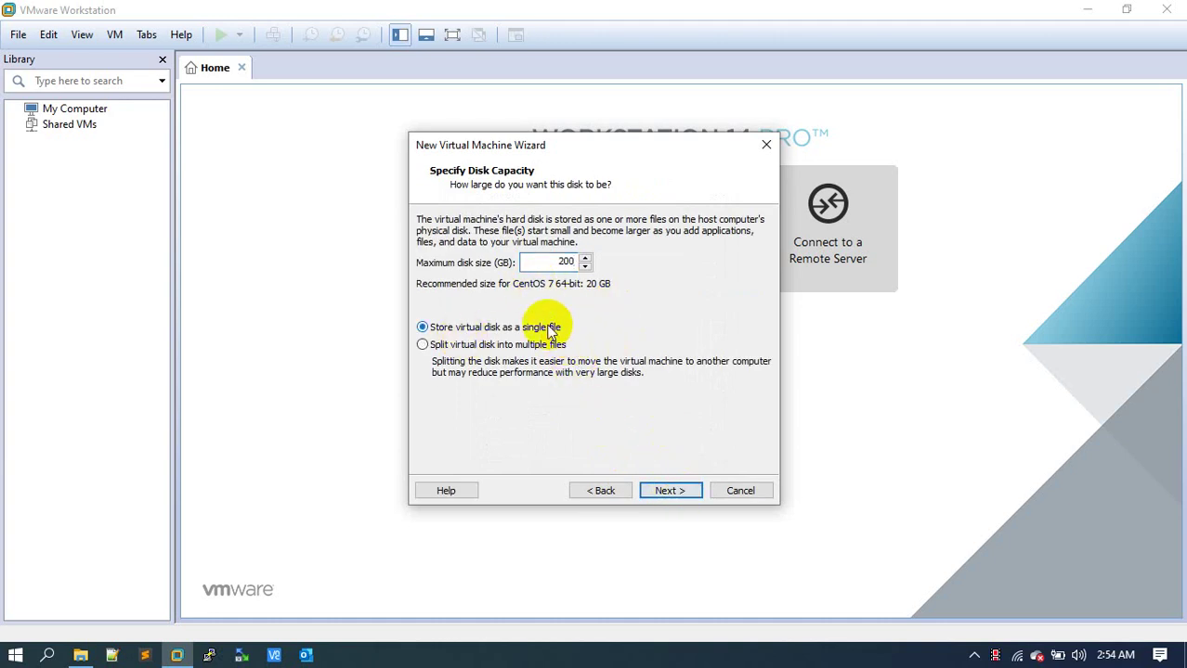
left_click(686, 491)
left_click(686, 492)
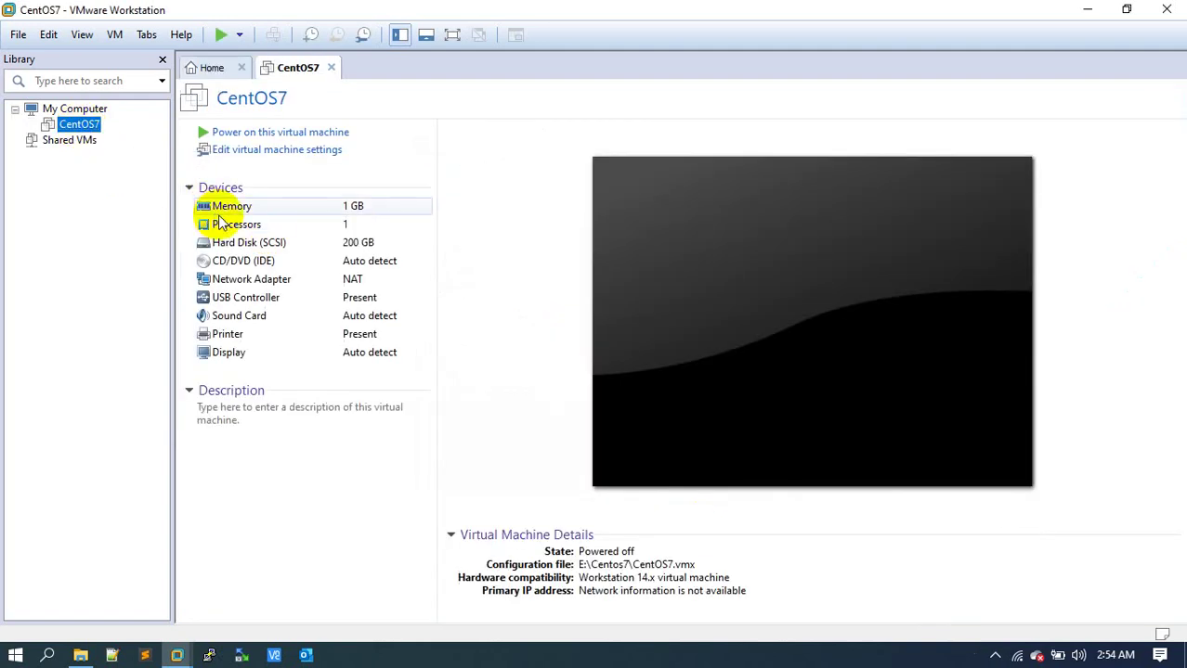
Set the CentOS7 virtual machine's memory to 8192 MB.
double_click(221, 206)
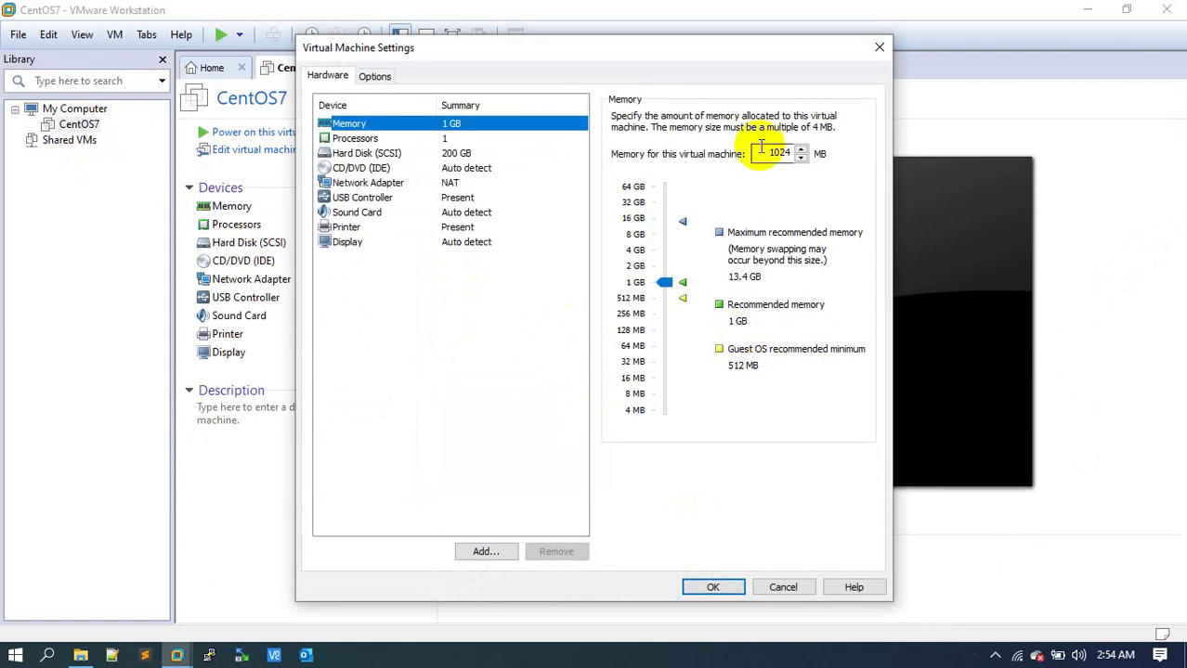
double_click(777, 153)
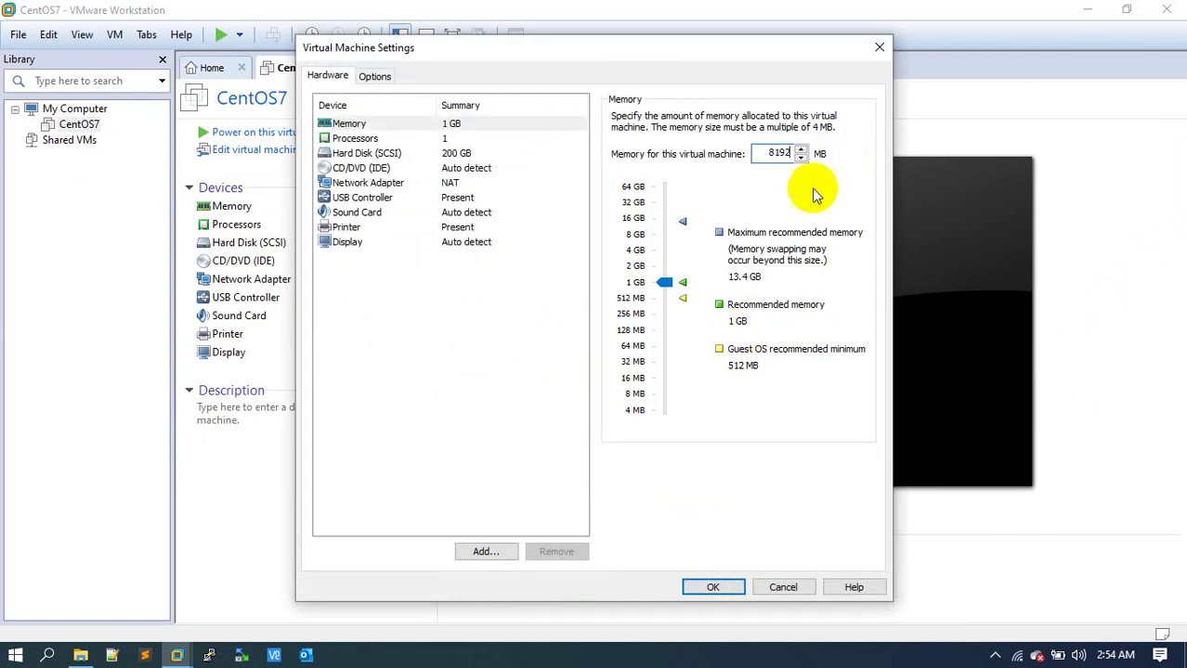
left_click(396, 136)
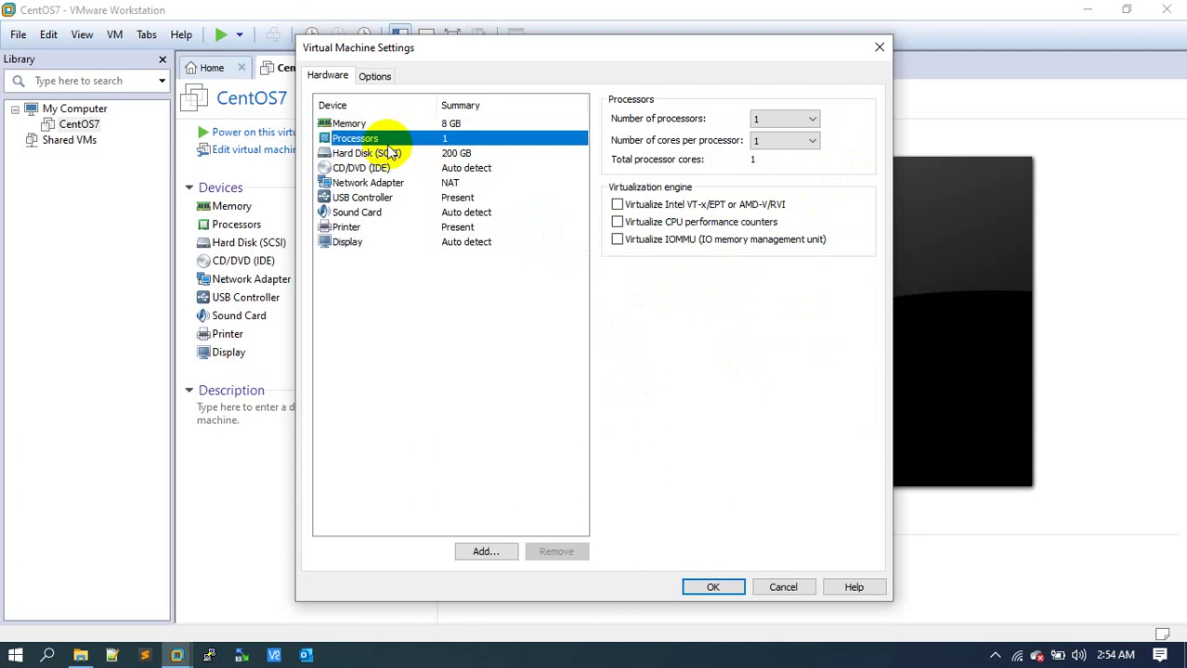
left_click(387, 155)
Load the CentOS-7-x86_64-DVD-1611.iso image into the CD/DVD drive.
left_click(380, 169)
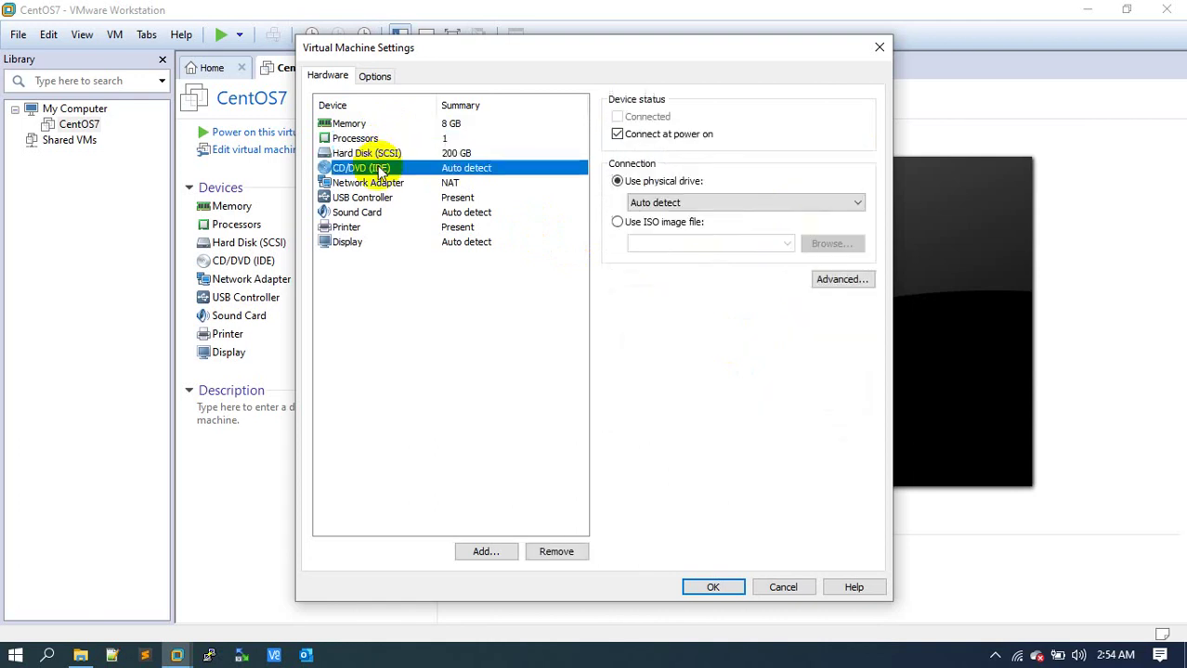
left_click(680, 224)
left_click(841, 246)
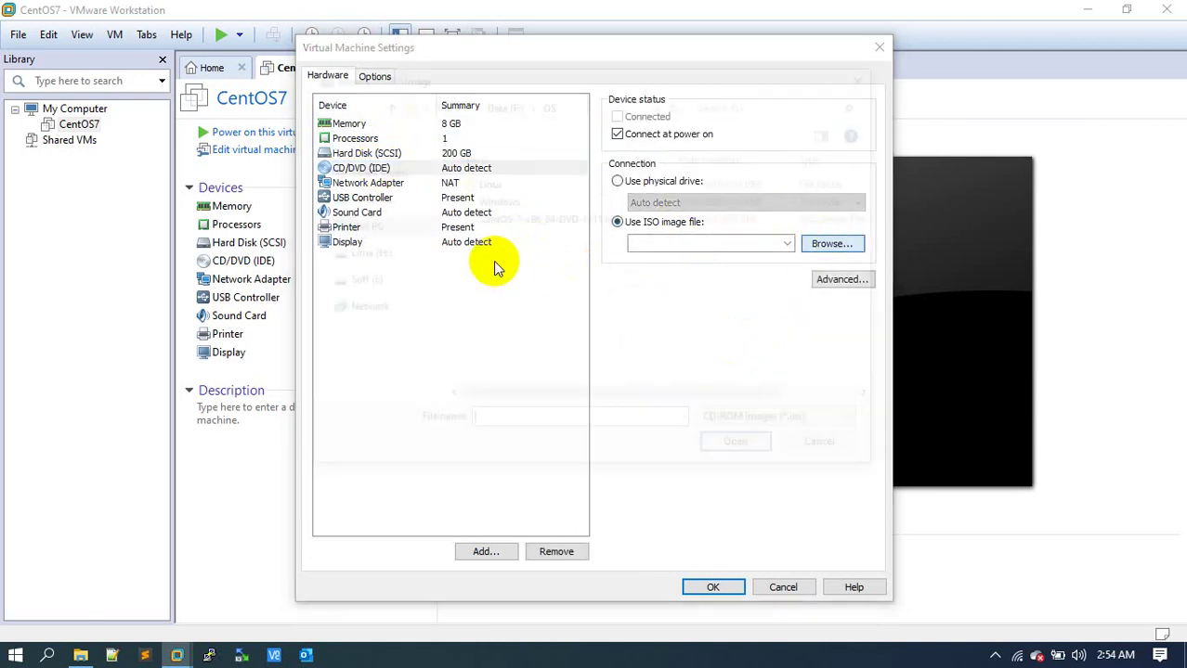
left_click(494, 223)
double_click(494, 223)
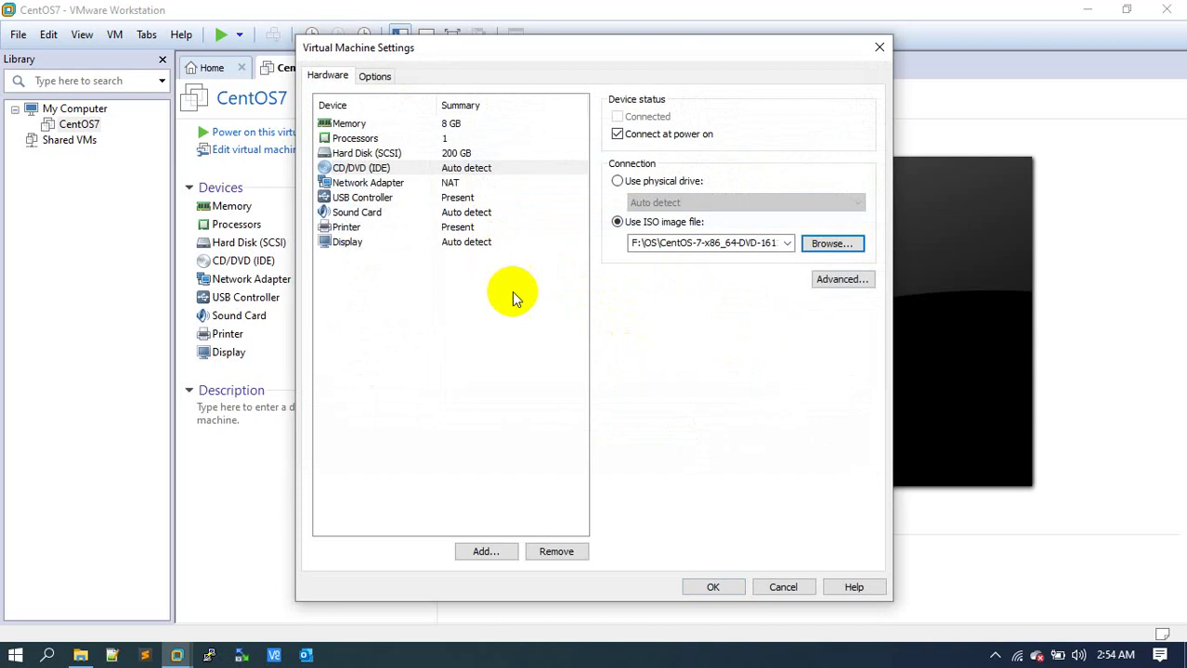
Switch the network adapter to Bridged and save the hardware settings.
left_click(371, 184)
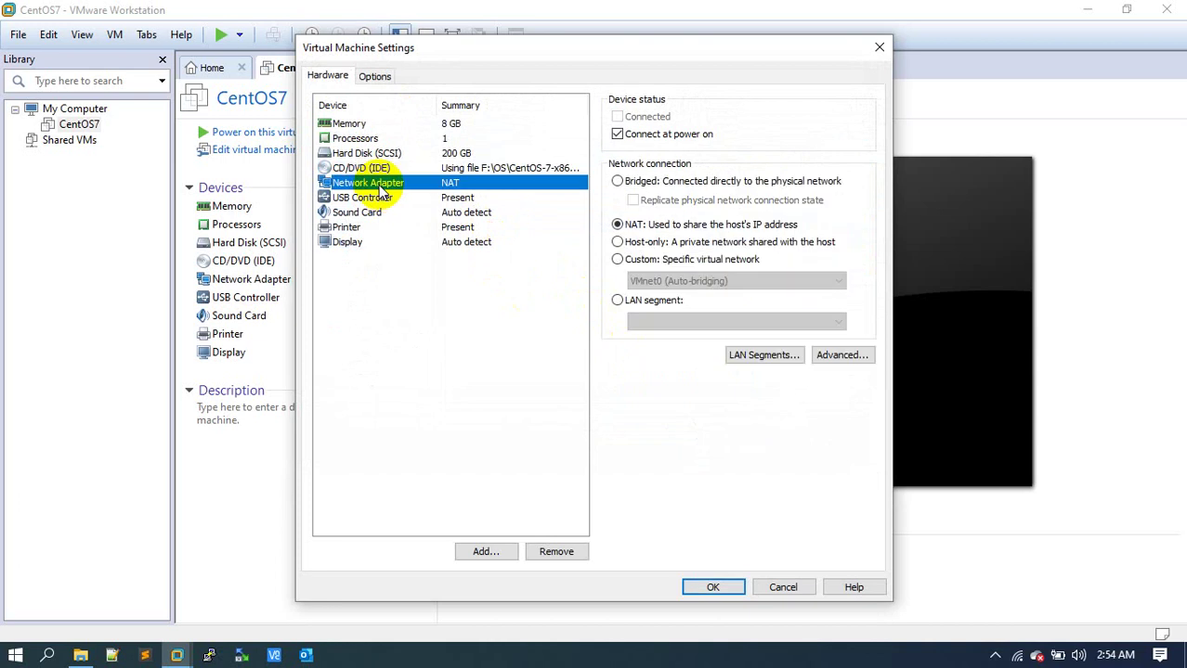
left_click(650, 182)
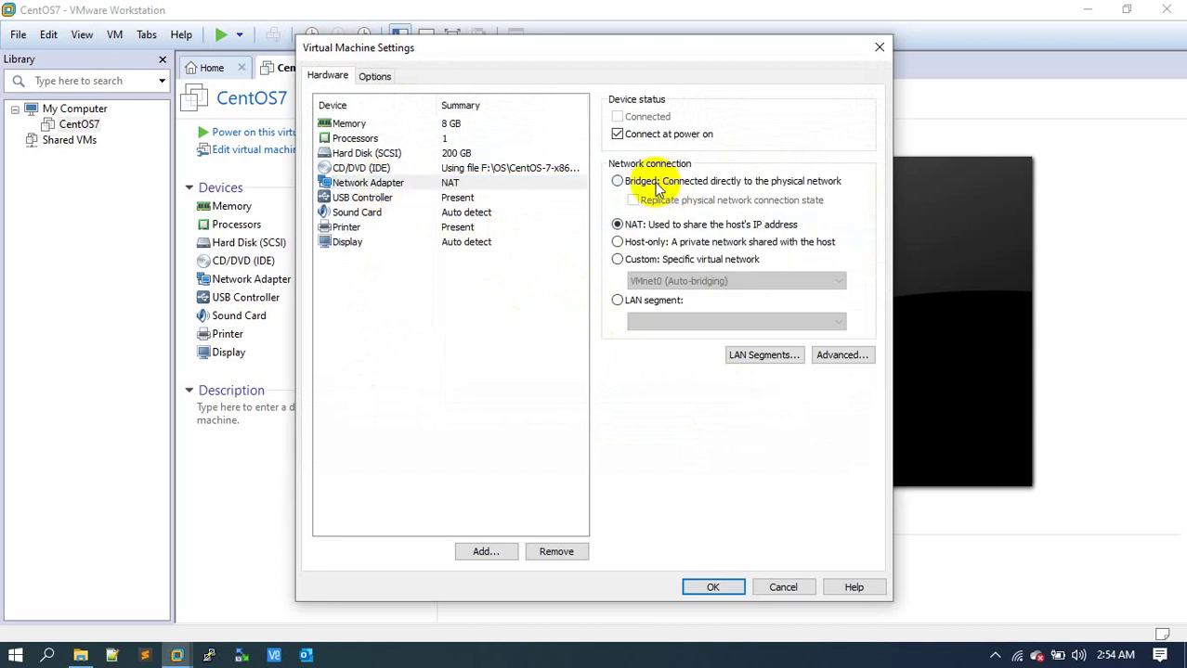
left_click(375, 198)
left_click(368, 212)
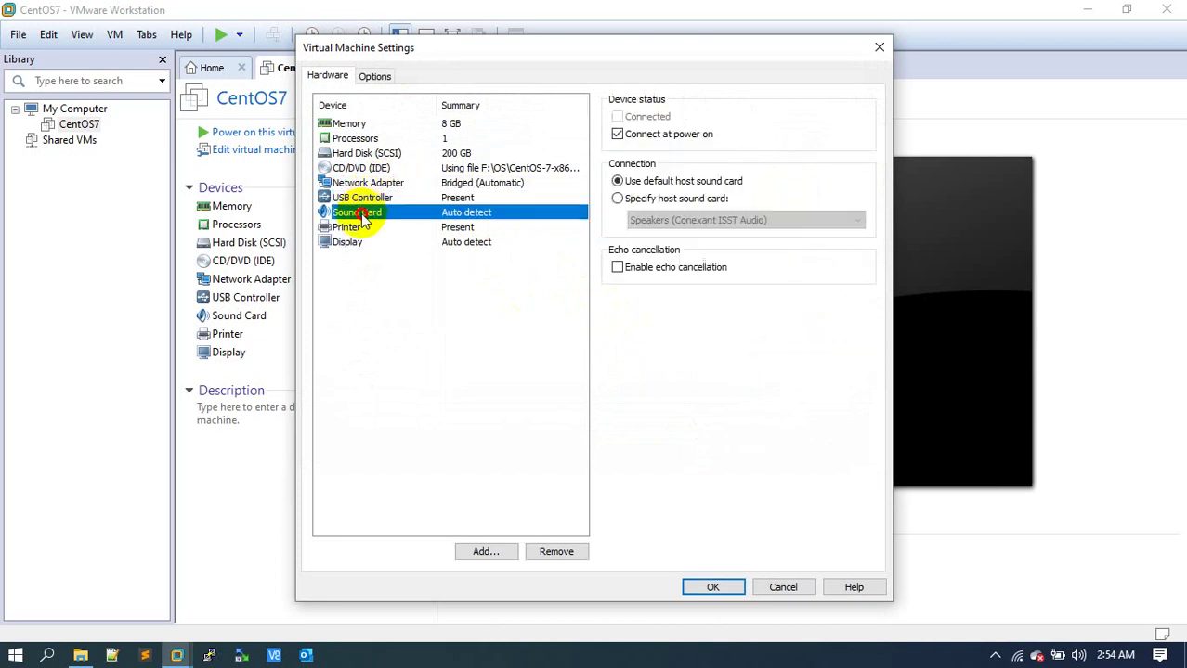
left_click(356, 228)
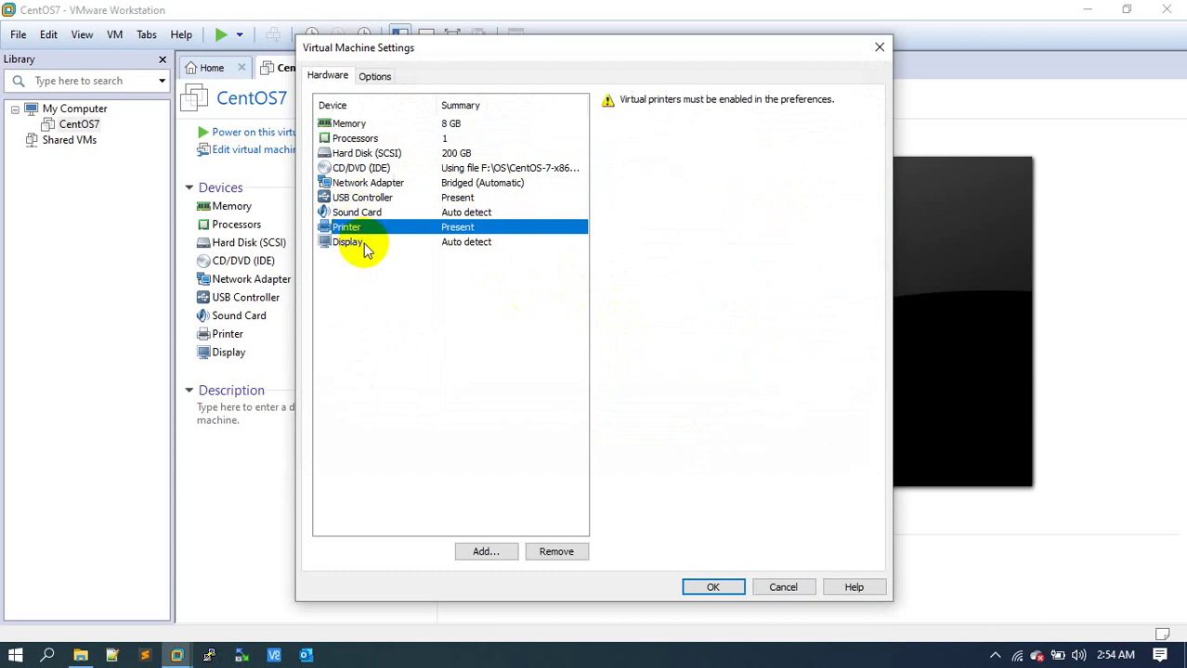
left_click(360, 242)
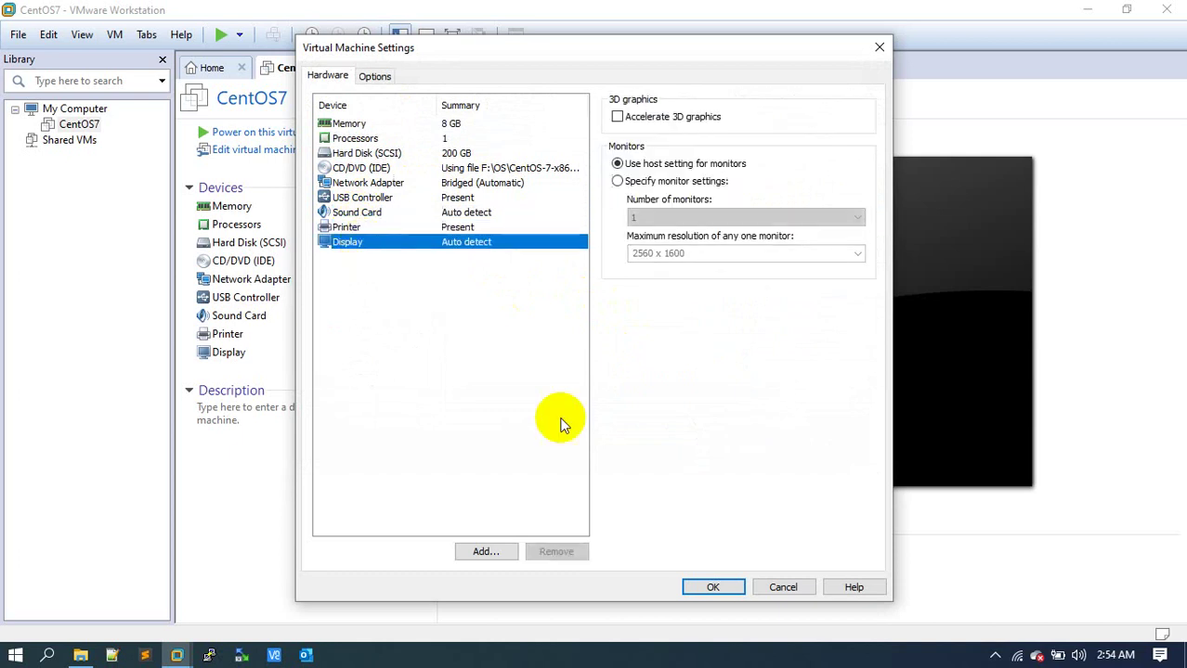
left_click(714, 588)
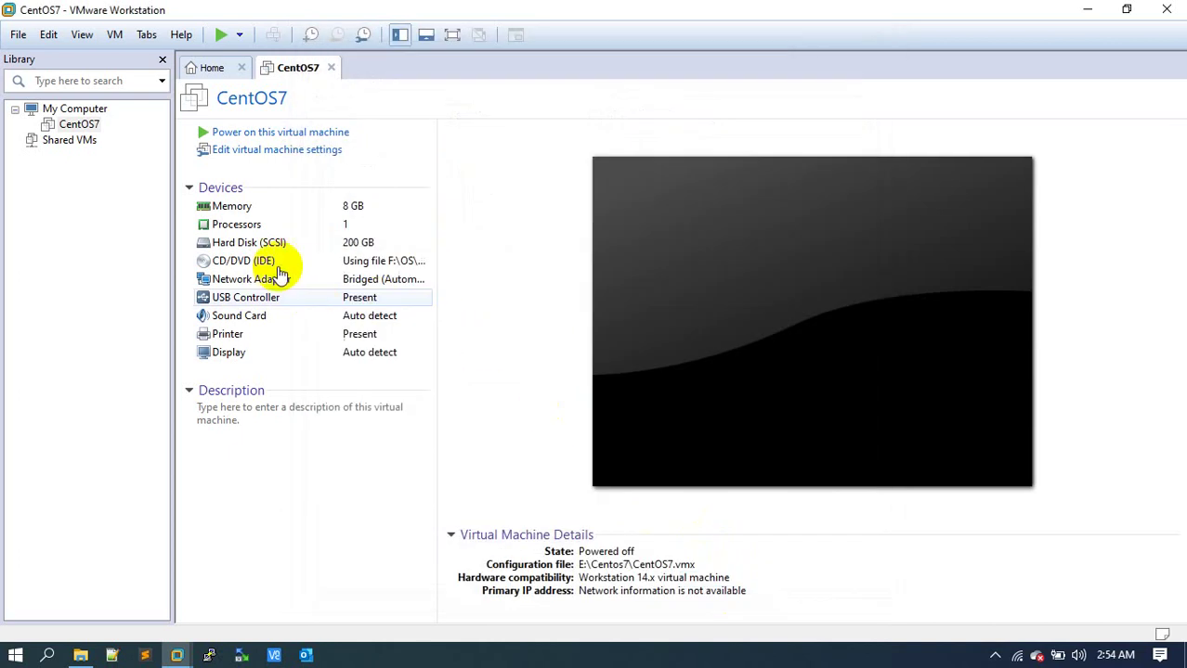
Power on CentOS7, dismiss the printing and hint warnings, and start installing CentOS Linux 7.
left_click(260, 132)
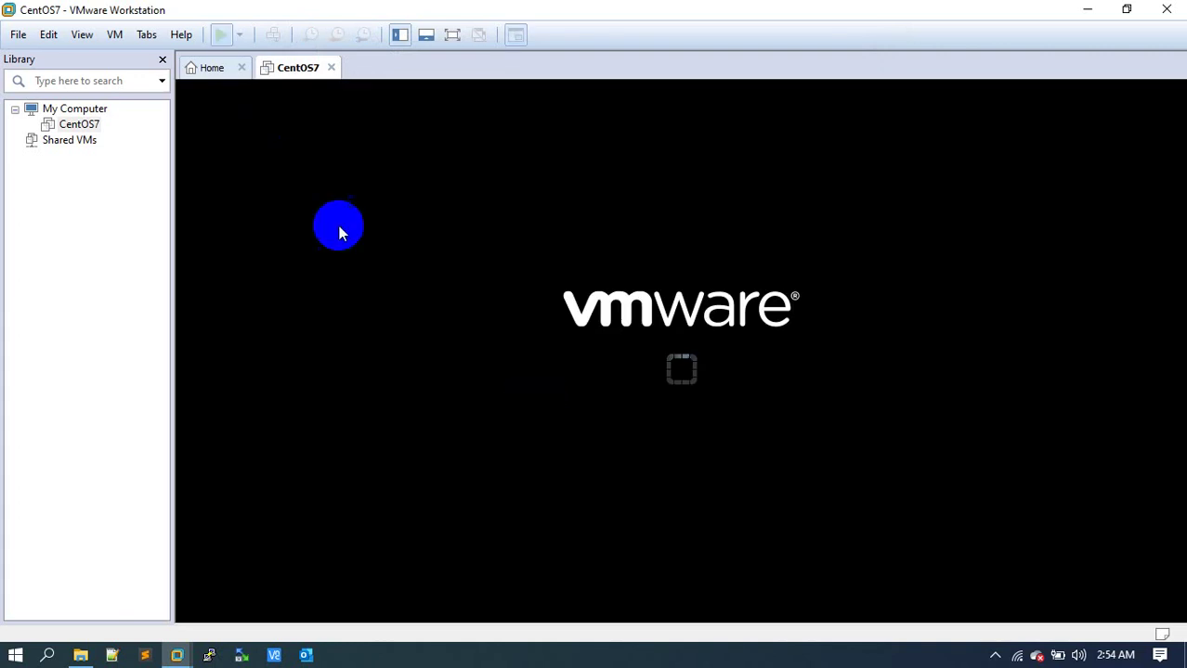
left_click(1173, 599)
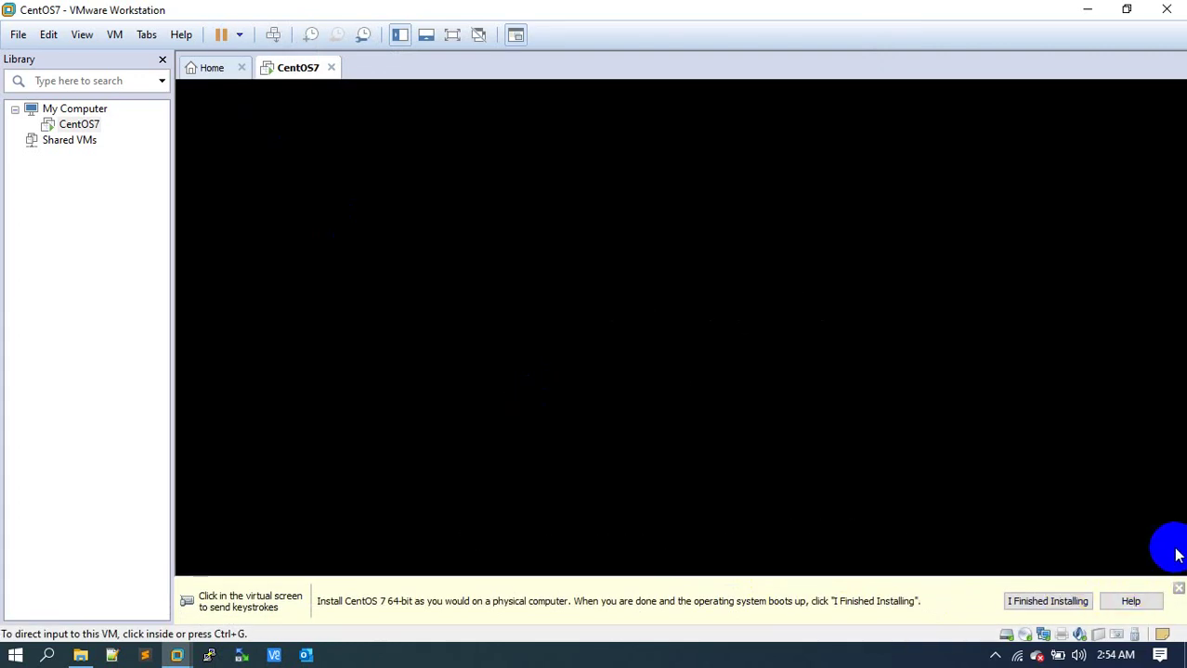
left_click(1177, 590)
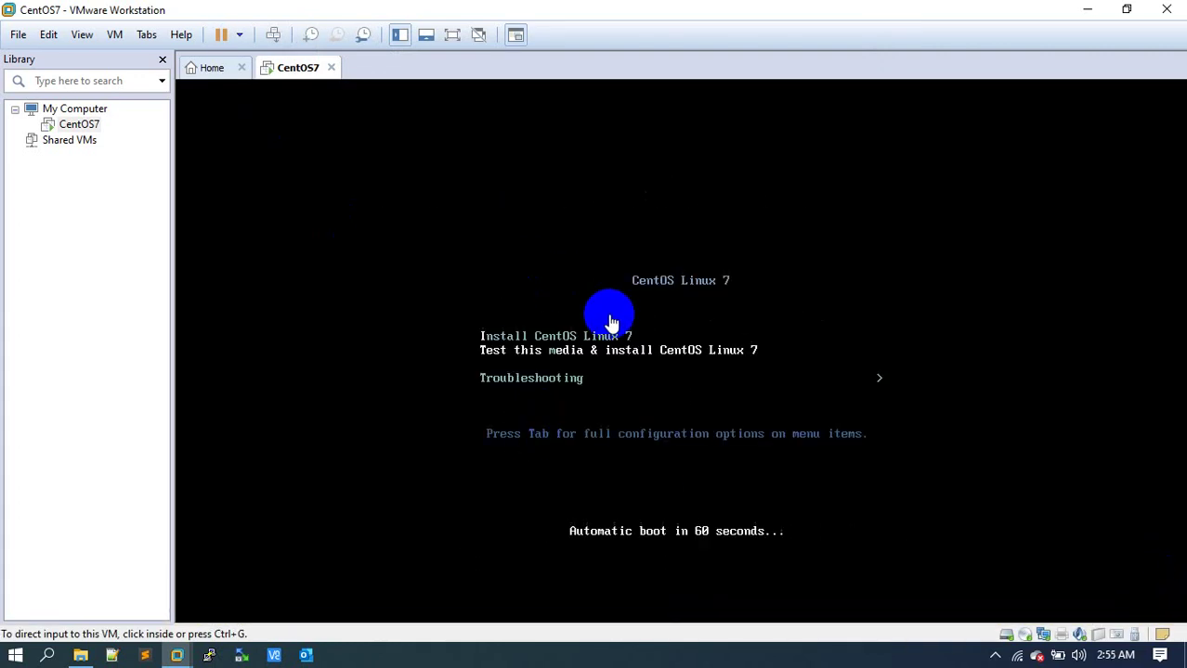
left_click(521, 333)
key("Return")
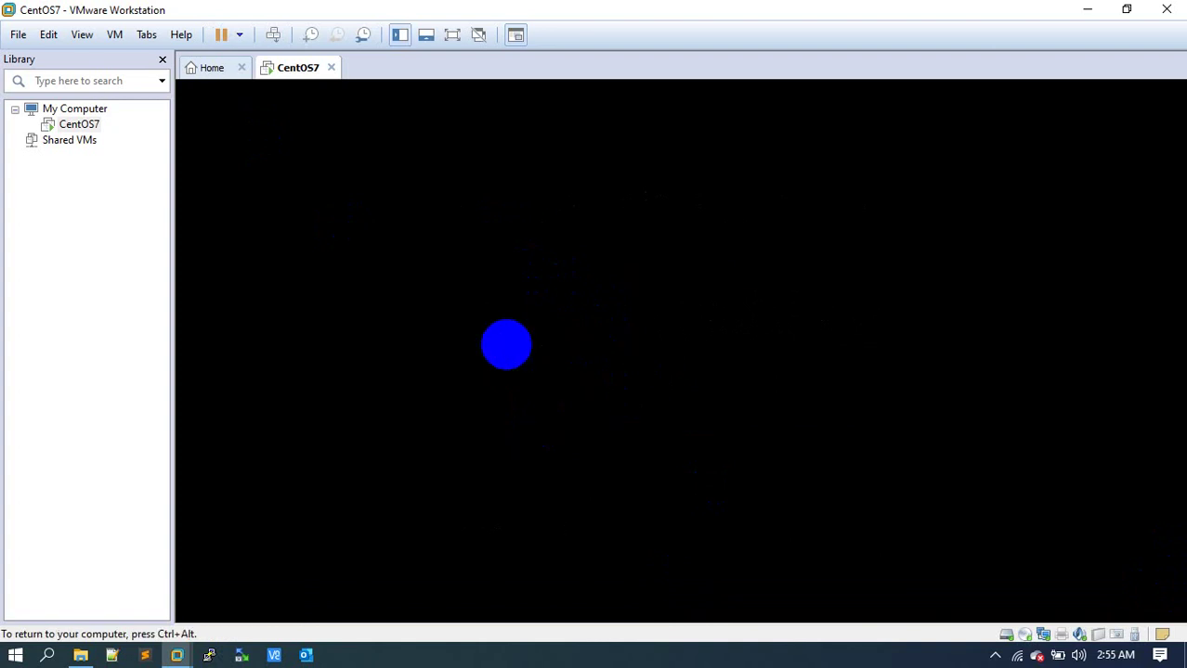
Dismiss the Java update notification while the installer media check finishes.
key("ctrl+alt")
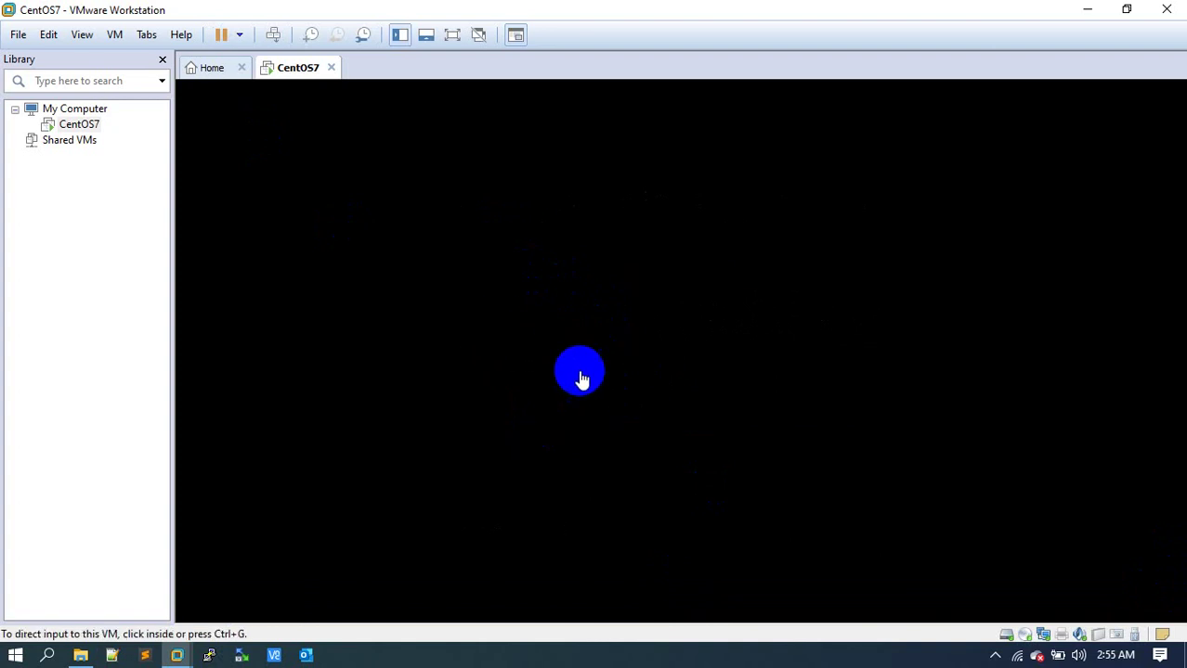
left_click(995, 655)
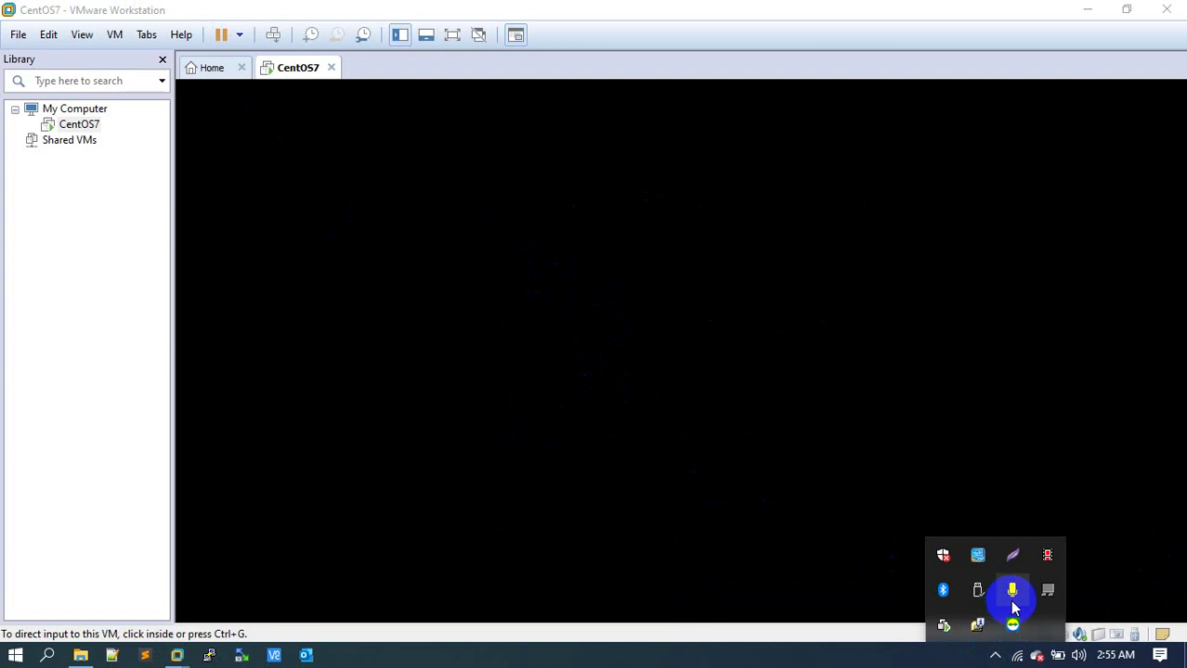
left_click(572, 425)
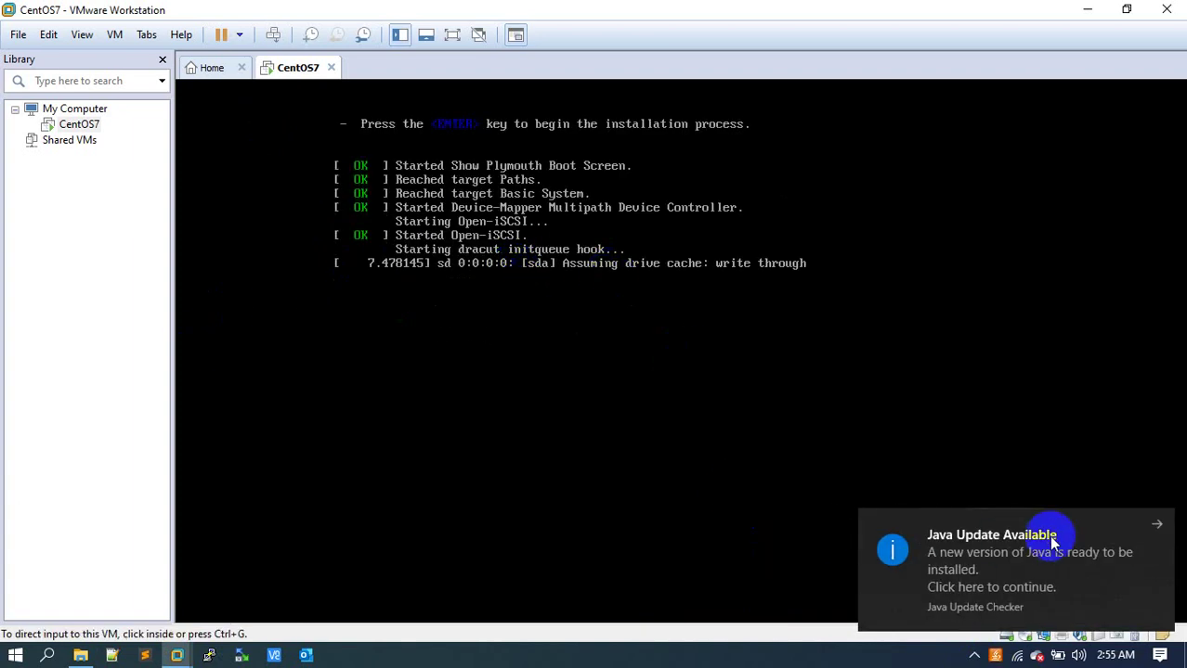
left_click(1161, 520)
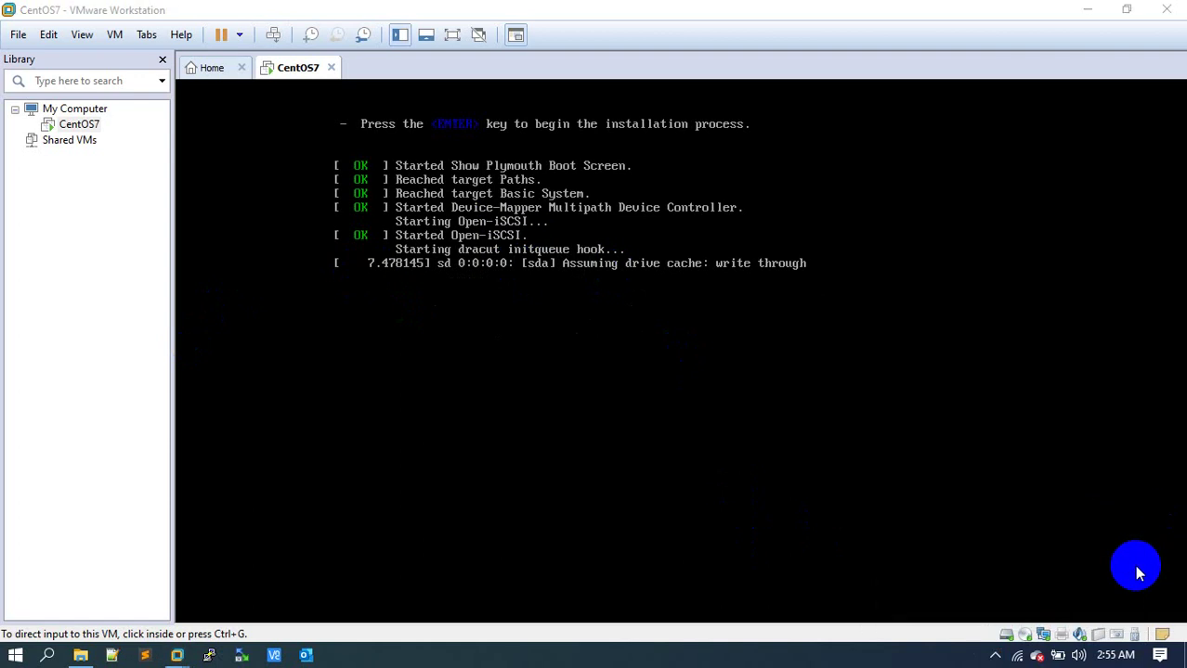
left_click(994, 656)
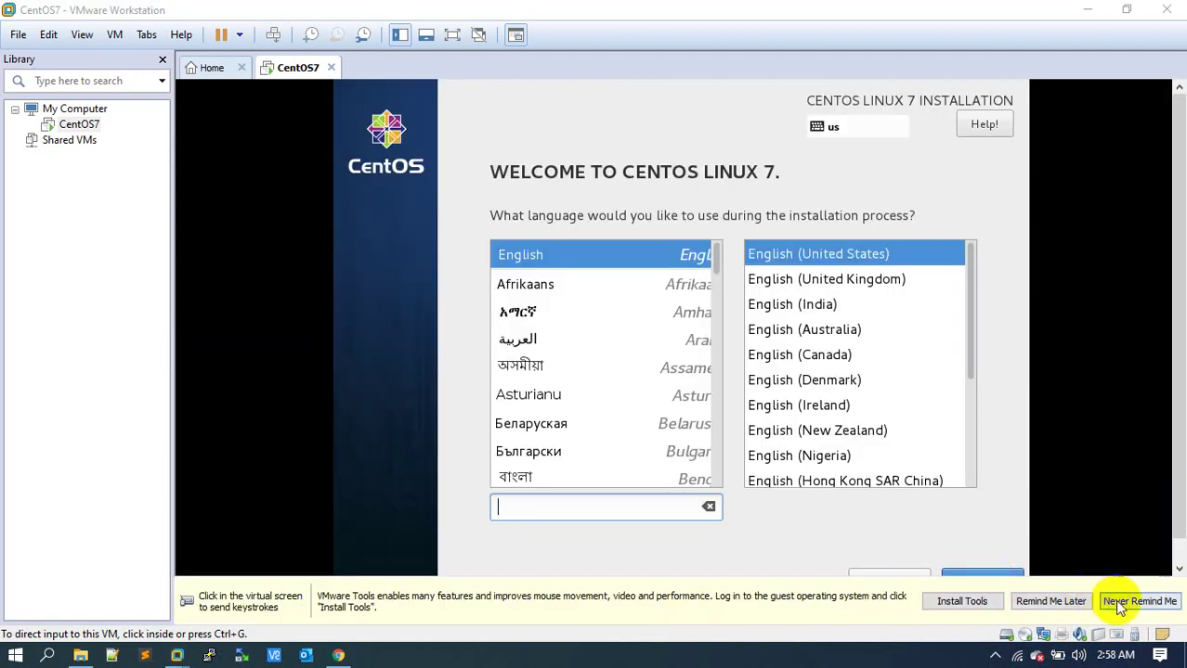
Postpone the VMware Tools reminder and continue with English (United States) as installer language.
left_click(1050, 601)
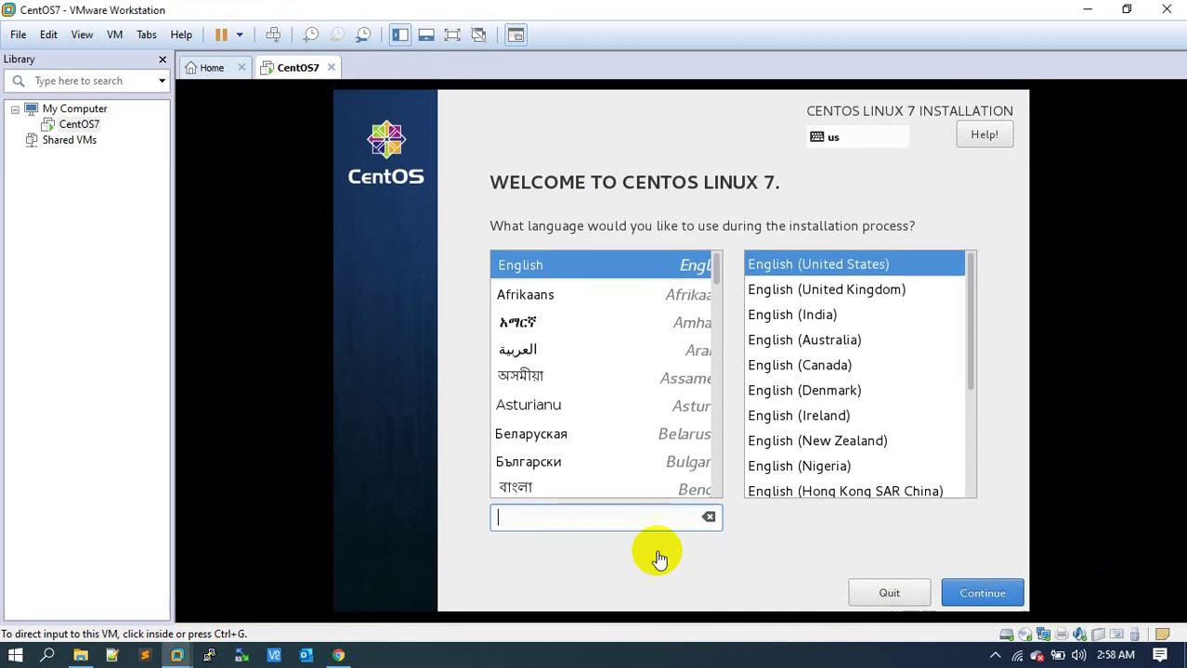
left_click(794, 263)
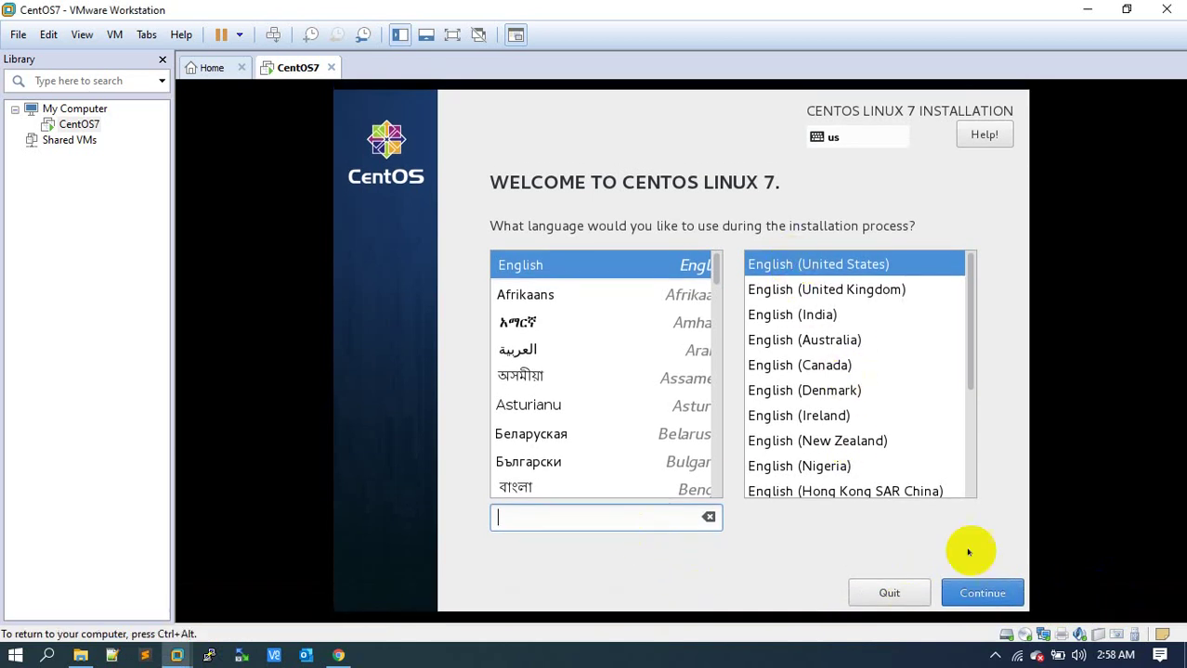
left_click(973, 590)
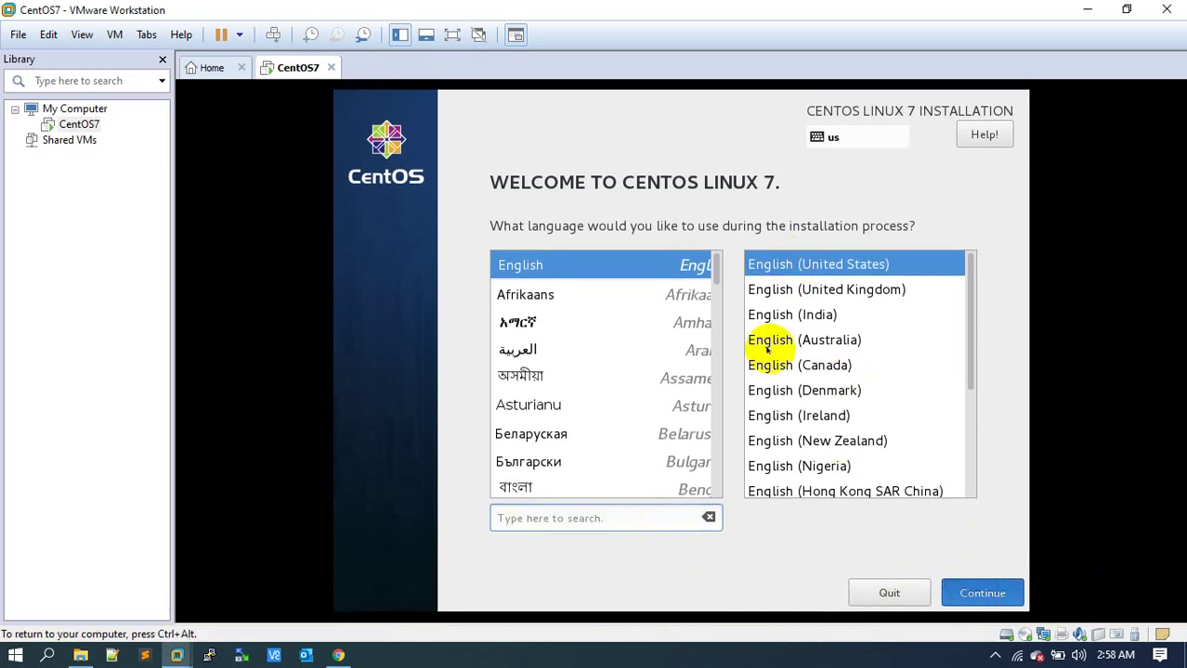
left_click(981, 592)
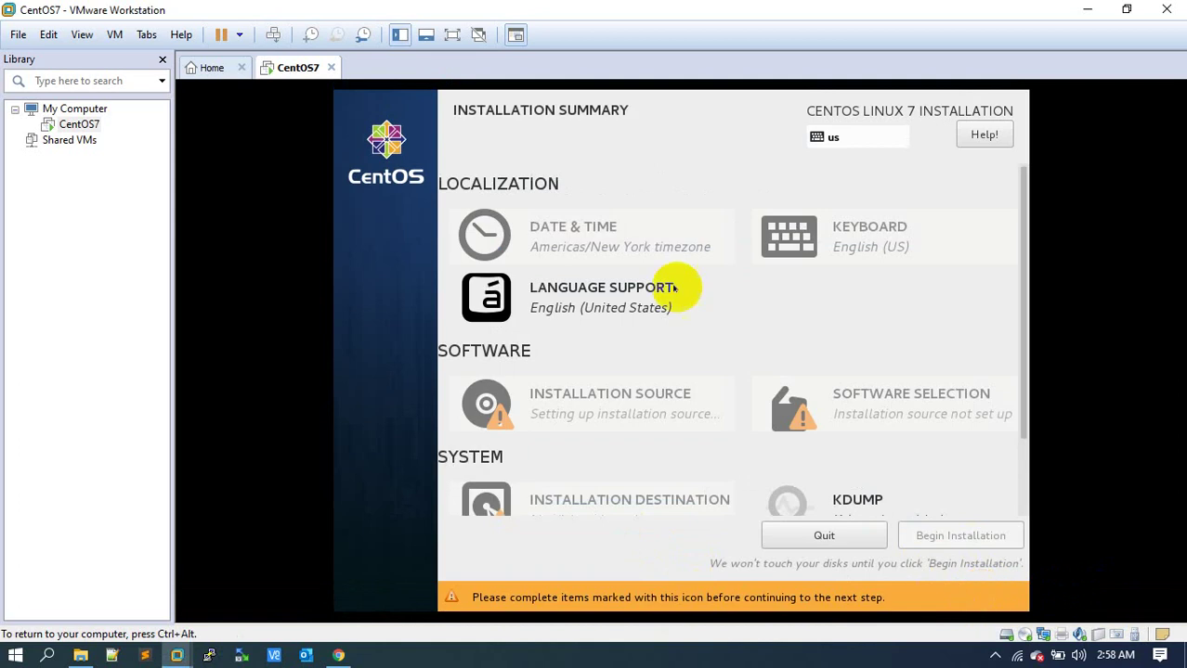
Set the installer's time zone to Region Asia, City Dhaka.
left_click(620, 242)
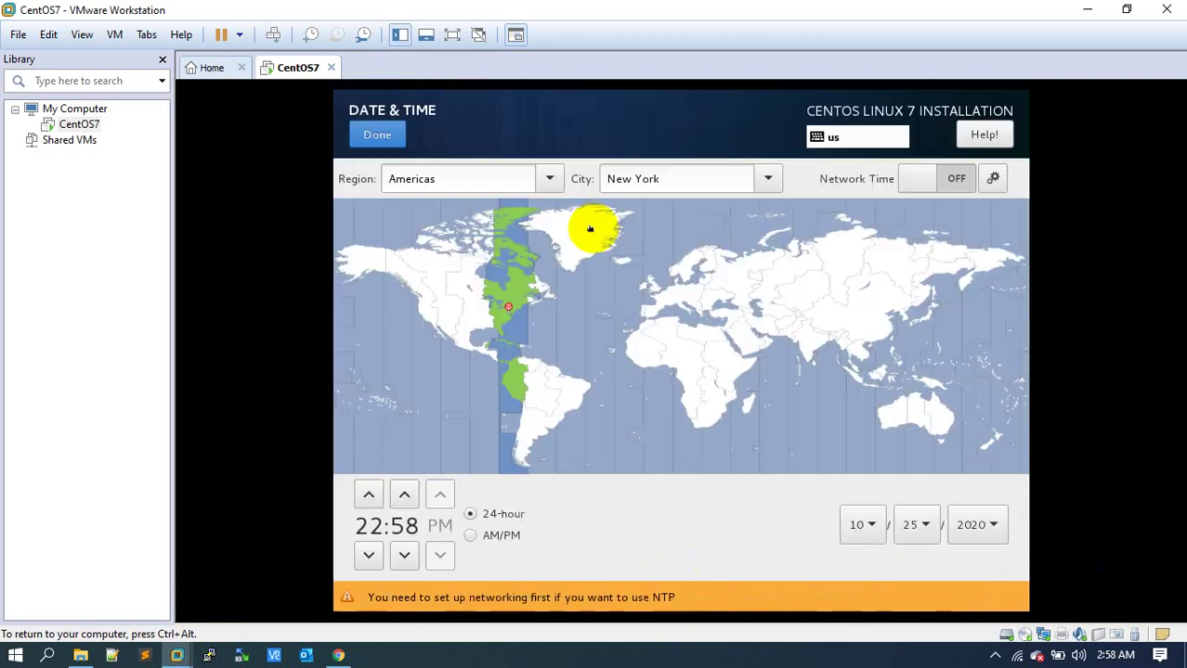
left_click(543, 178)
left_click(429, 315)
left_click(767, 176)
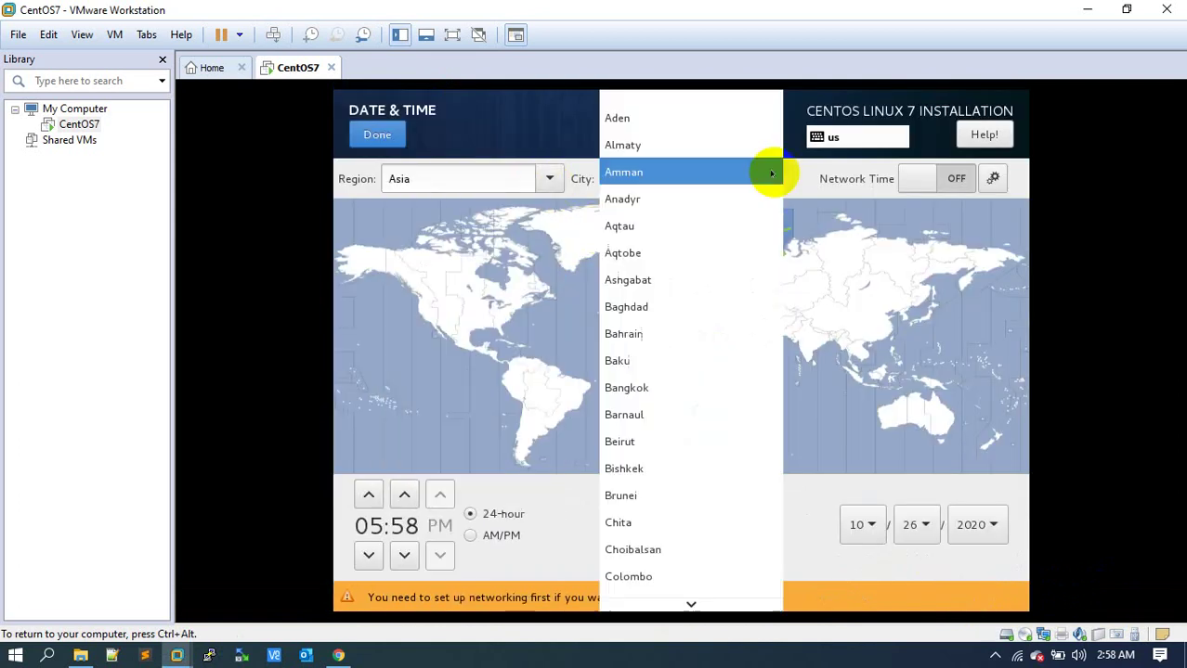
mouse_move(692, 603)
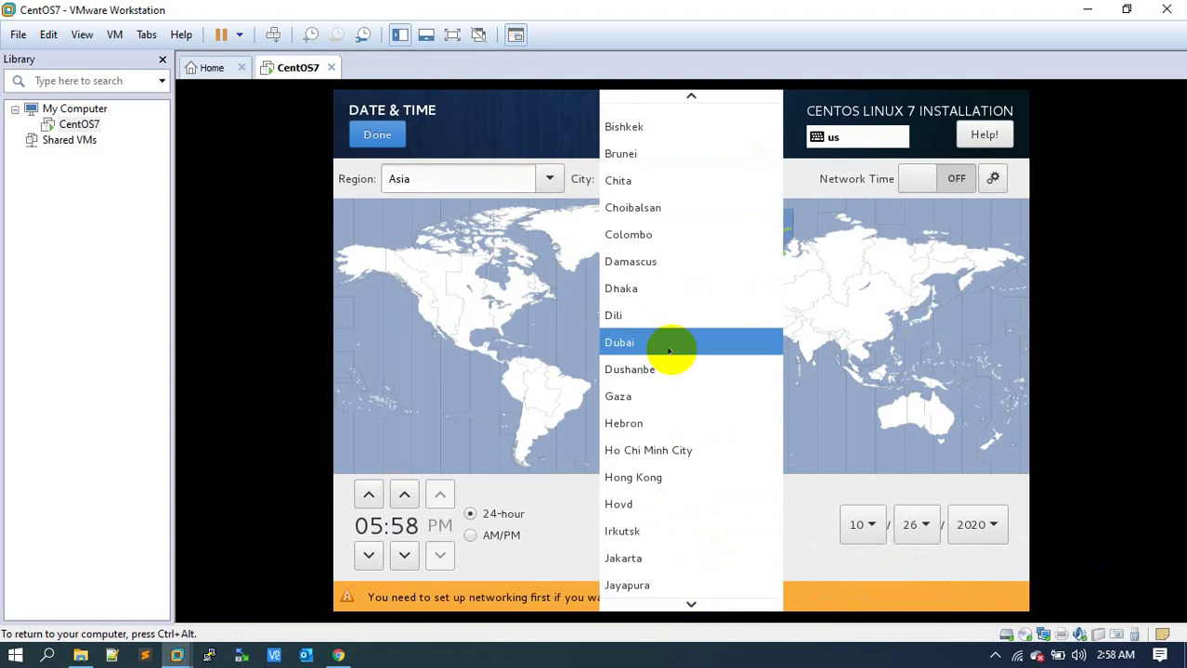
left_click(661, 286)
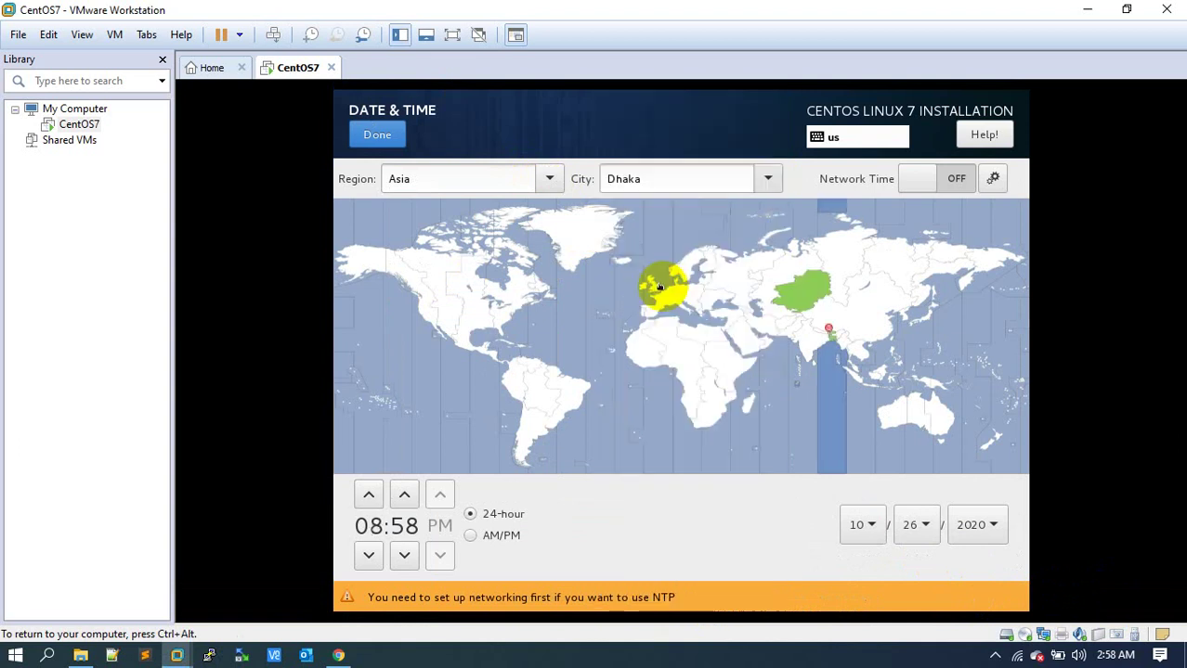
Adjust the clock to 02:57 AM in AM/PM format and return to the summary.
left_click(919, 177)
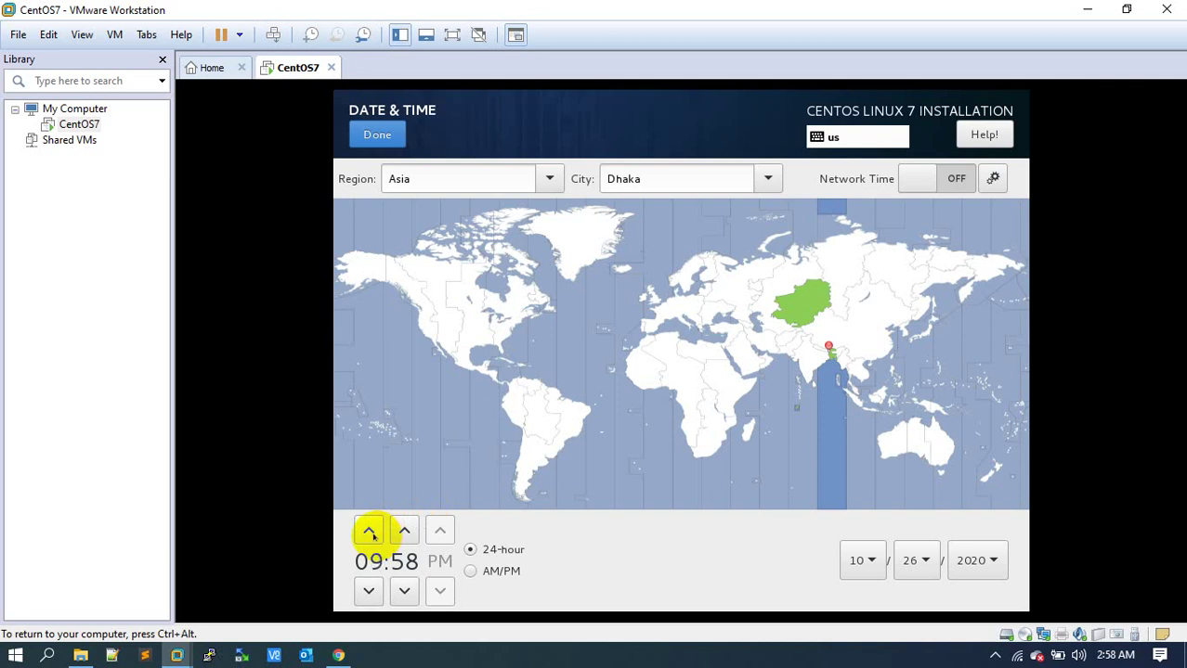
left_click(369, 532)
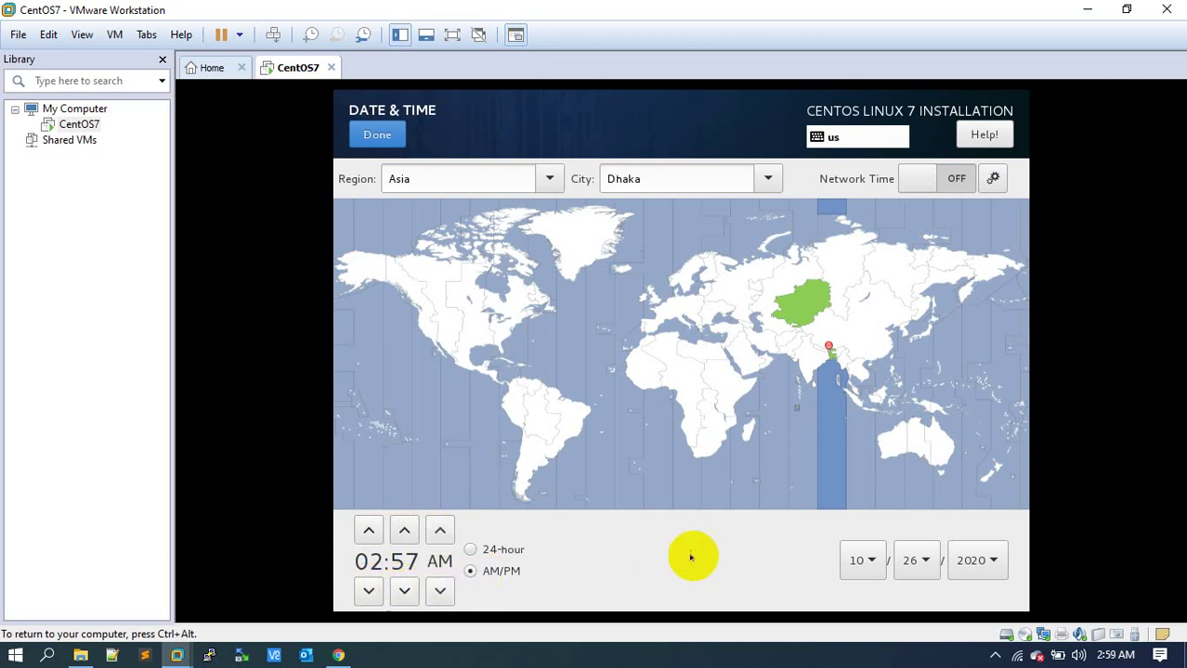
left_click(377, 136)
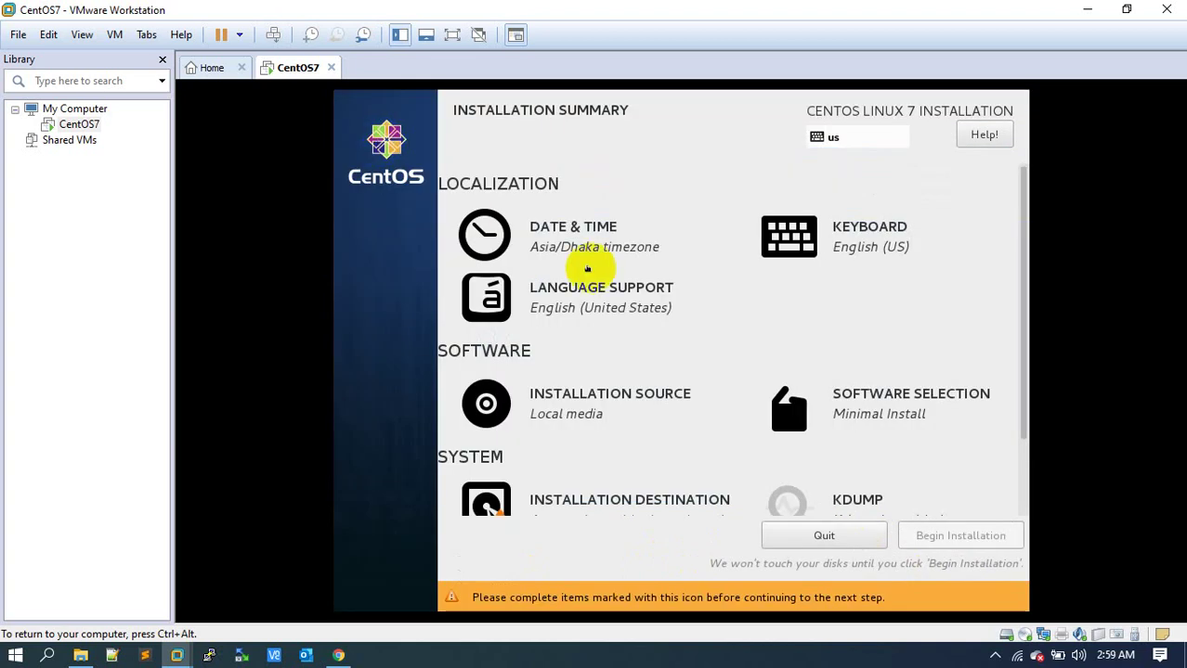
left_click(622, 308)
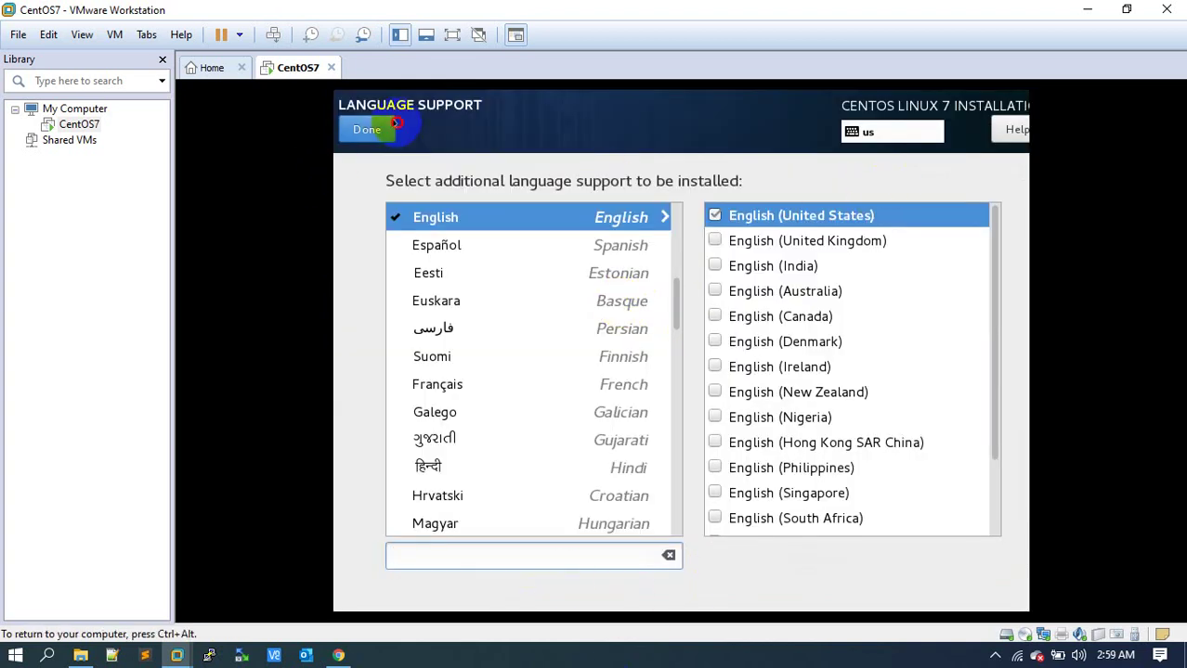
Keep English (United States) language support and move on to Software Selection.
left_click(367, 129)
left_click(820, 394)
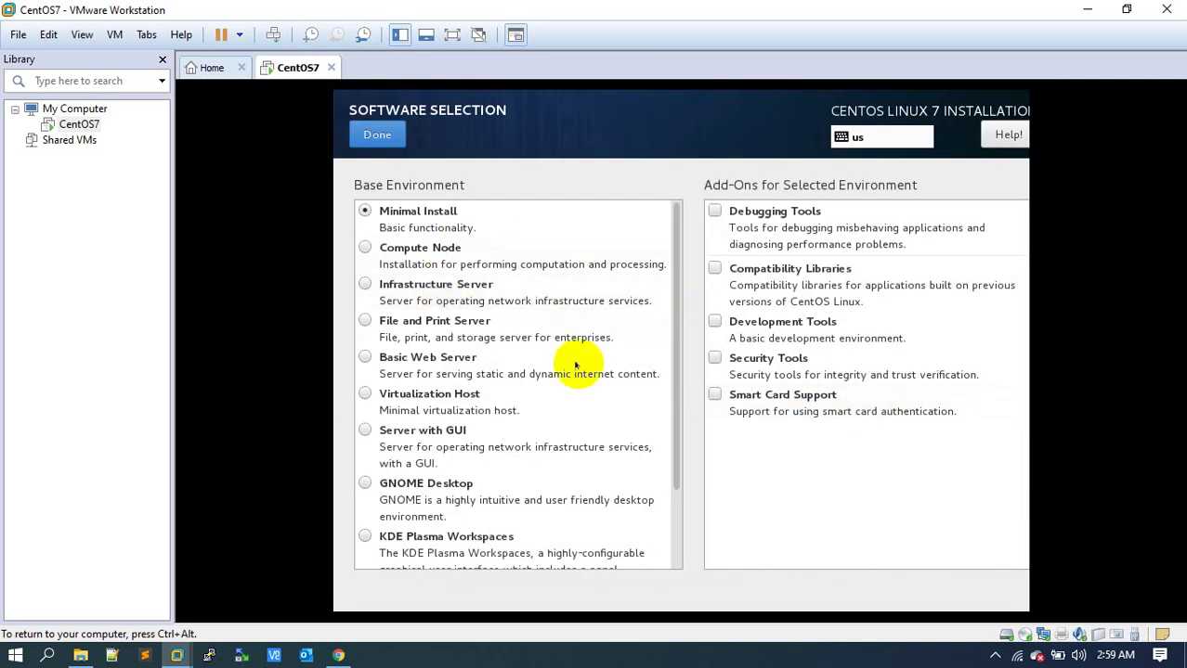
Choose Server with GUI as base environment with High Availability and Java Platform add-ons.
left_click(365, 430)
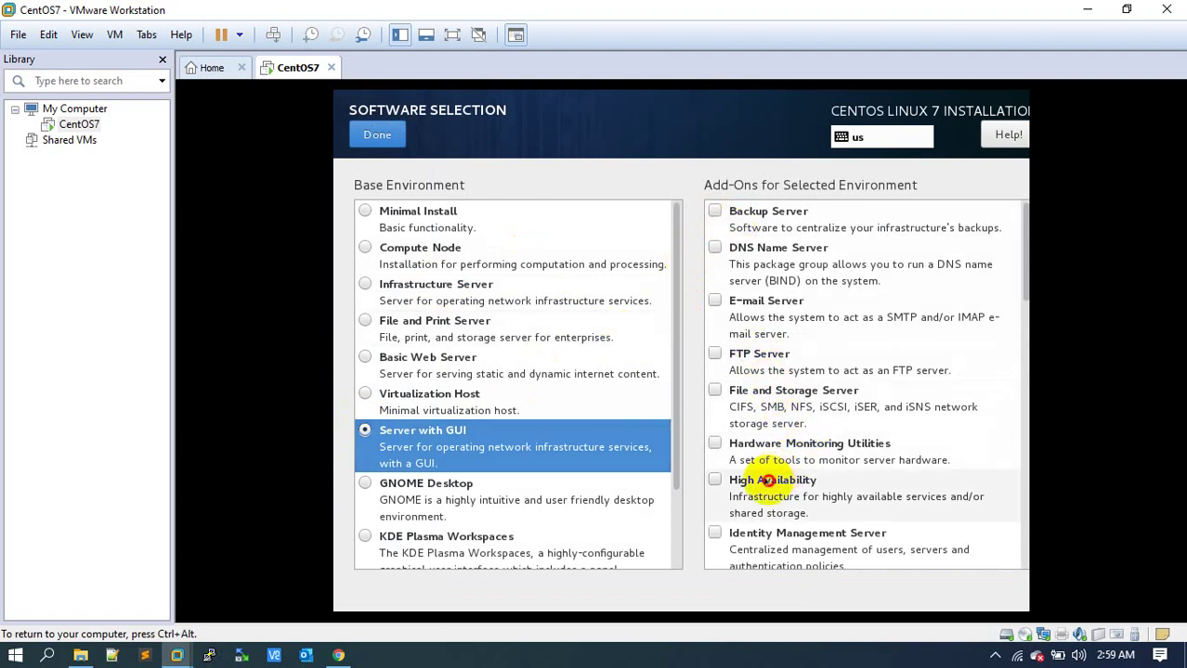
left_click(767, 481)
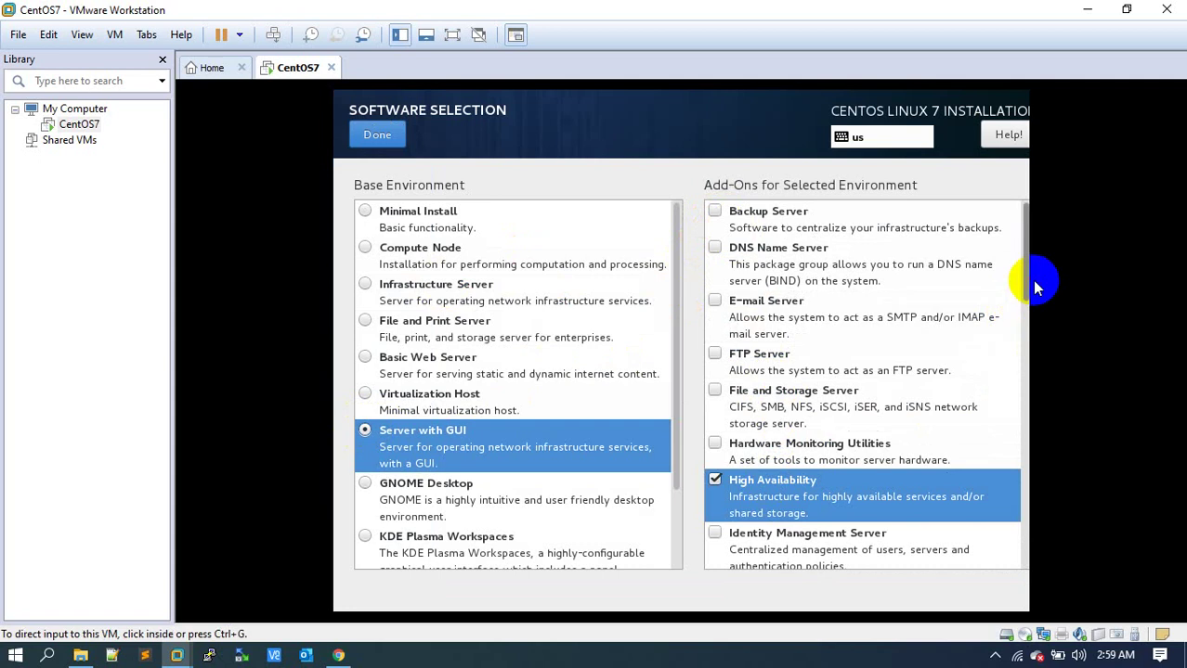
left_click_drag(1029, 293, 1020, 371)
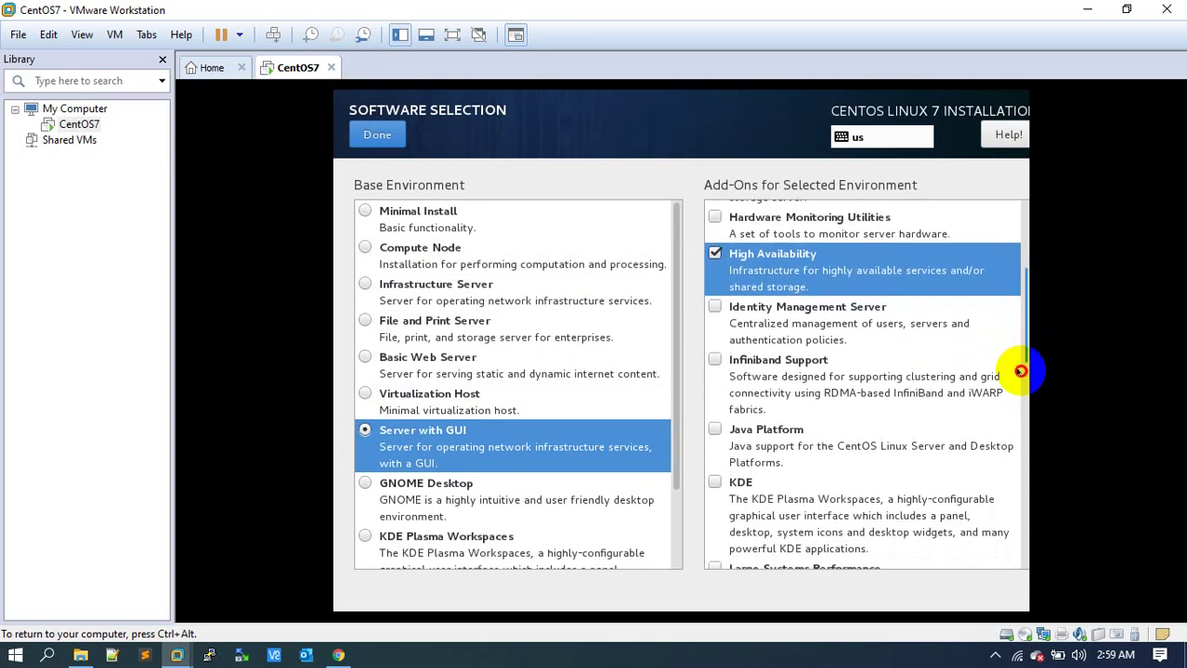
left_click(715, 430)
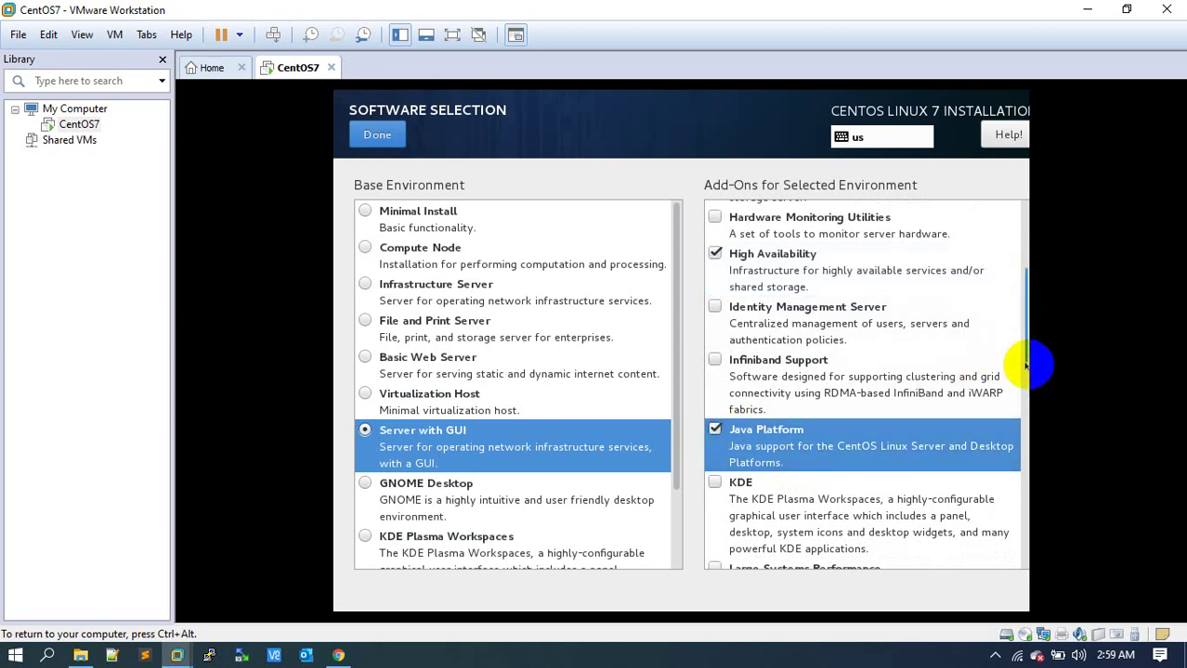
Add the KDE, Performance Tools, Development Tools and Security Tools add-ons.
left_click(717, 481)
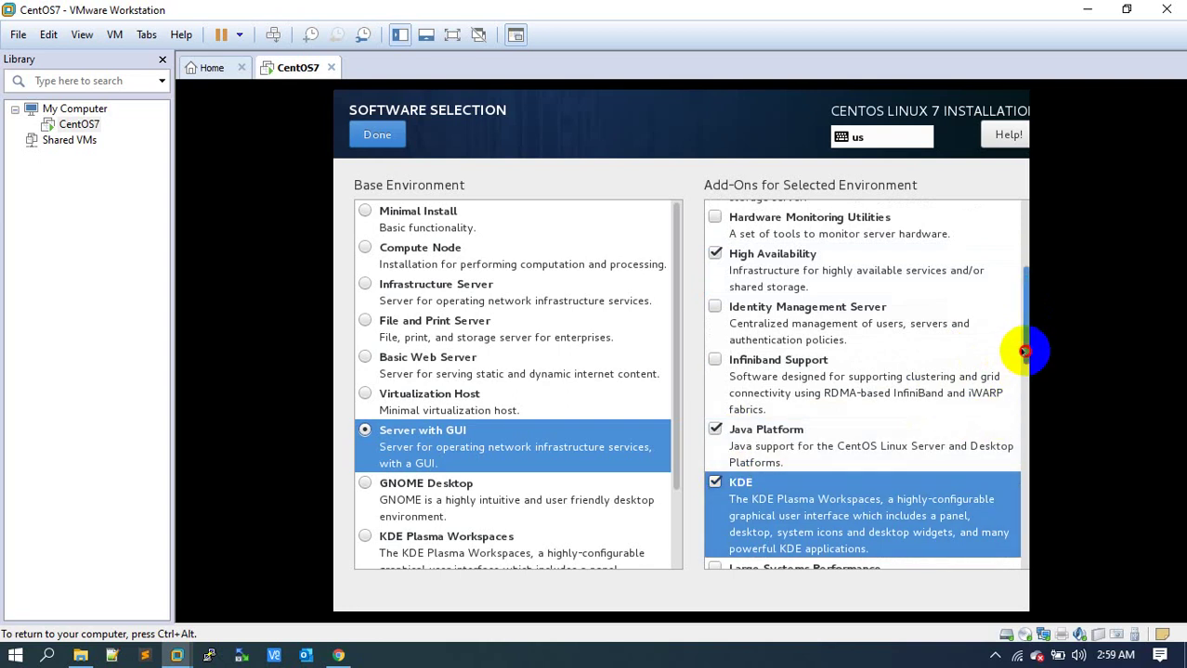
left_click_drag(1025, 351, 1019, 426)
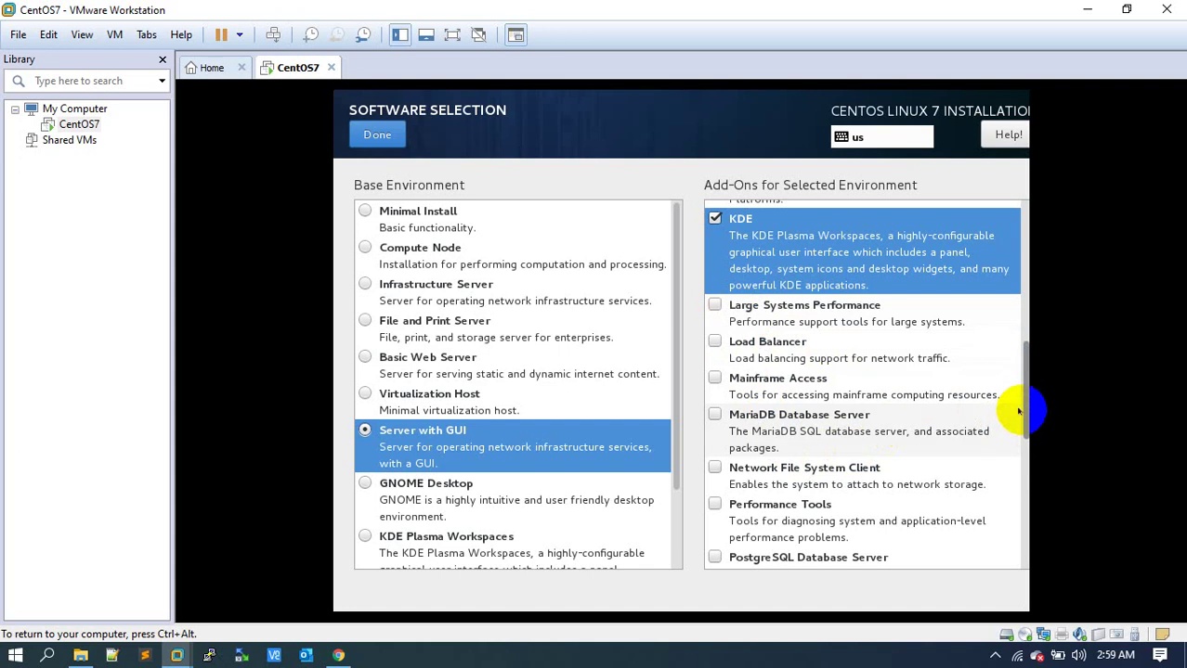
left_click_drag(1027, 415, 1027, 415)
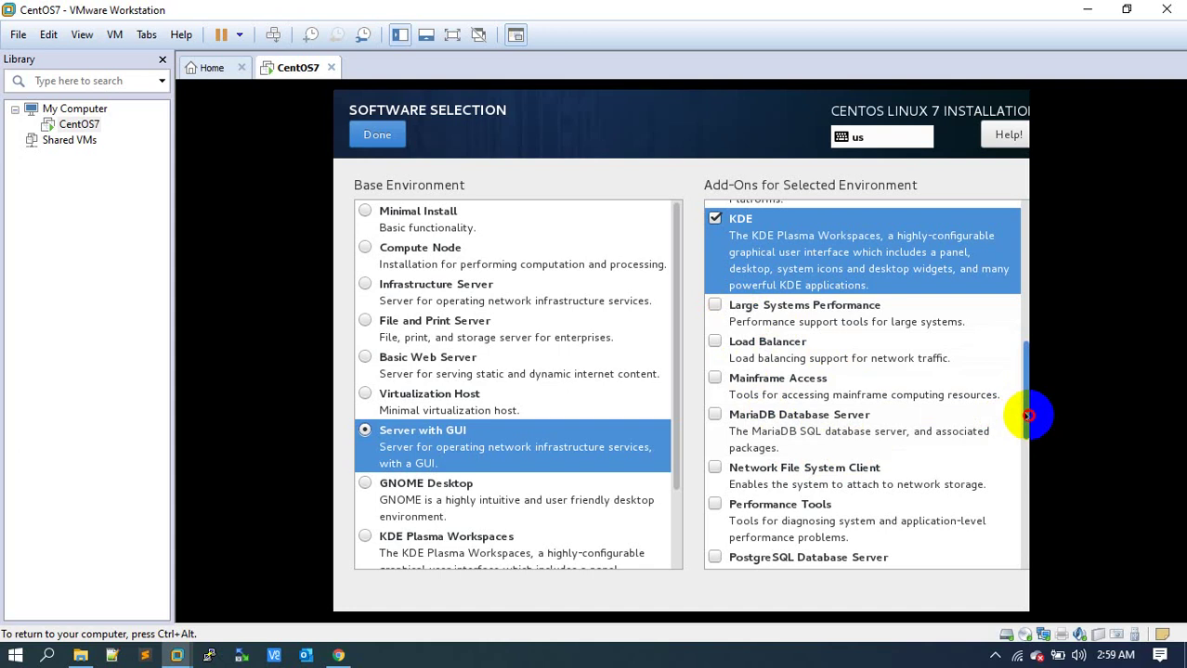
left_click(763, 509)
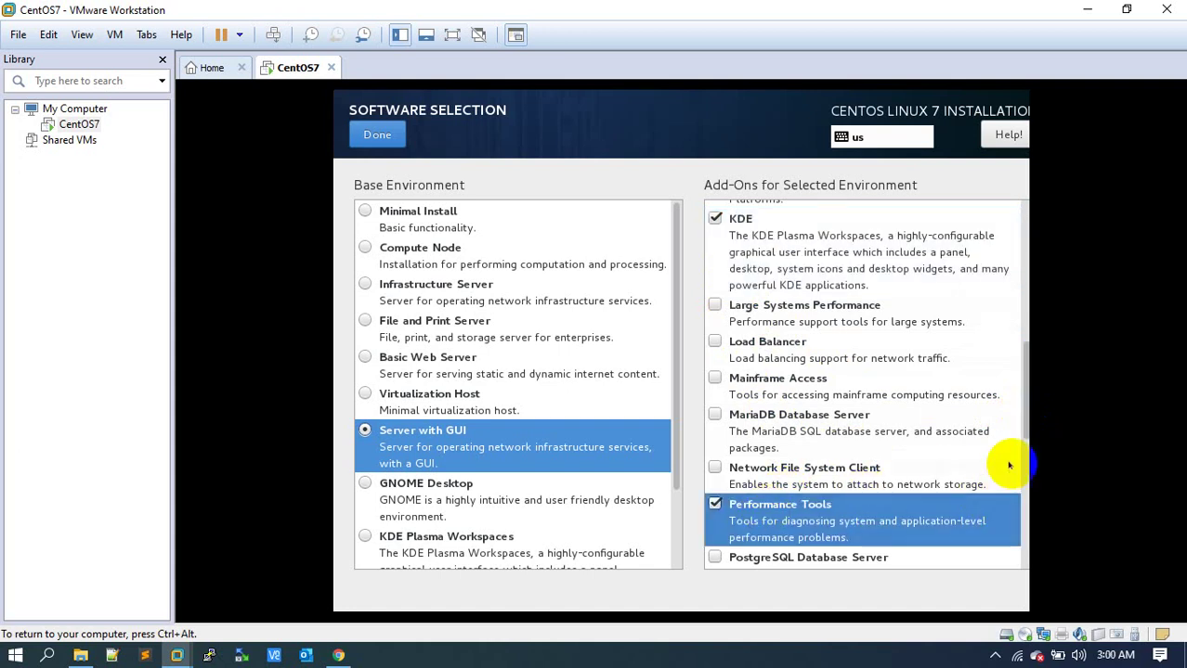
left_click_drag(1025, 430, 1018, 529)
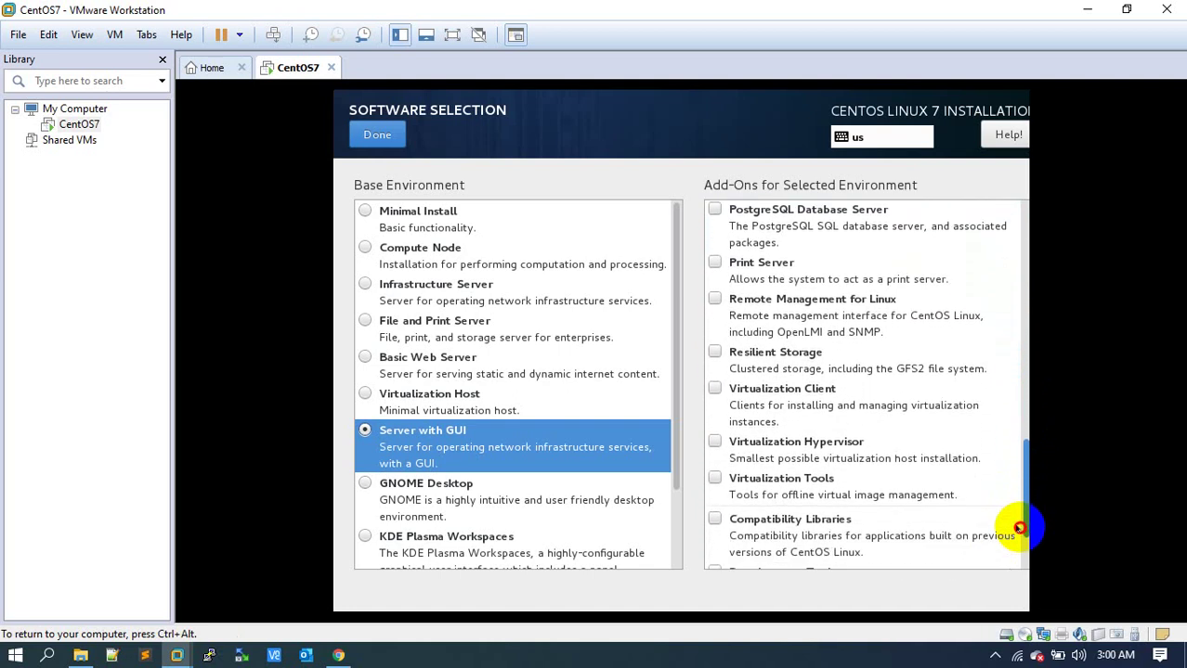
left_click_drag(1019, 528, 1015, 563)
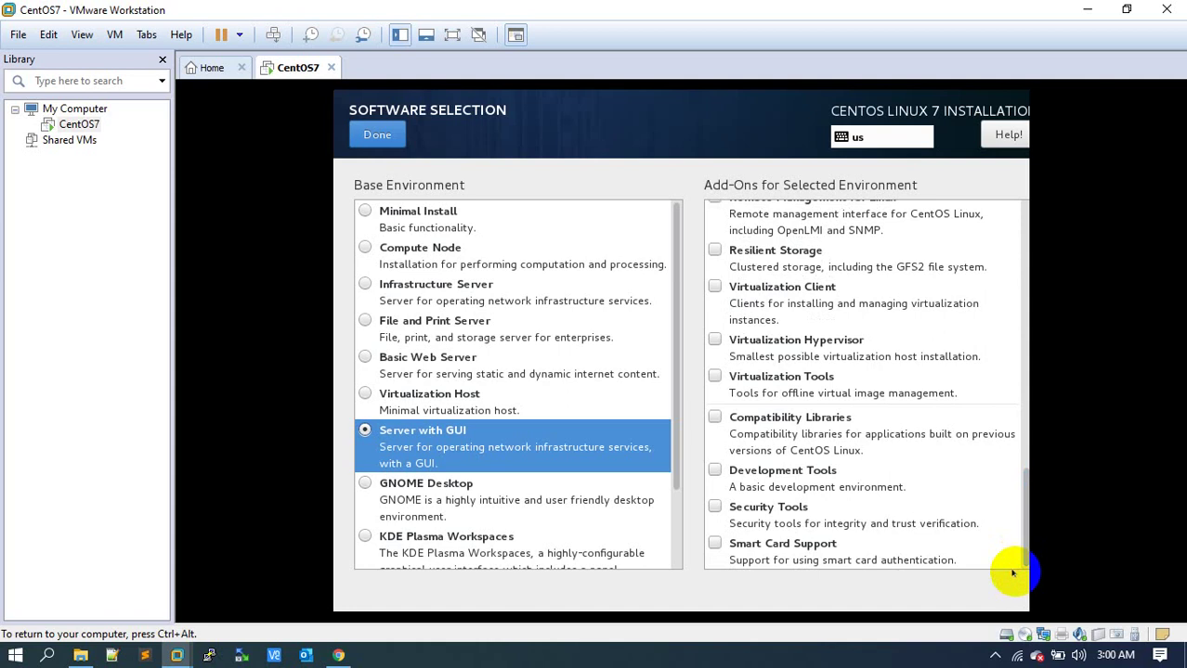
left_click(762, 473)
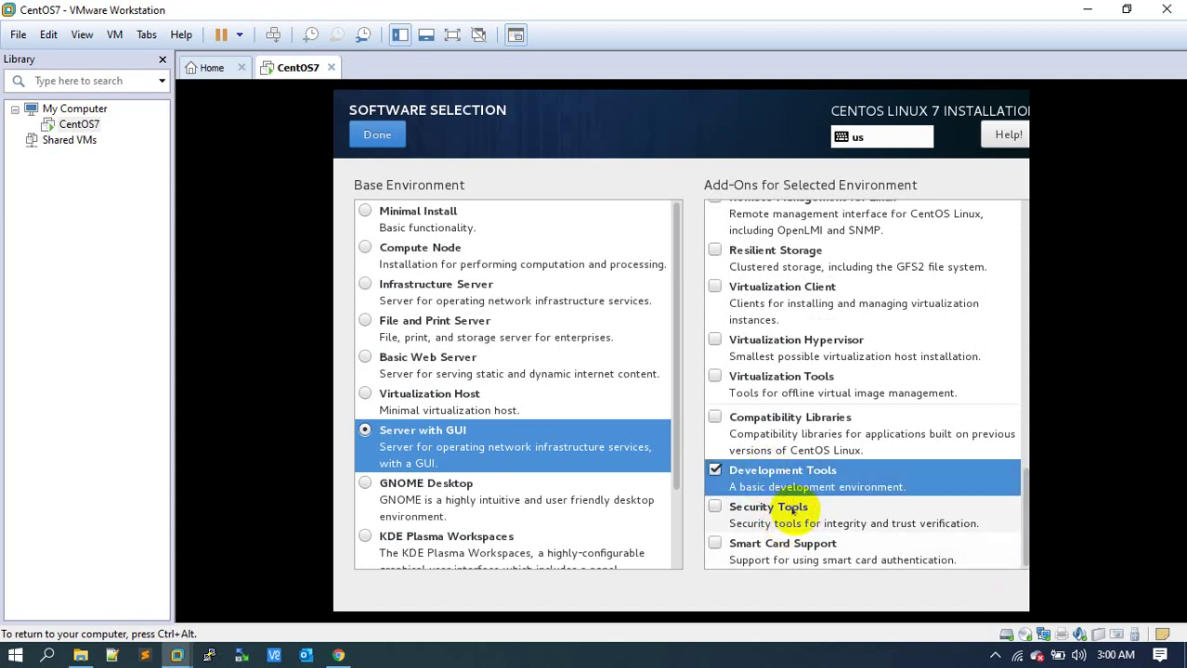
left_click(794, 510)
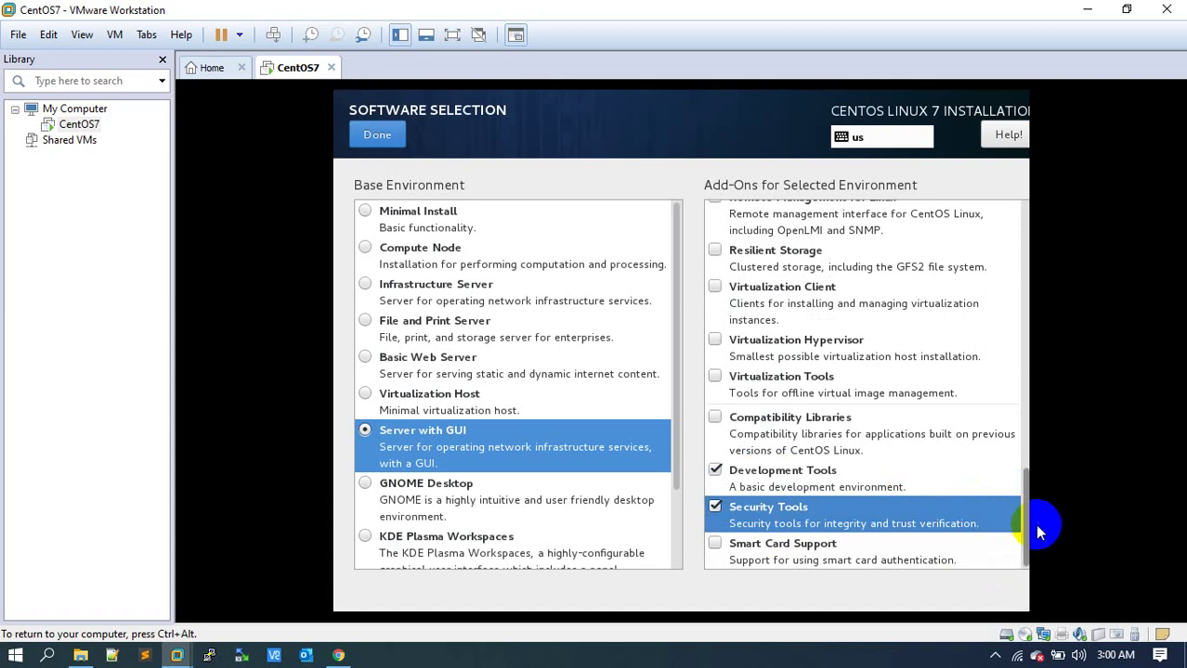
left_click_drag(1031, 529, 1026, 447)
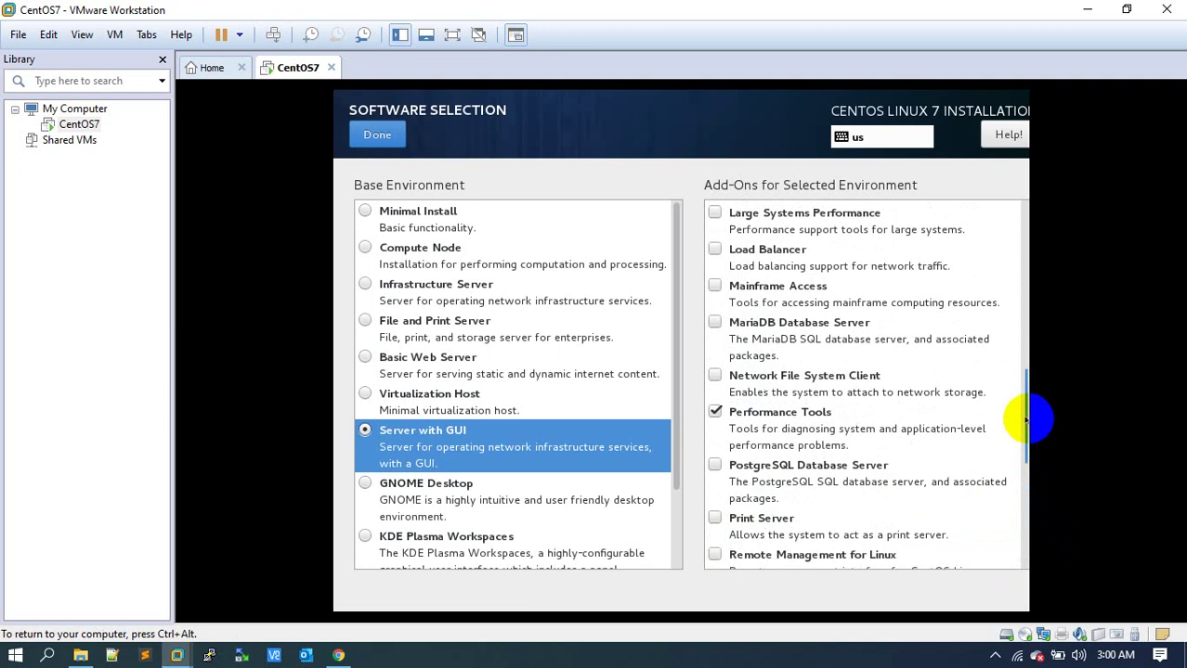
Add the Hardware Monitoring Utilities add-on.
scroll(1025, 421, "up", 1)
scroll(1025, 423, "up", 6)
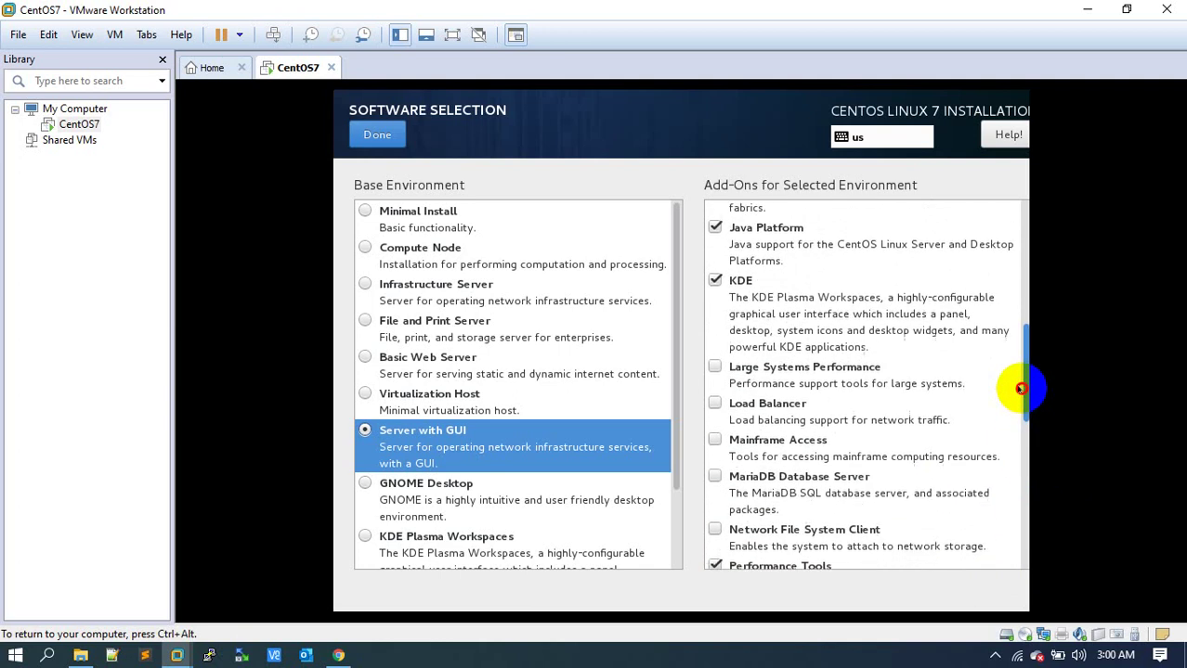
left_click_drag(1020, 360, 1022, 272)
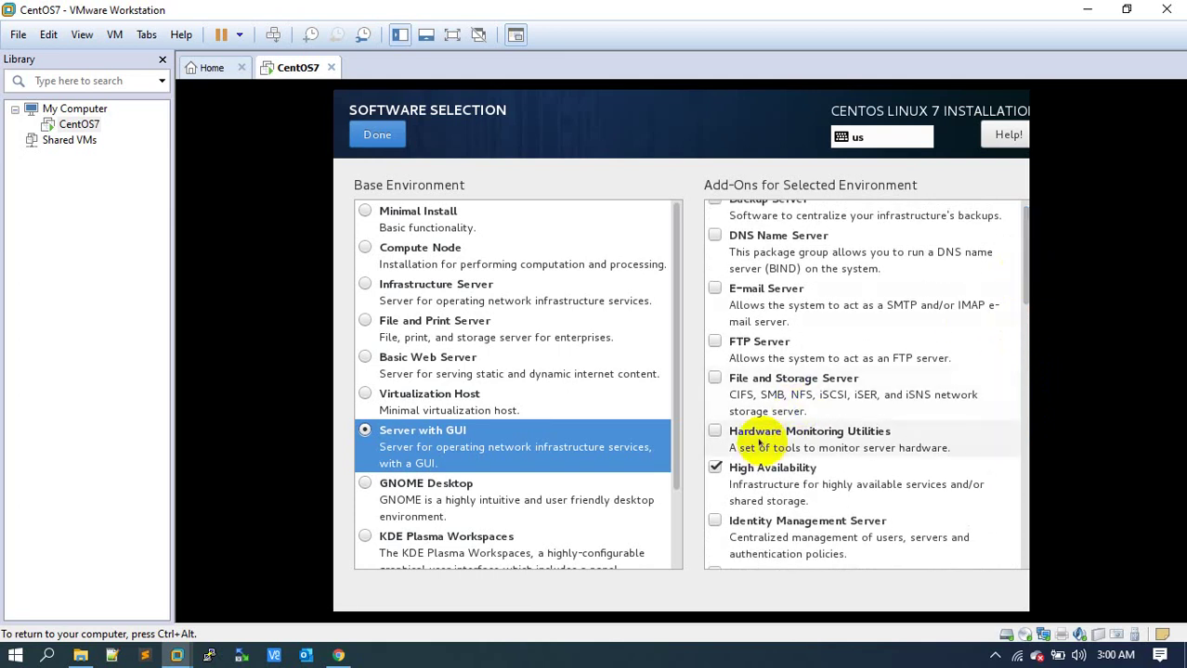
left_click(761, 433)
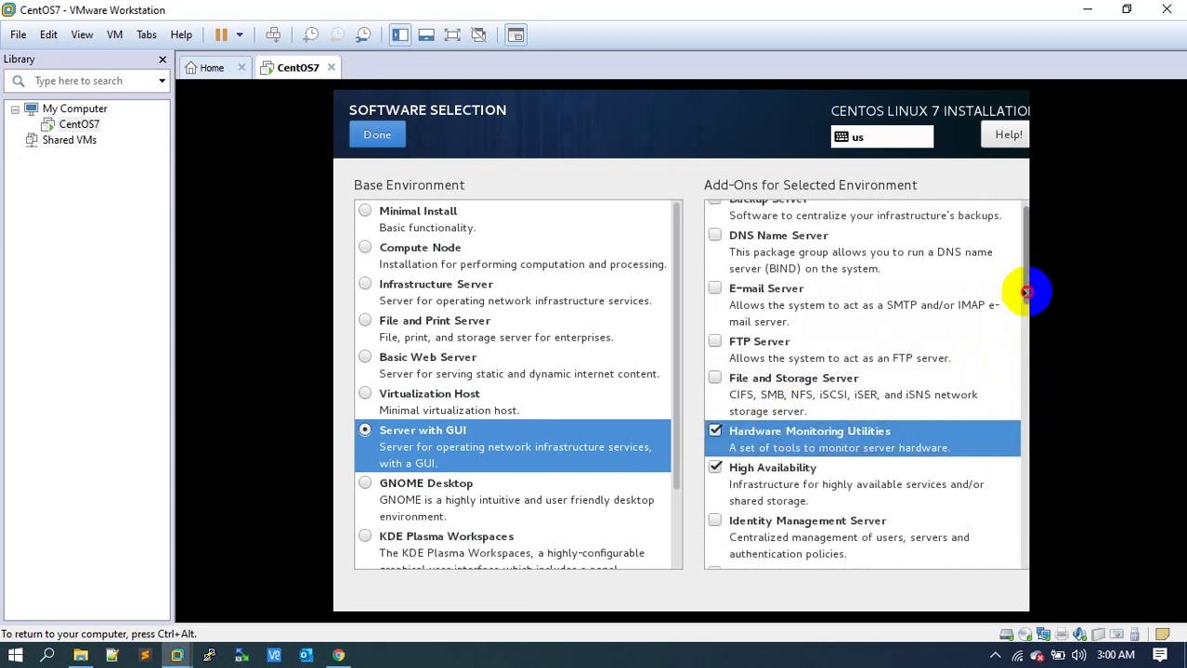
Try GNOME Desktop and Virtualization Host bases, then settle back on Server with GUI.
left_click_drag(1028, 294, 1028, 255)
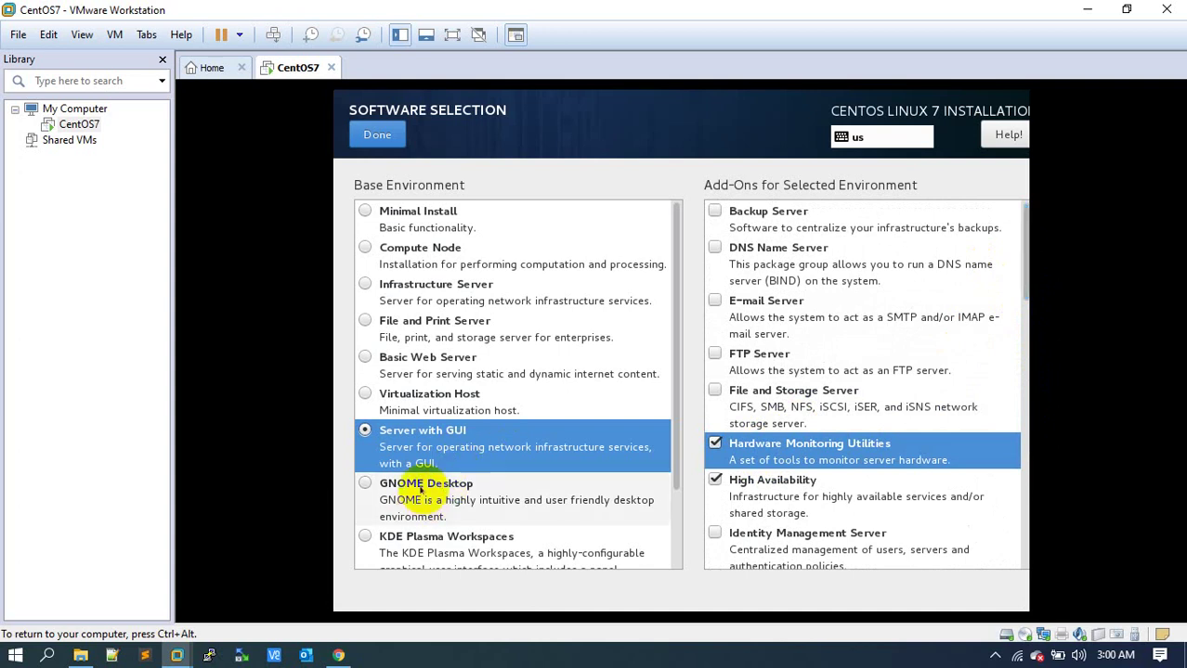
left_click(422, 490)
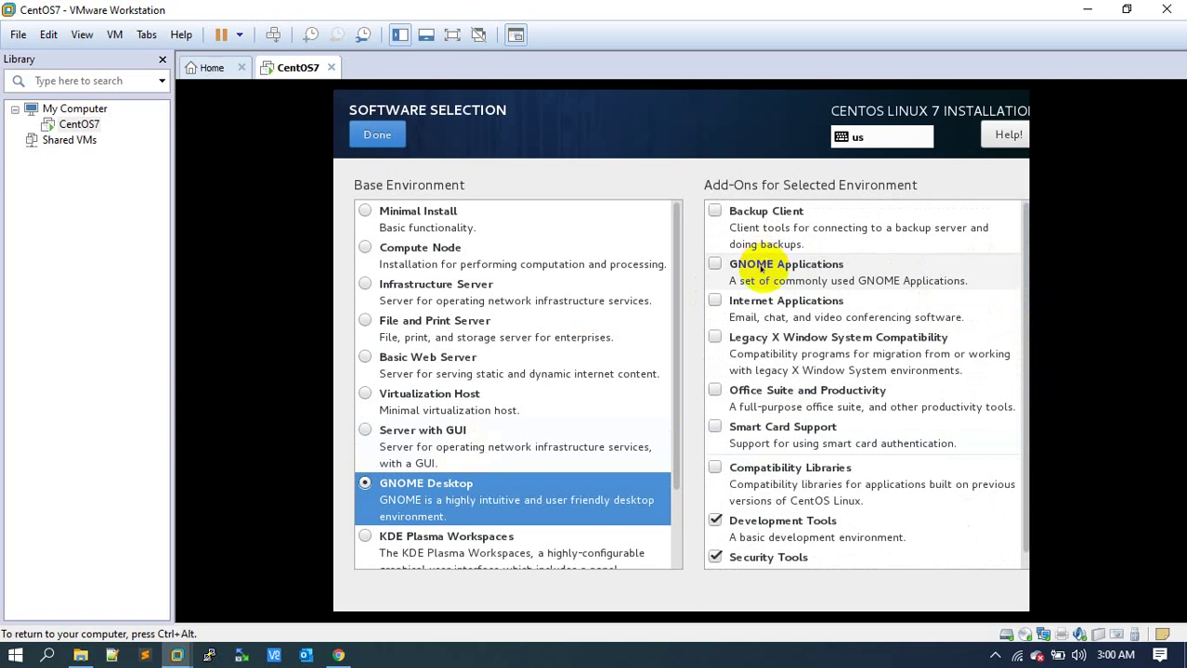
left_click(760, 270)
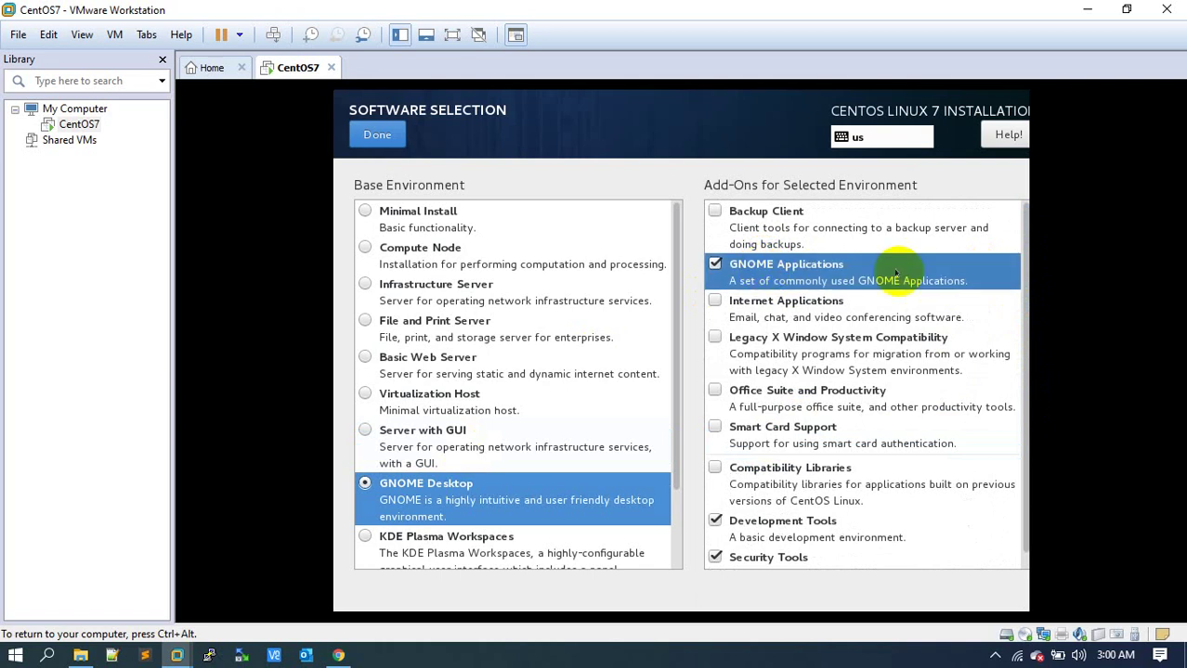
left_click(1025, 276)
left_click_drag(1025, 276, 1022, 238)
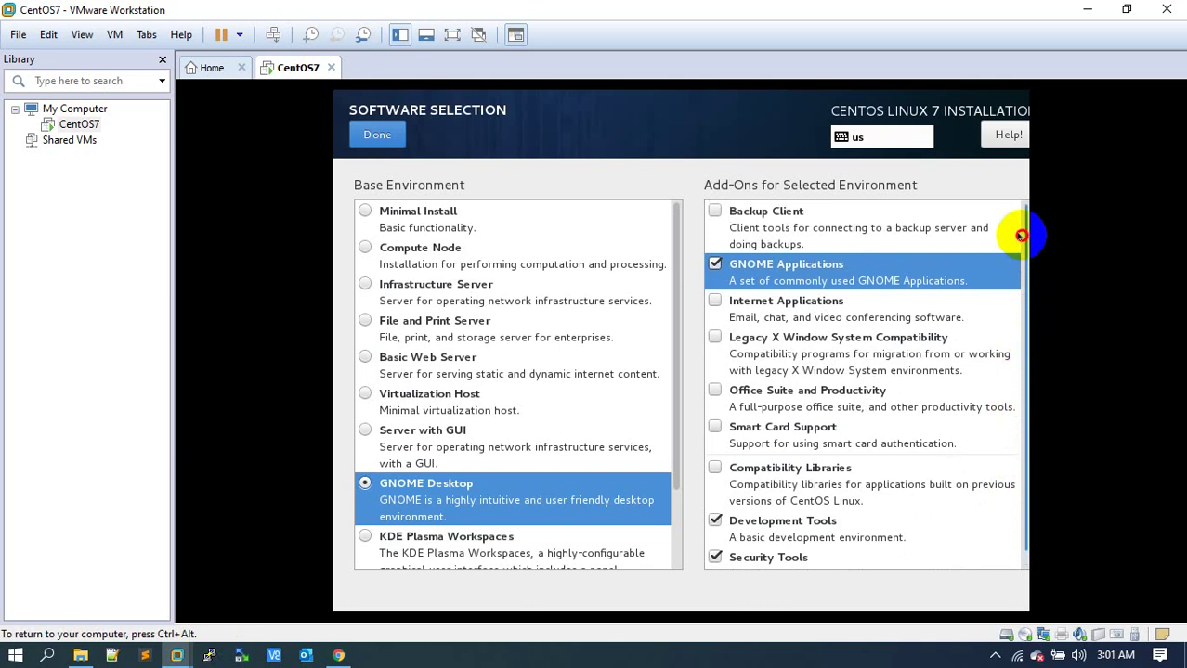
left_click_drag(1021, 236, 1020, 238)
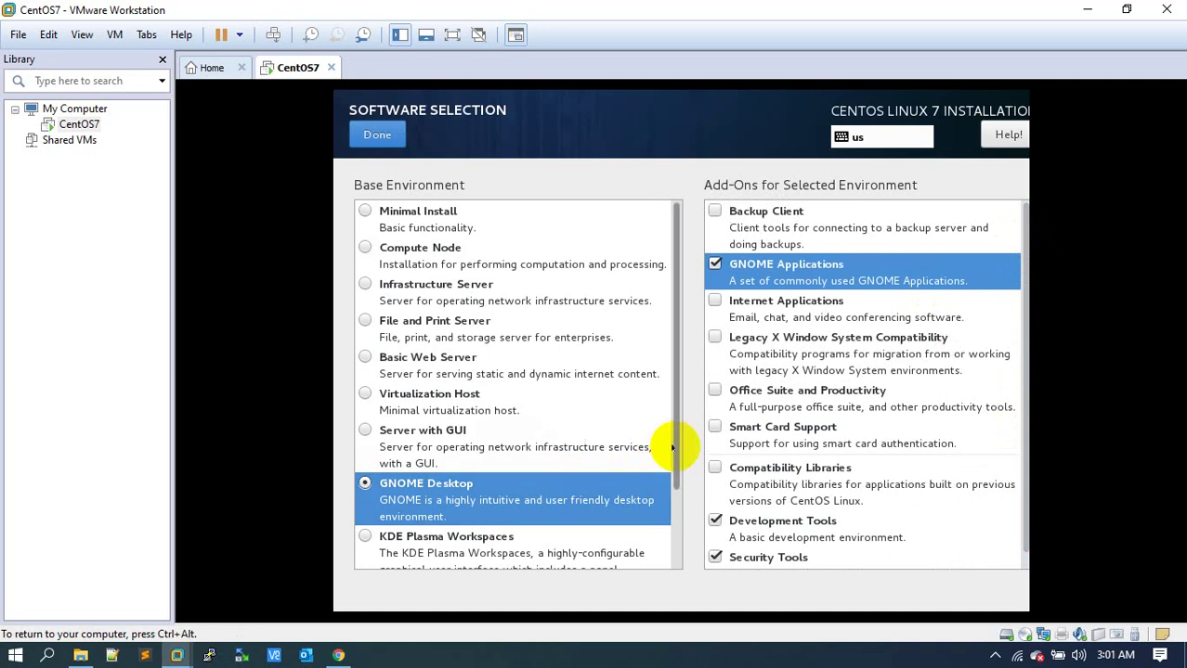
left_click(450, 399)
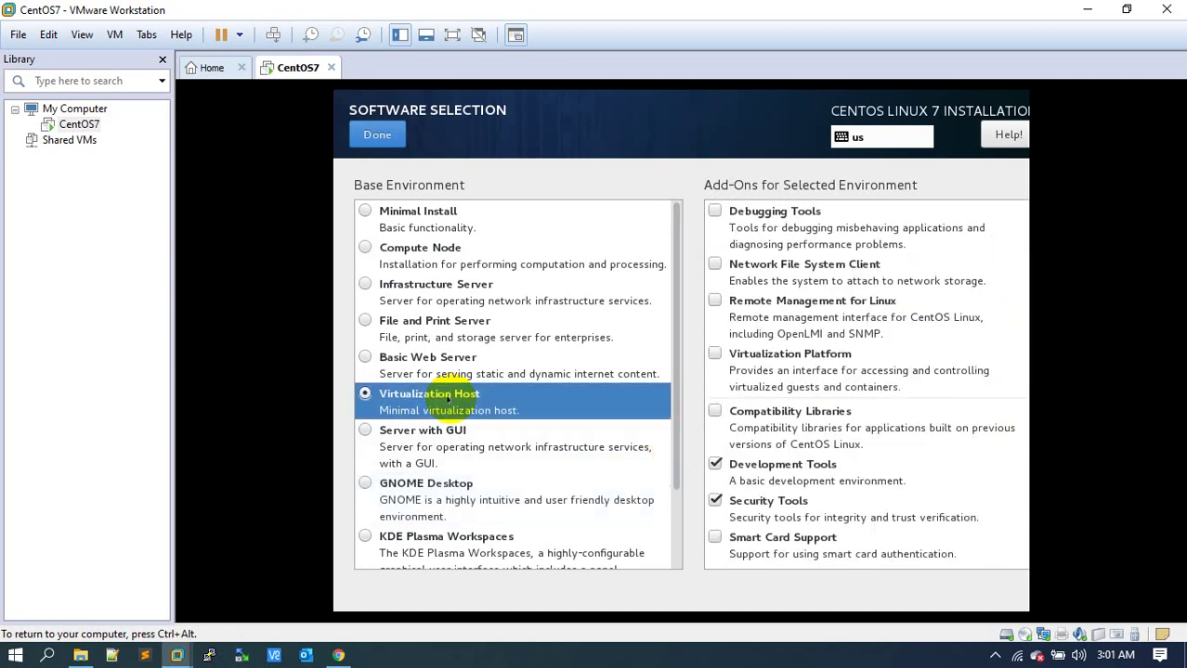
left_click(428, 489)
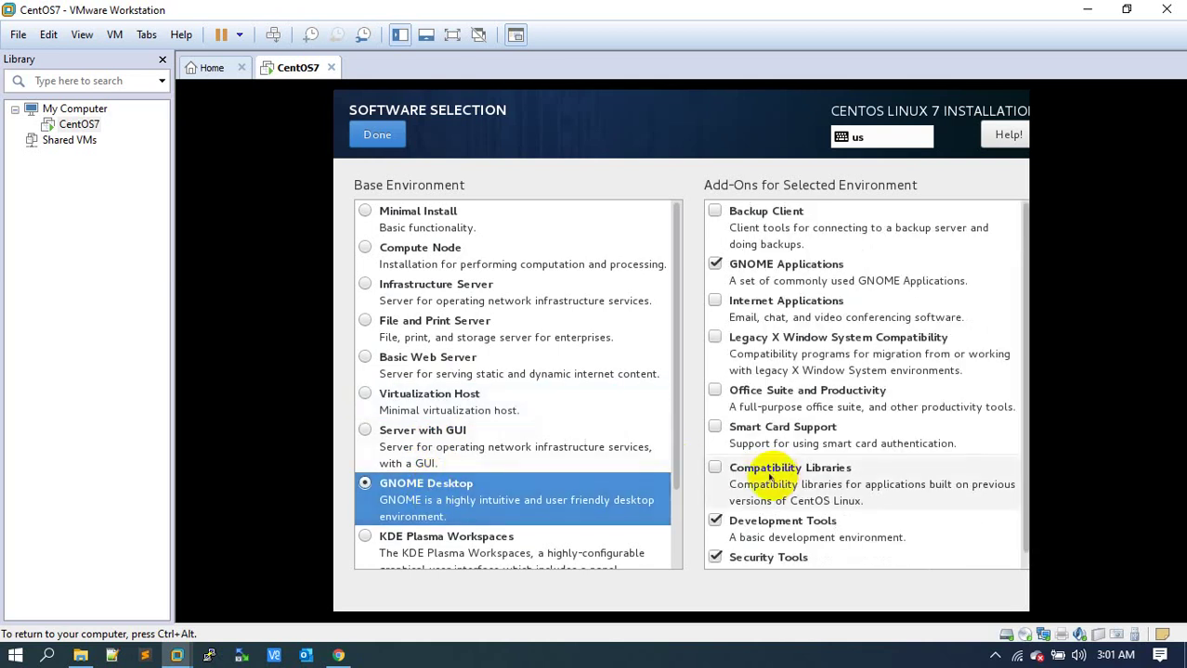
left_click(437, 452)
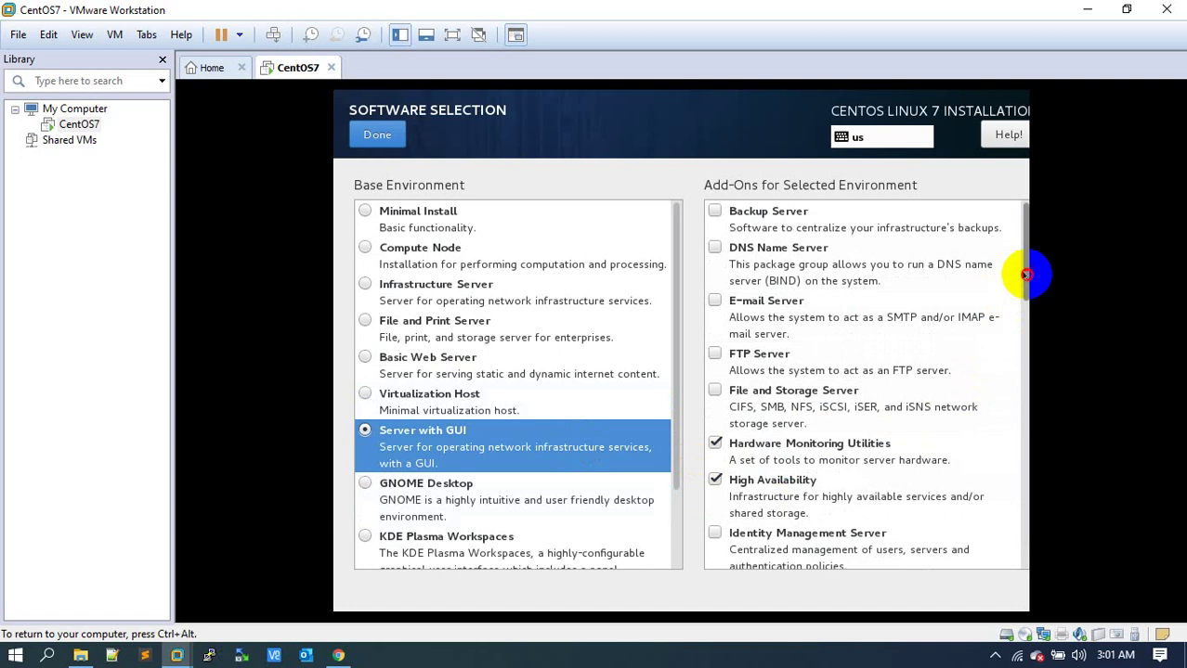
Add the Remote Management for Linux add-on and confirm the software selection.
scroll(1025, 275, "down", 1)
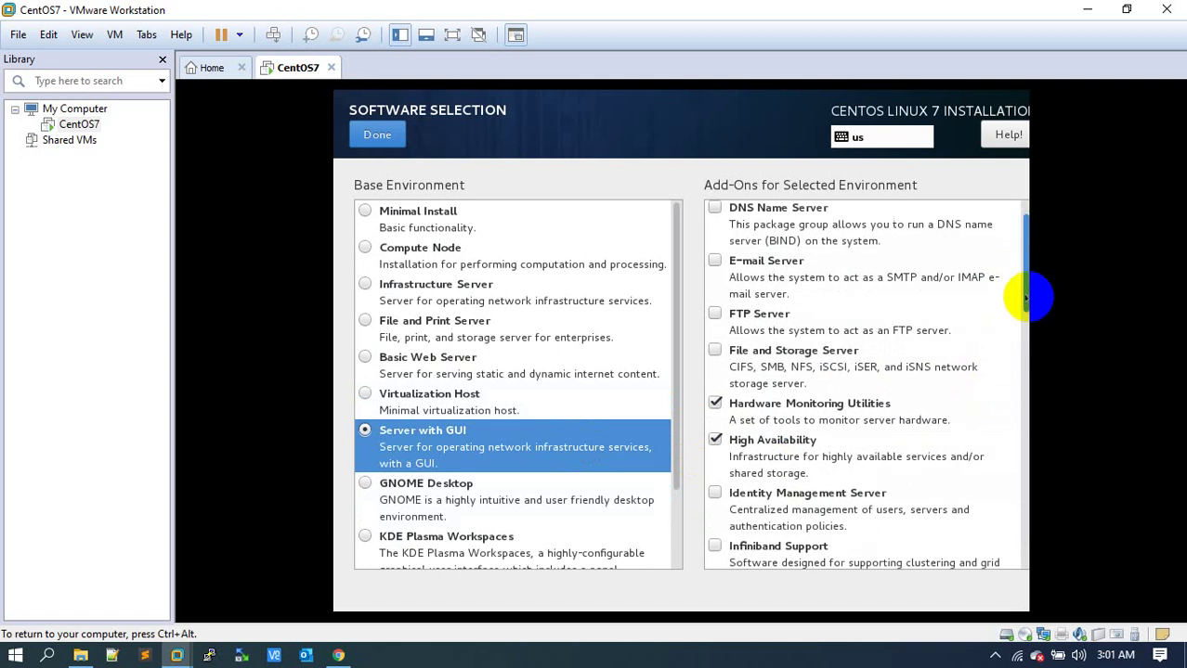
scroll(1025, 297, "down", 1)
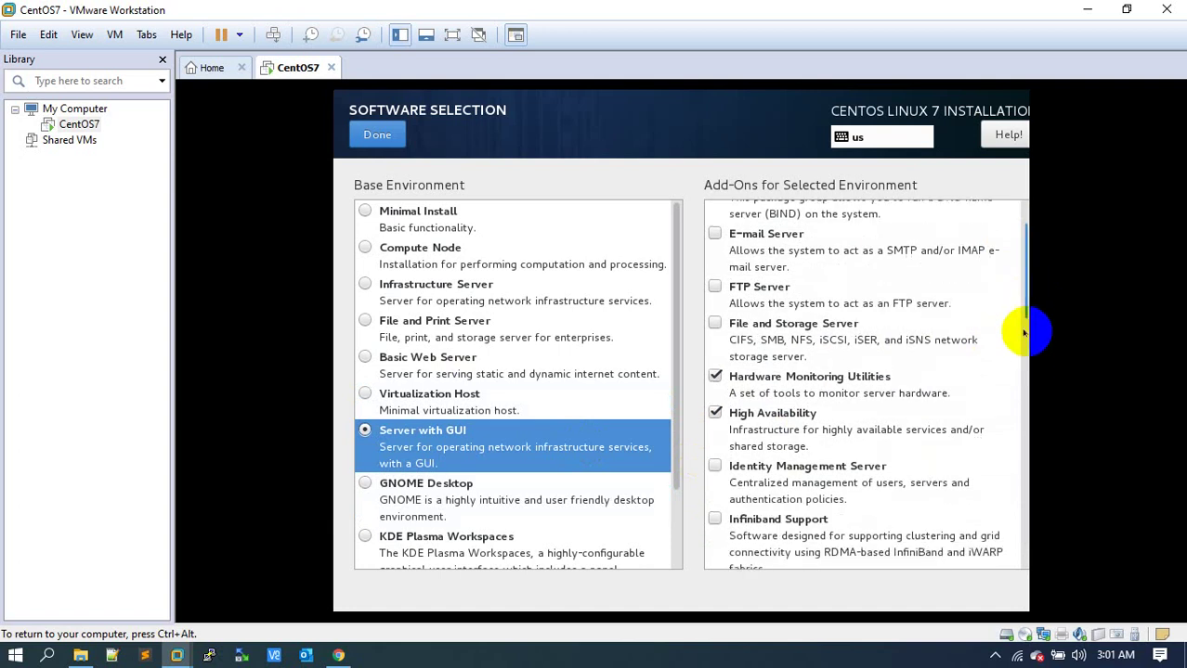
scroll(1024, 331, "down", 1)
left_click_drag(1024, 331, 1021, 500)
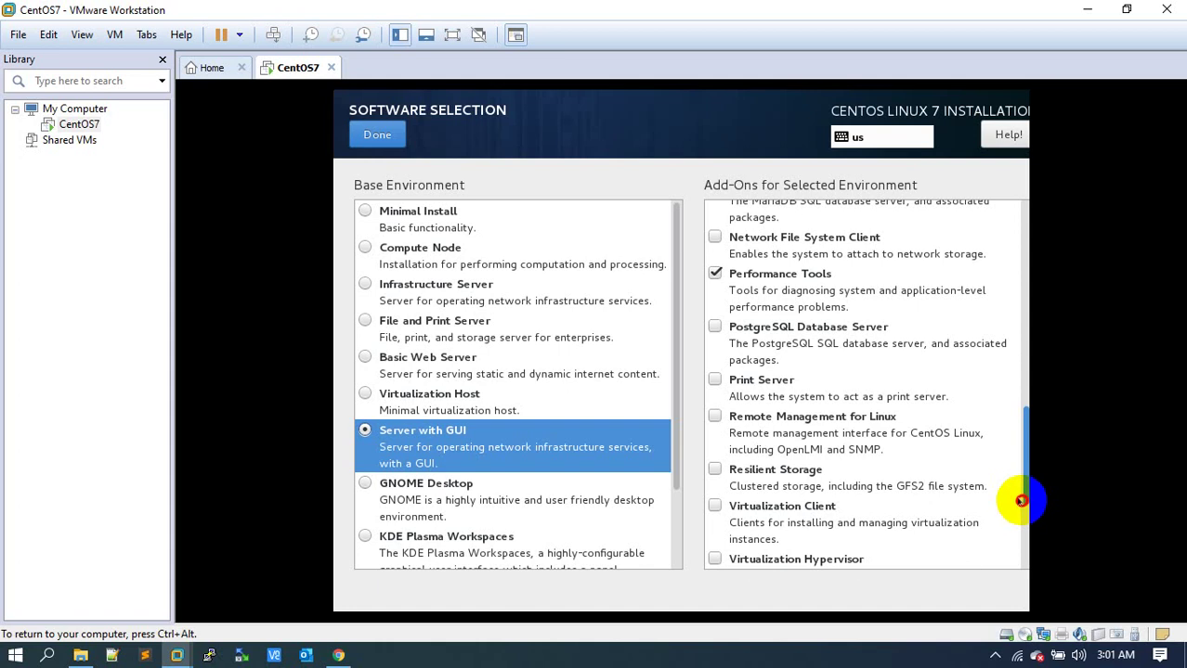
left_click_drag(1021, 501, 1019, 527)
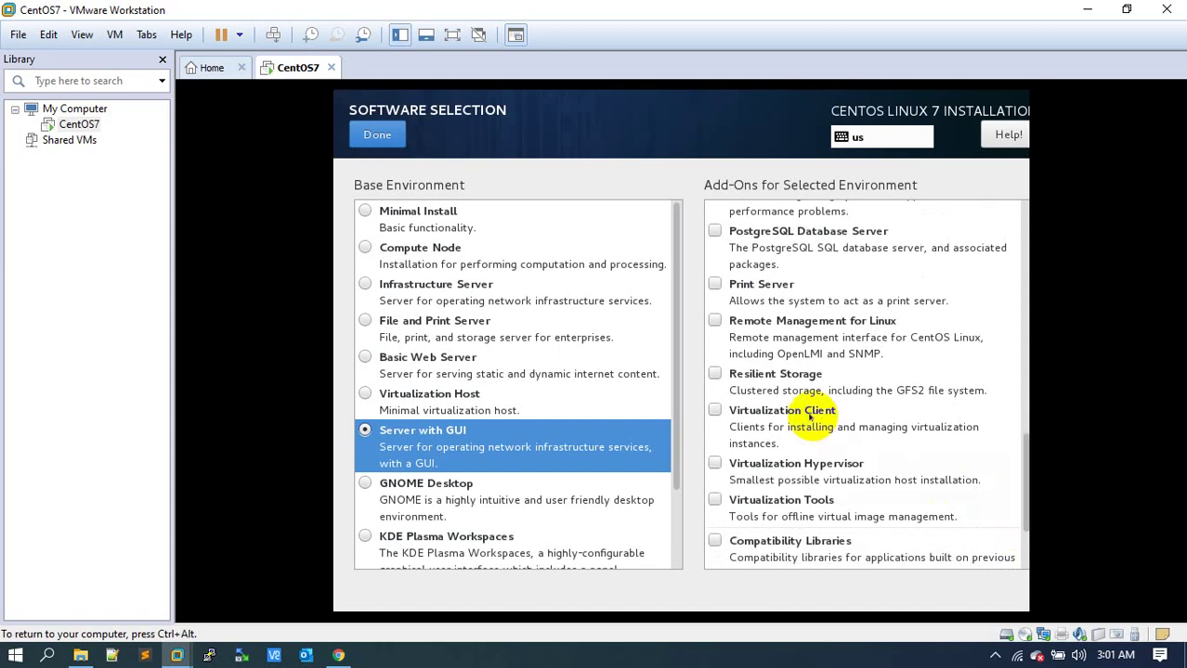
left_click(746, 321)
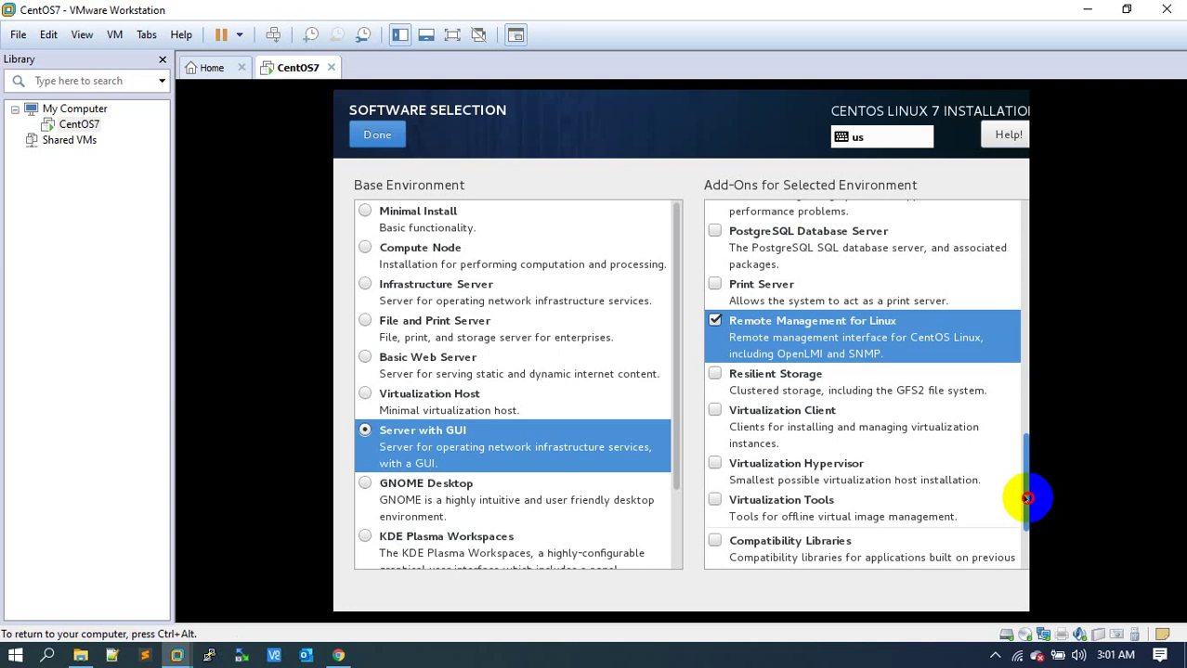
left_click_drag(1028, 496, 1028, 544)
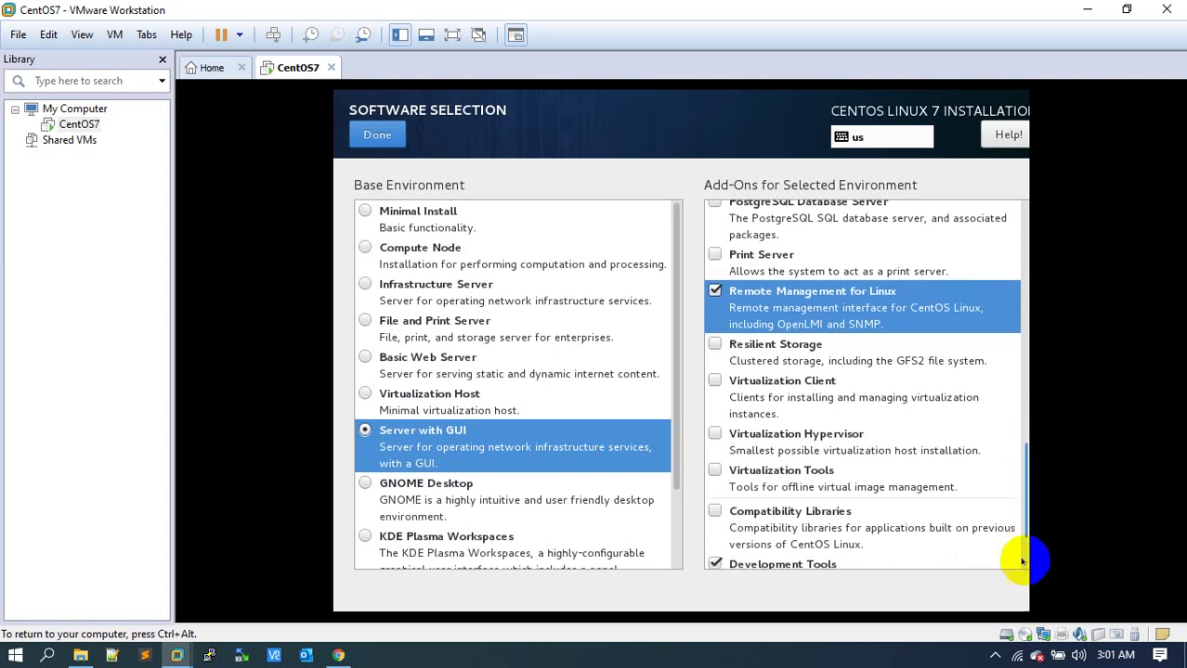
scroll(1022, 561, "down", 1)
scroll(1022, 559, "down", 1)
left_click(1023, 563)
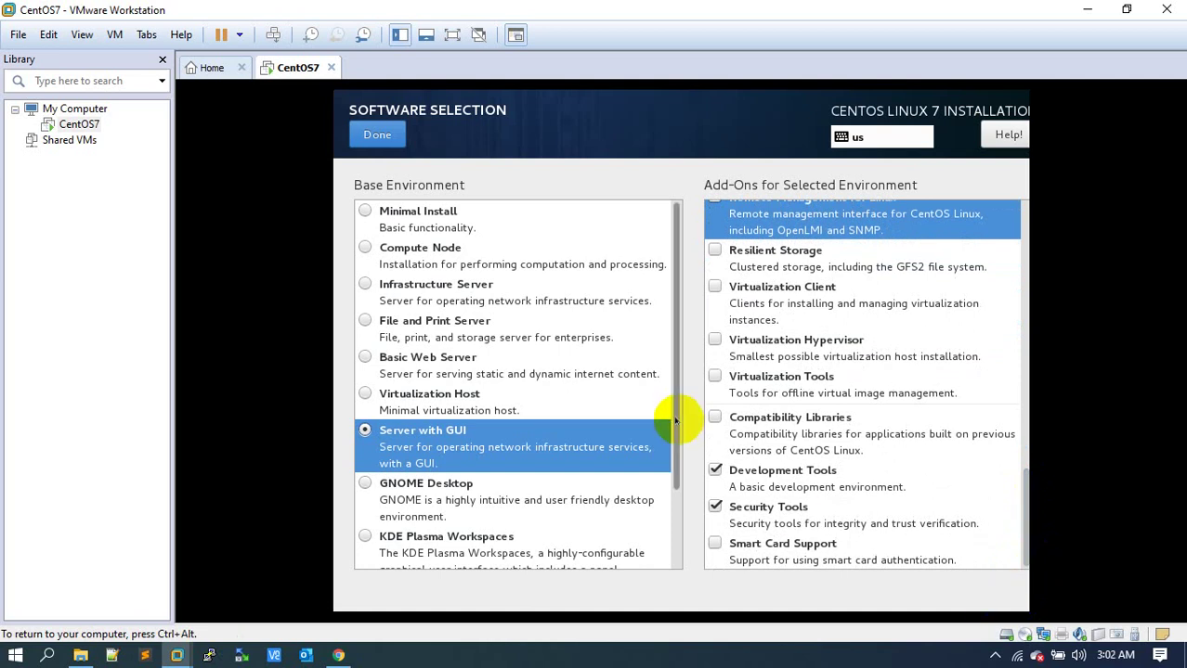
left_click(354, 141)
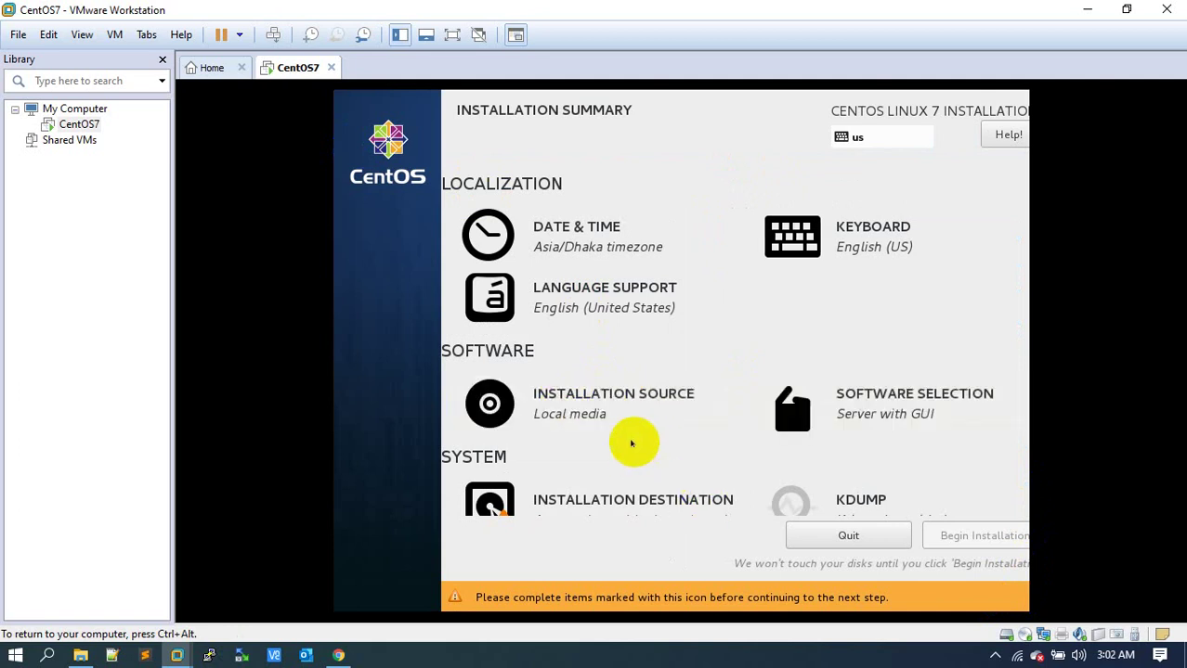
Verify the CentOS installation media from the Installation Source settings.
left_click(574, 386)
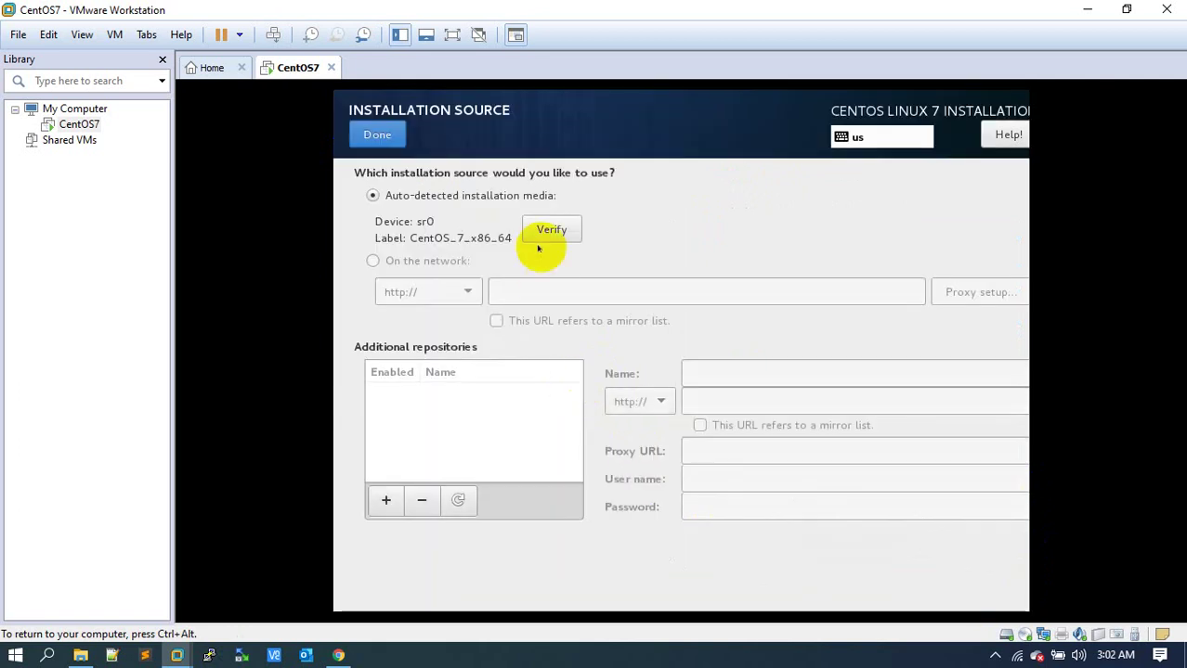
left_click(551, 229)
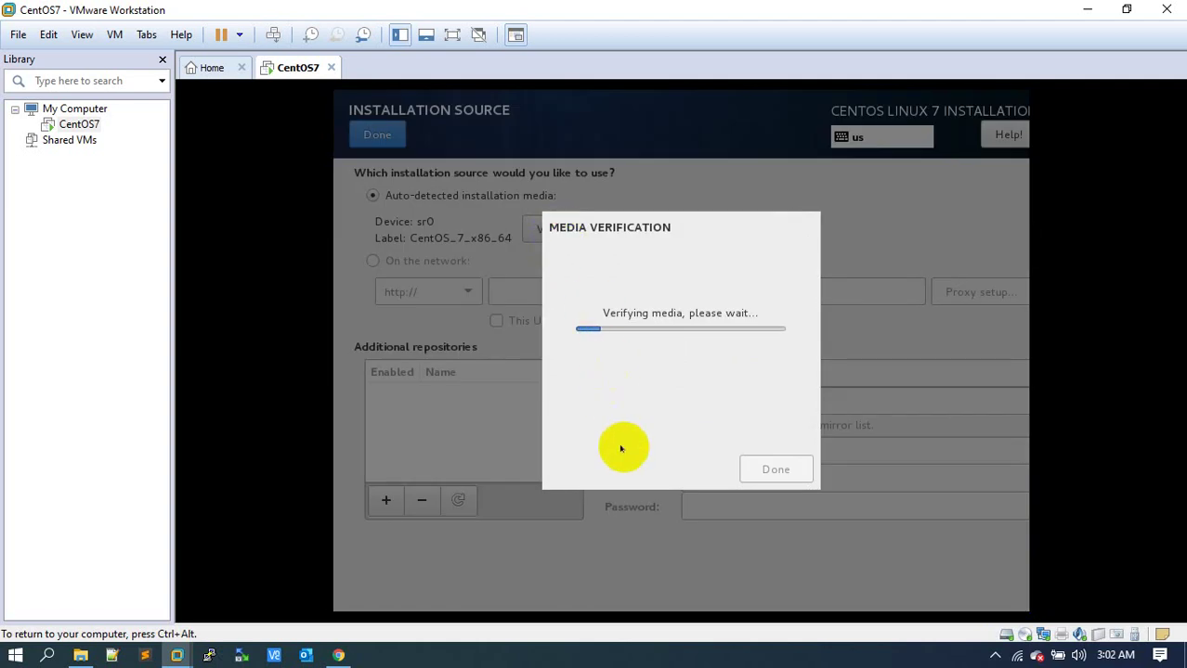
left_click(995, 659)
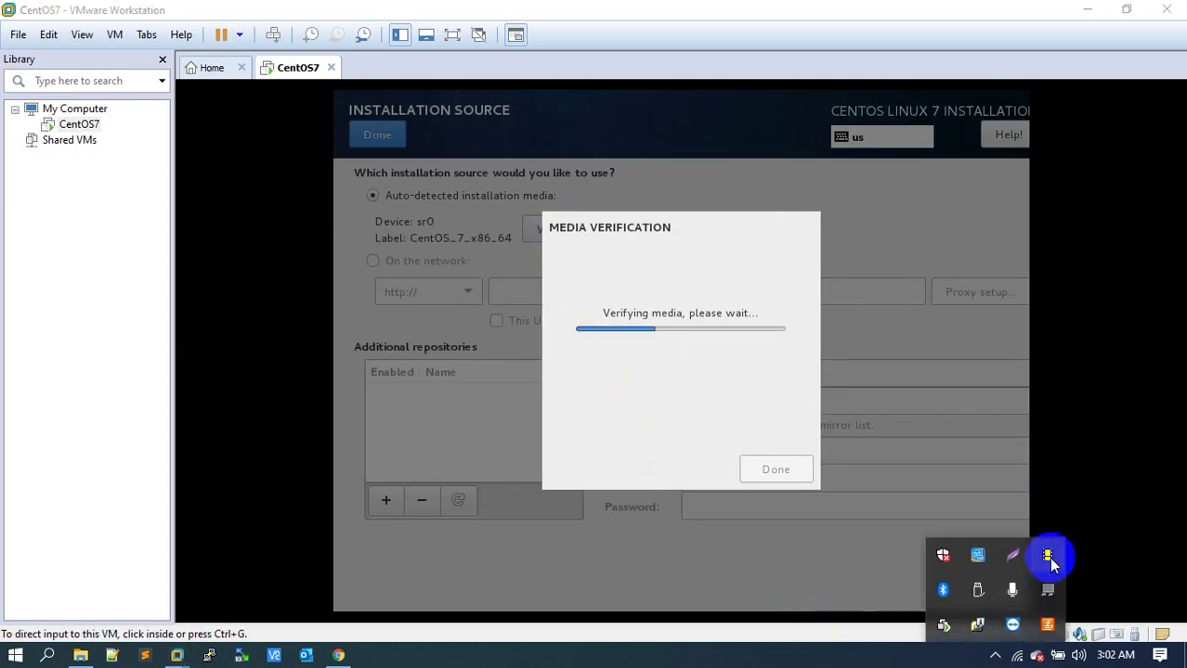
left_click(763, 468)
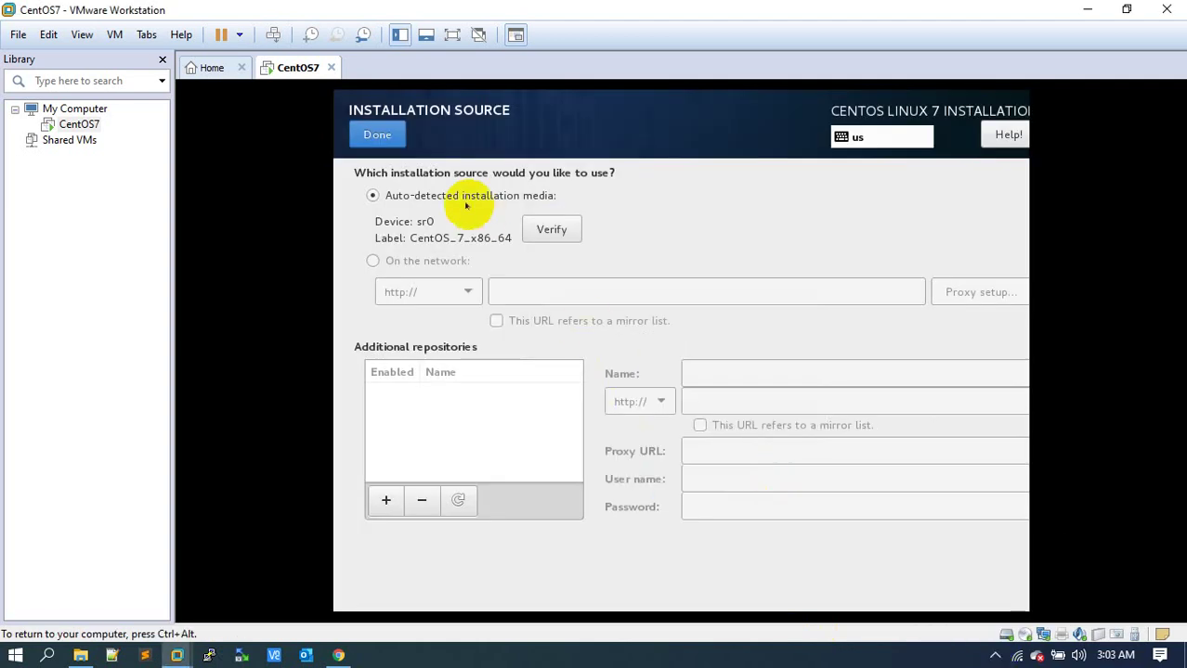
left_click(373, 135)
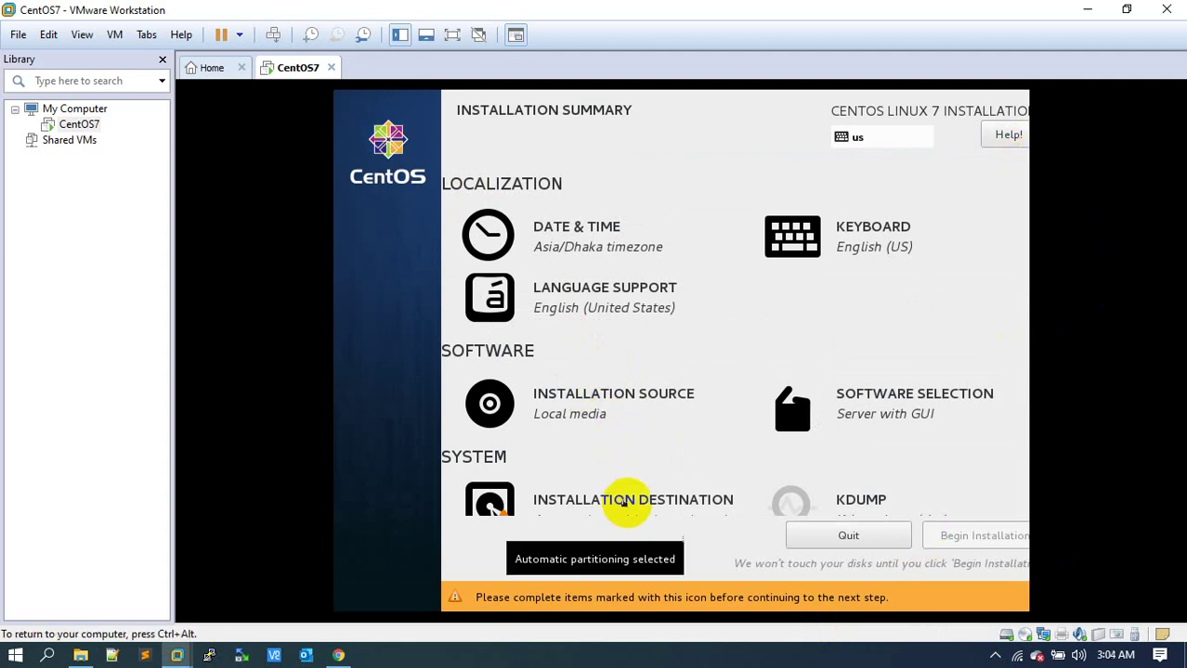
Revisit Installation Source, then go to Installation Destination.
left_click(579, 405)
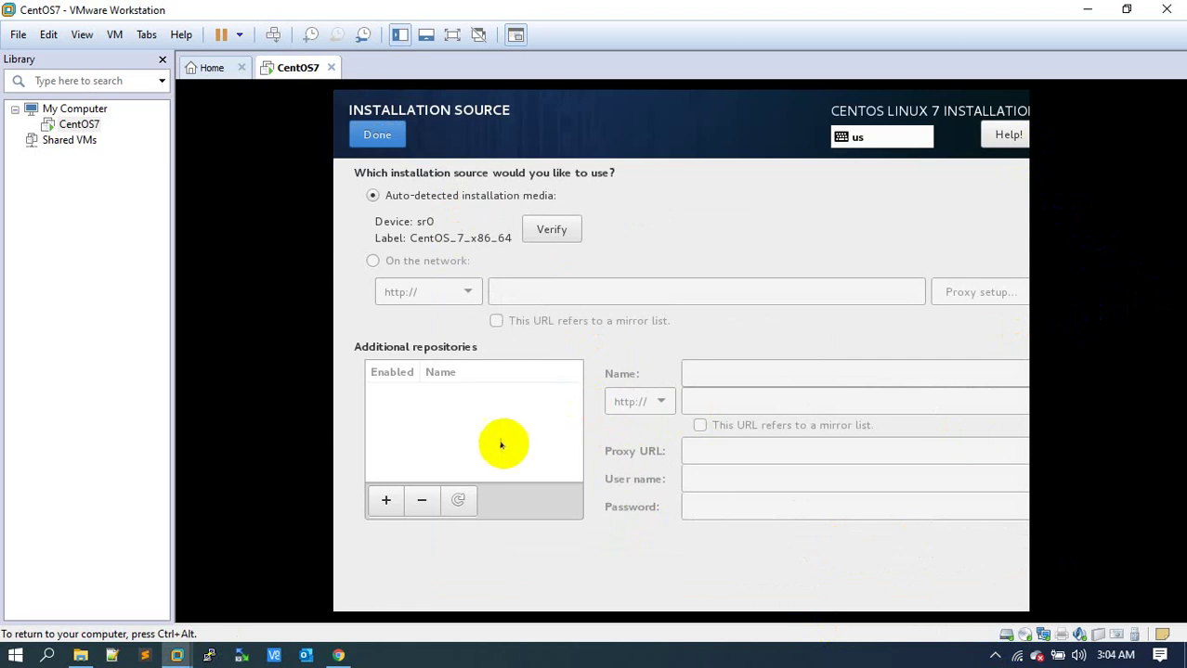
left_click(376, 135)
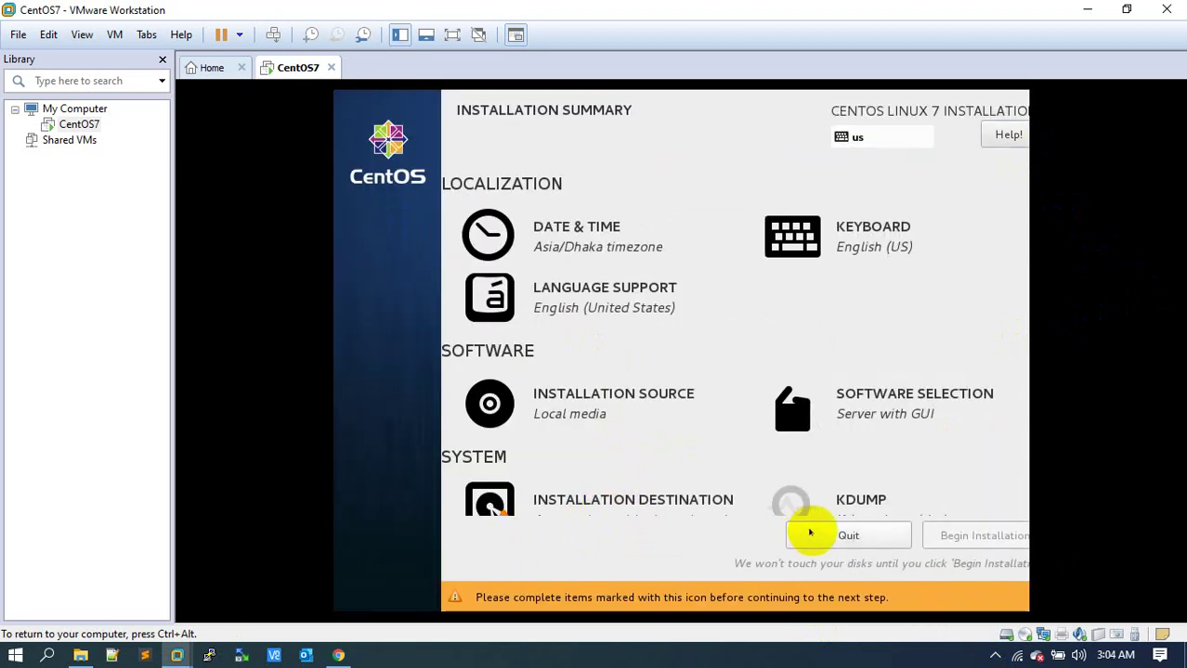
left_click(681, 507)
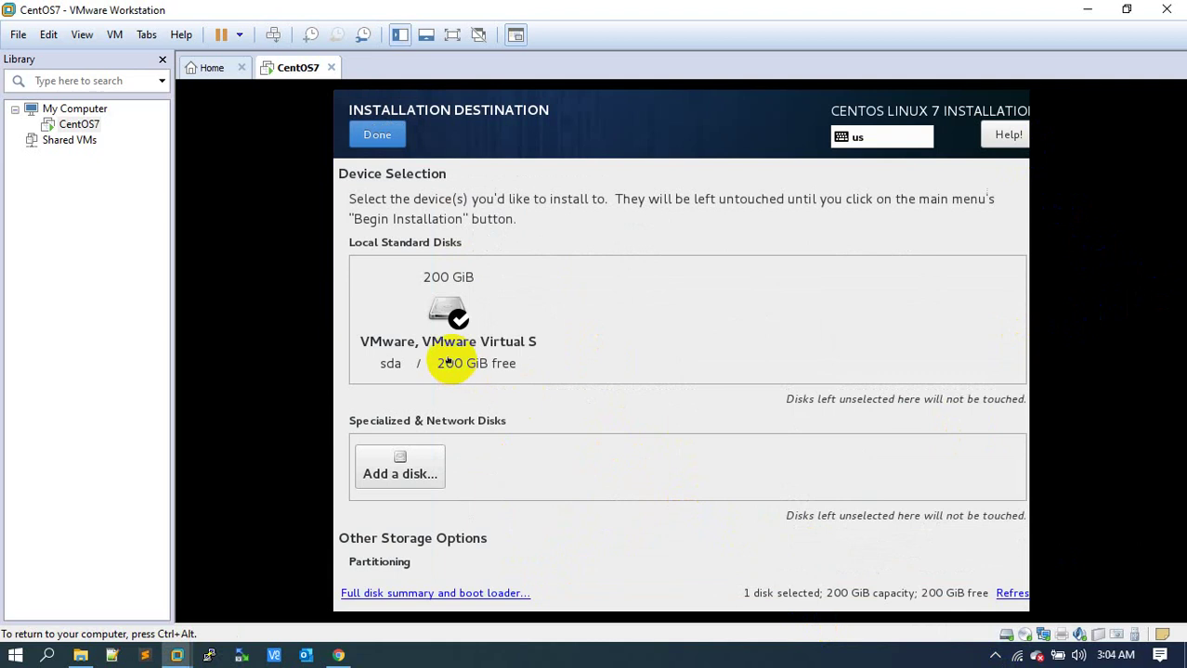
Keep the 200 GiB virtual disk sda selected with manual partitioning and continue.
left_click(458, 320)
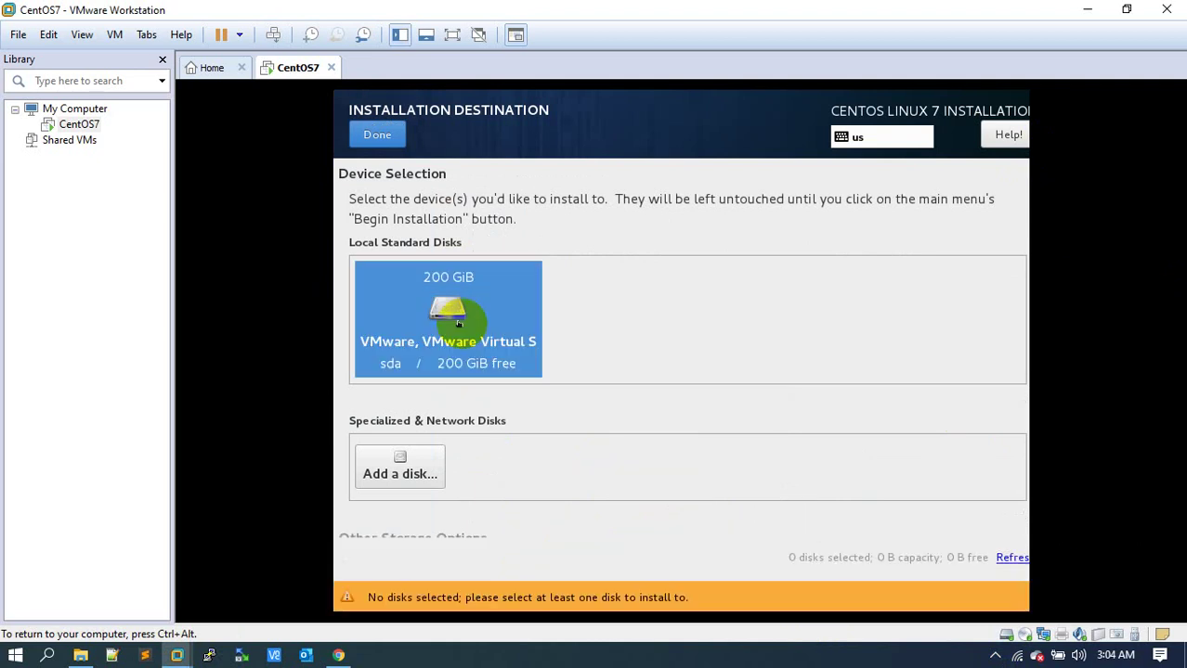
left_click(457, 323)
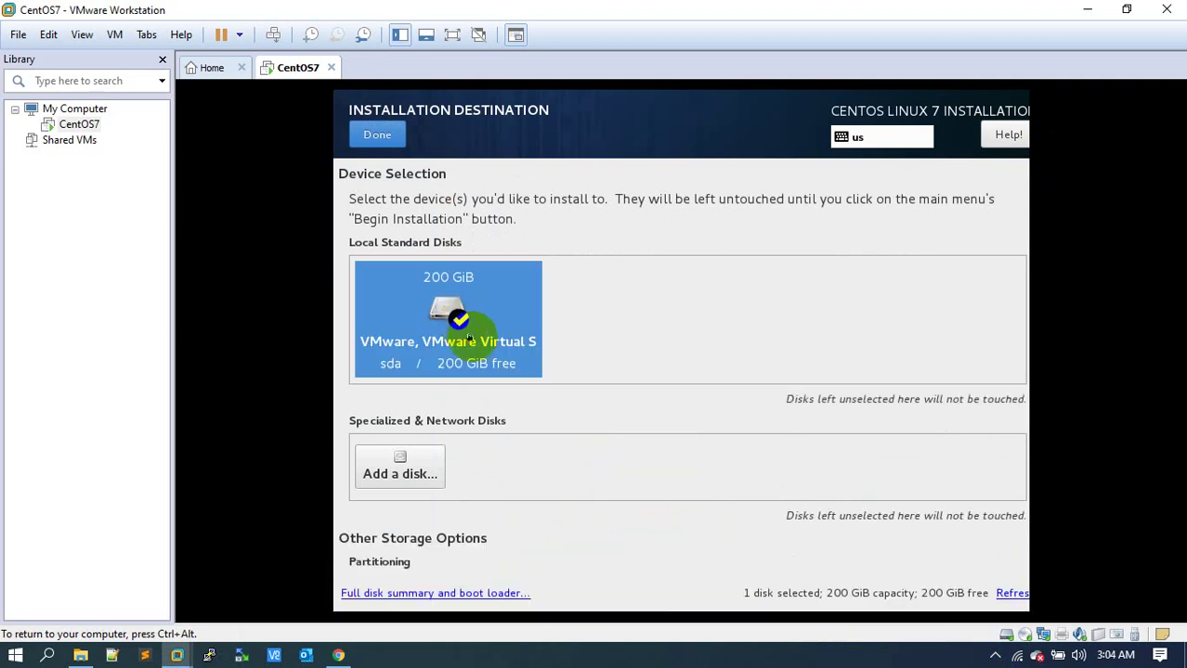
scroll(468, 339, "down", 1)
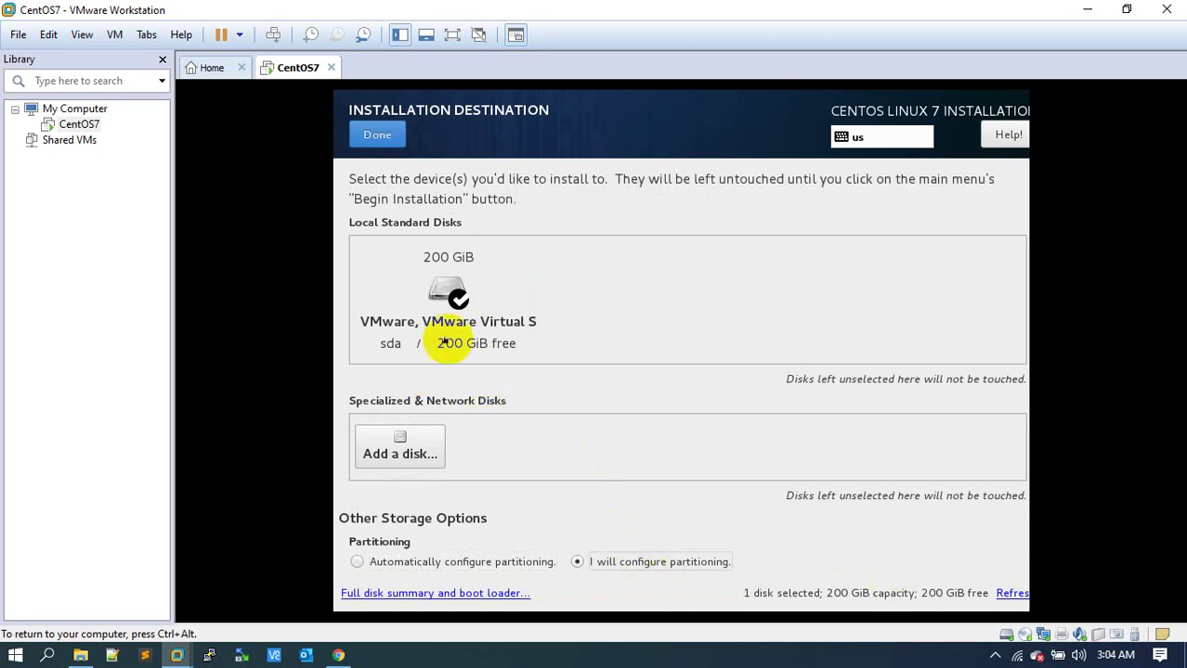
left_click(376, 135)
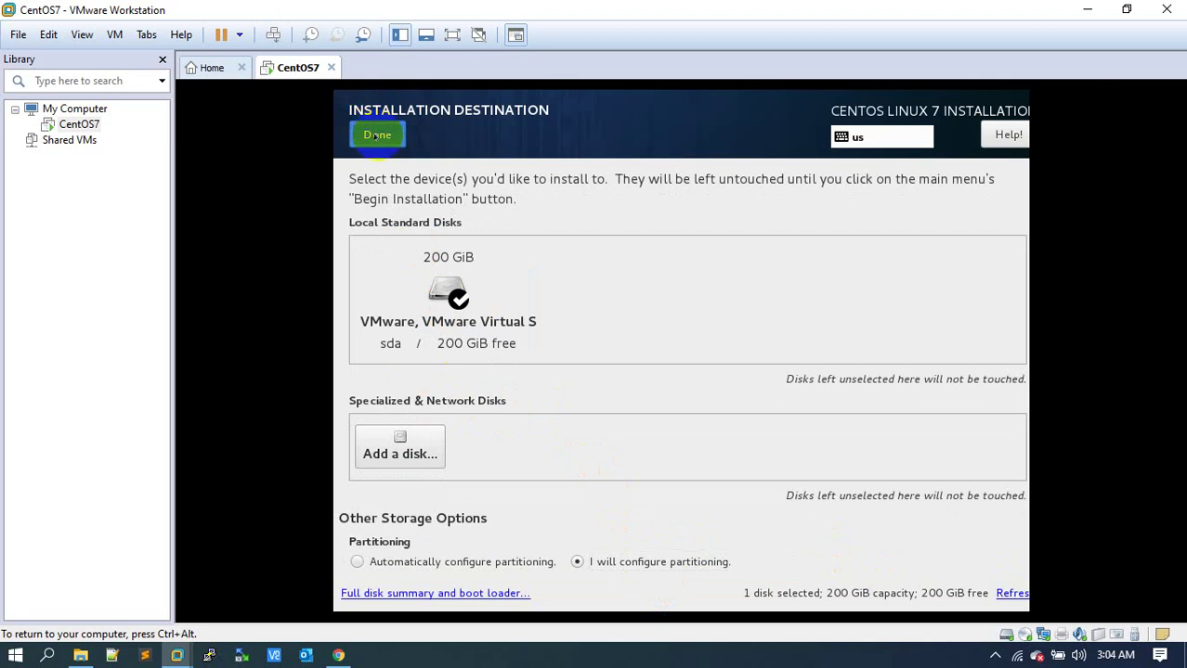
Switch the scheme to Standard Partition and add a 500 MB /boot mount point.
left_click(495, 339)
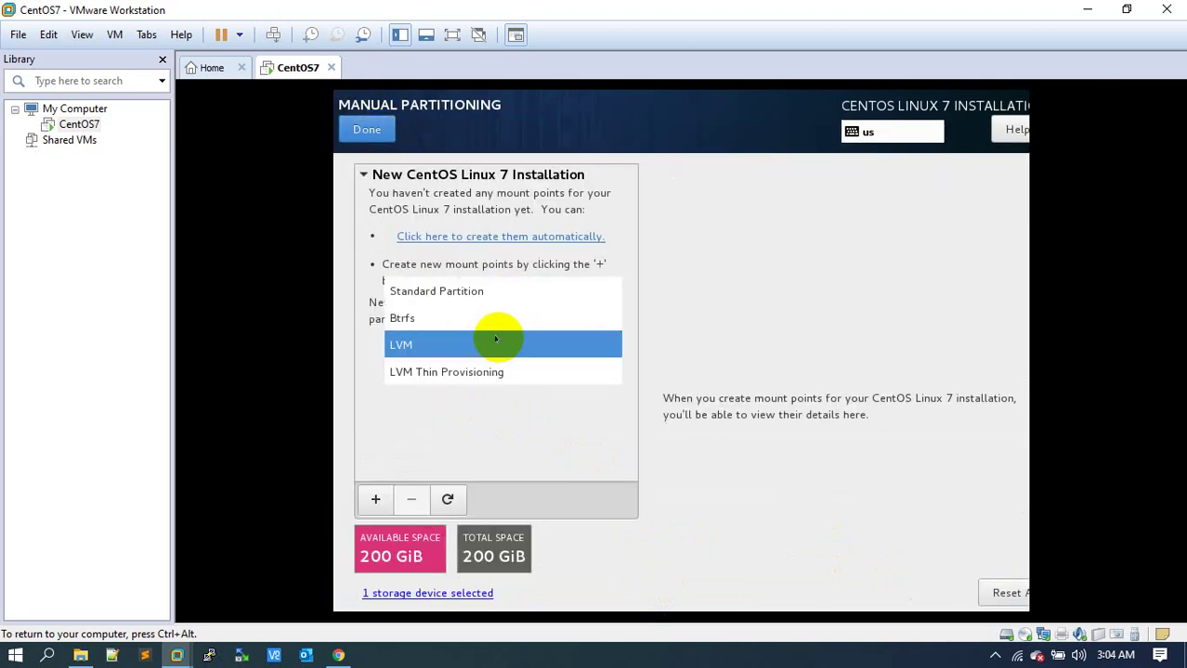
left_click(465, 293)
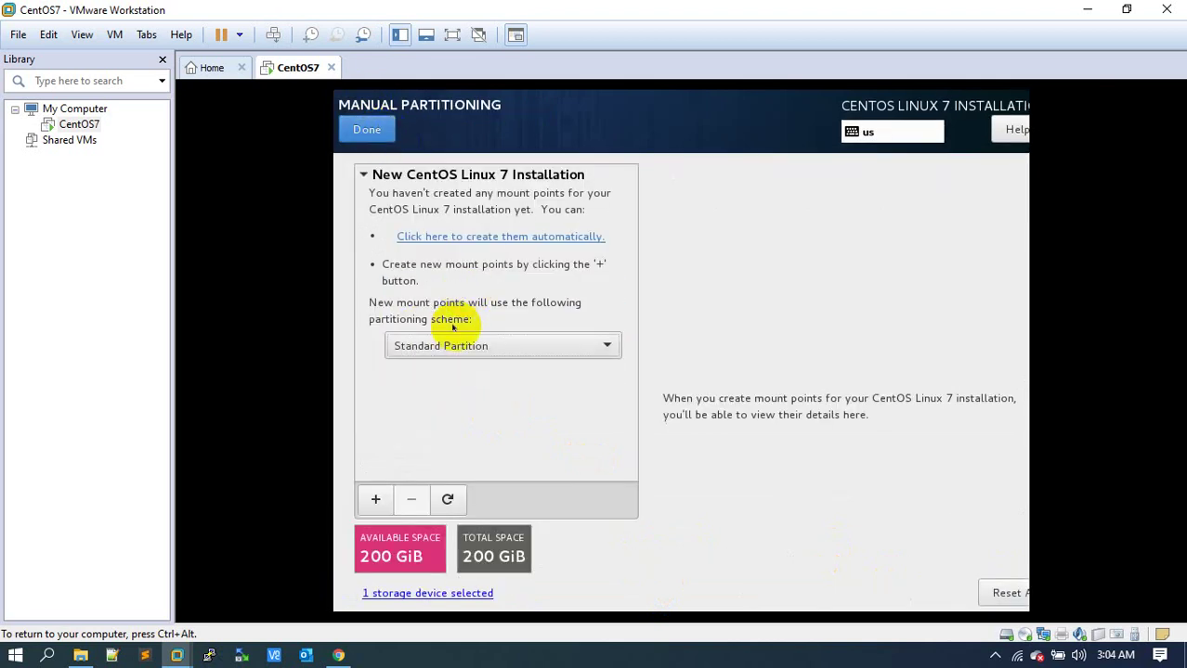
left_click(375, 500)
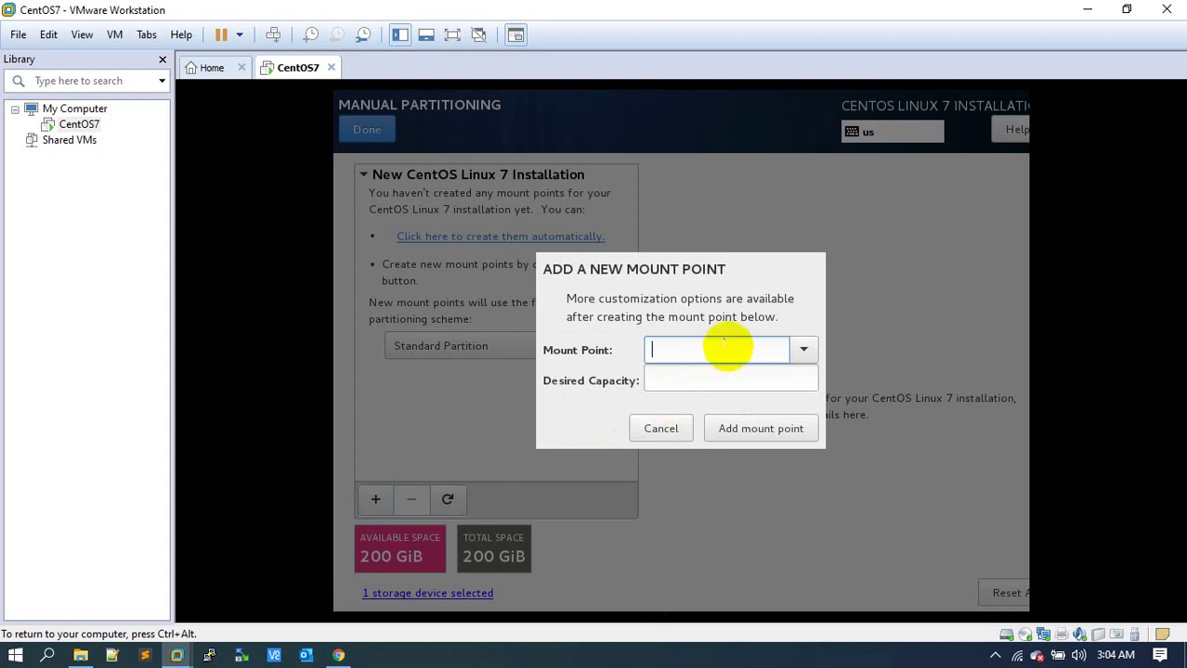
left_click(802, 351)
left_click(677, 403)
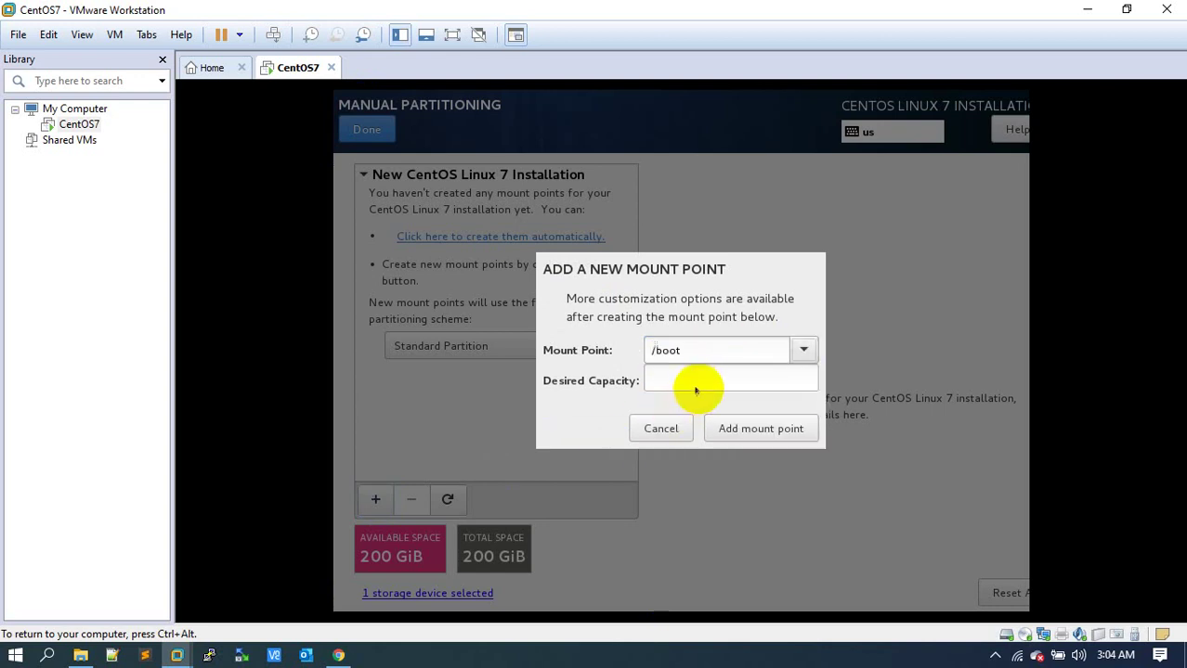
left_click(701, 377)
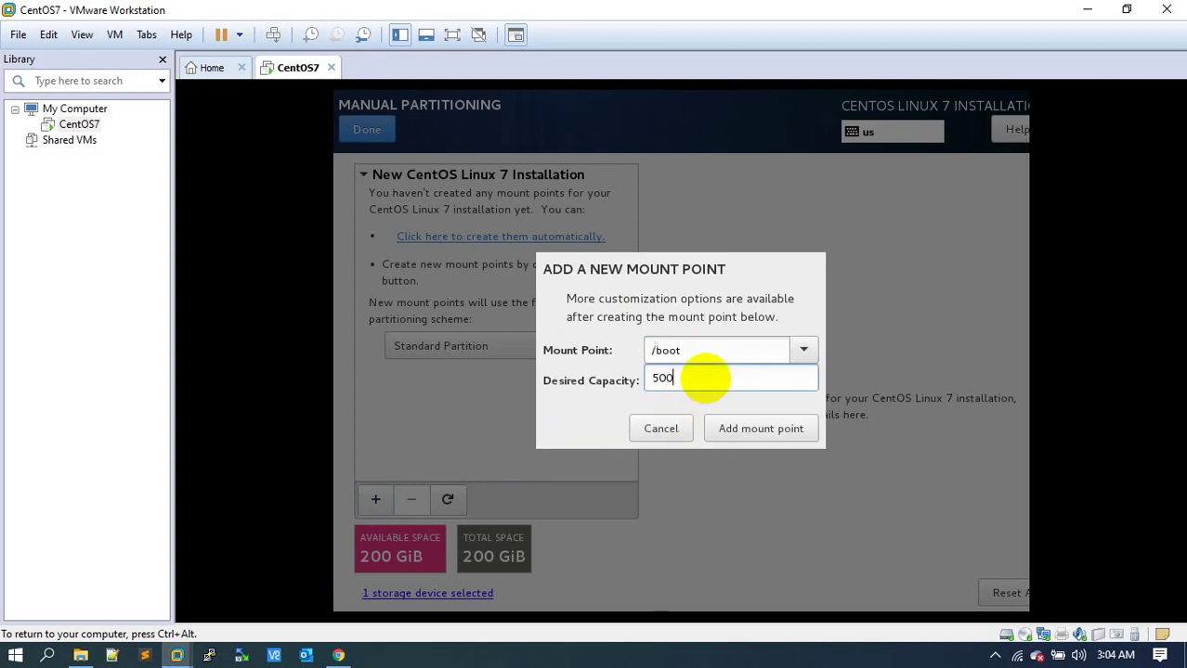
left_click(752, 430)
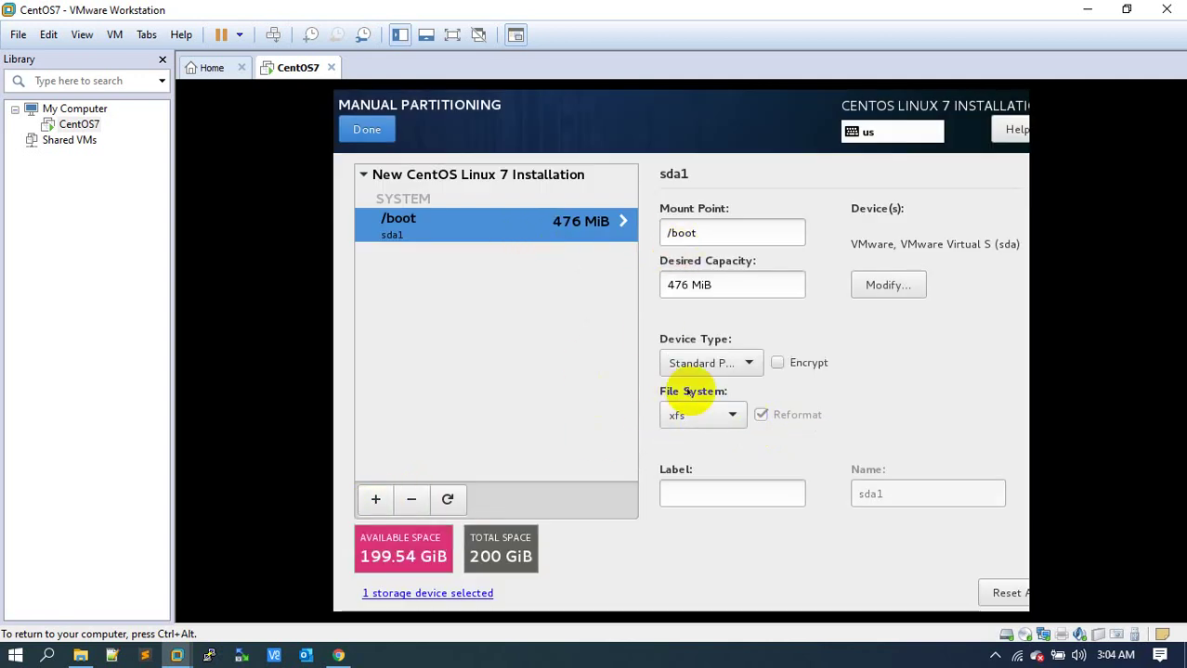
Keep /boot as a standard partition and format it as ext4.
left_click(715, 363)
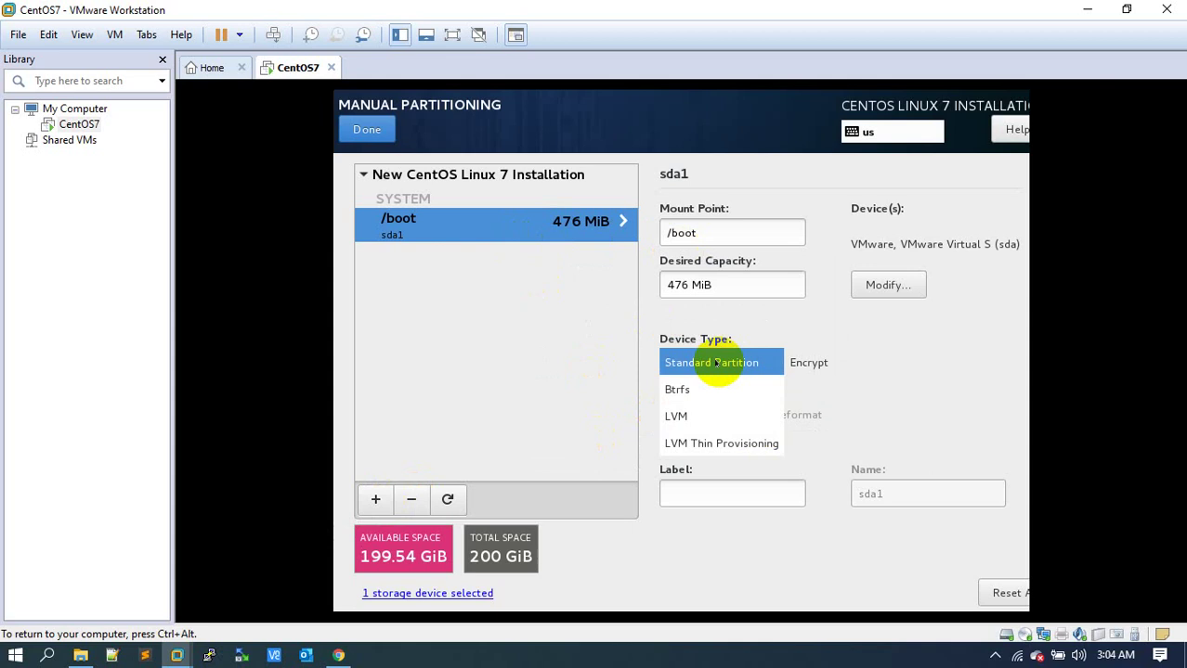
left_click(715, 363)
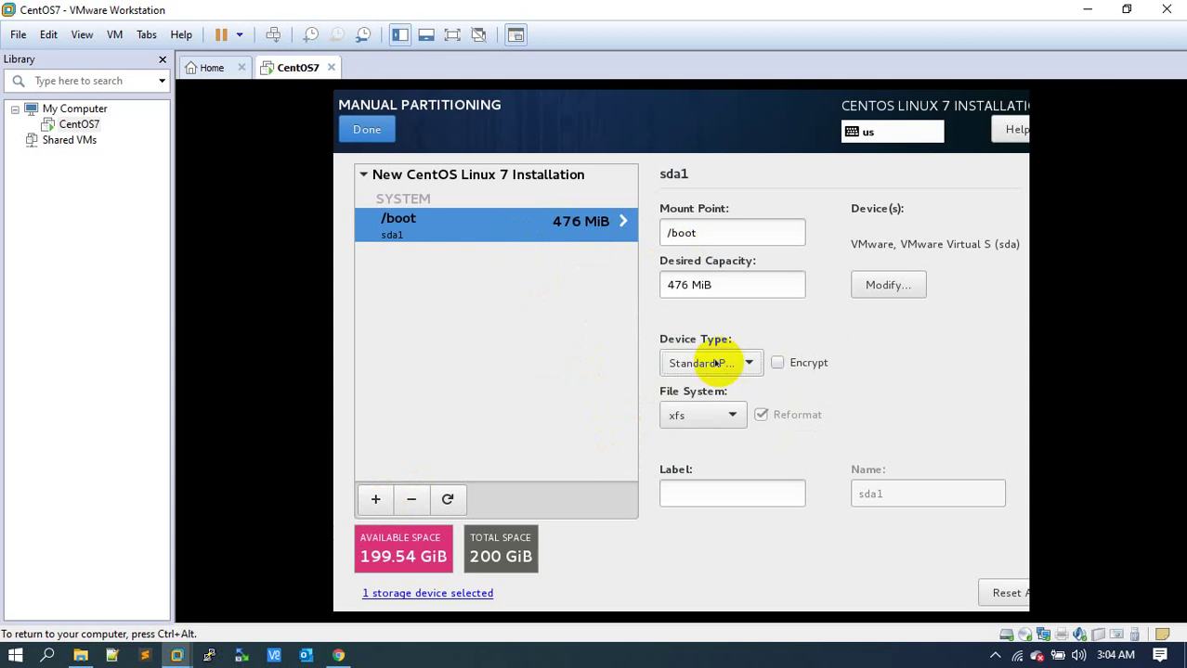
left_click(716, 420)
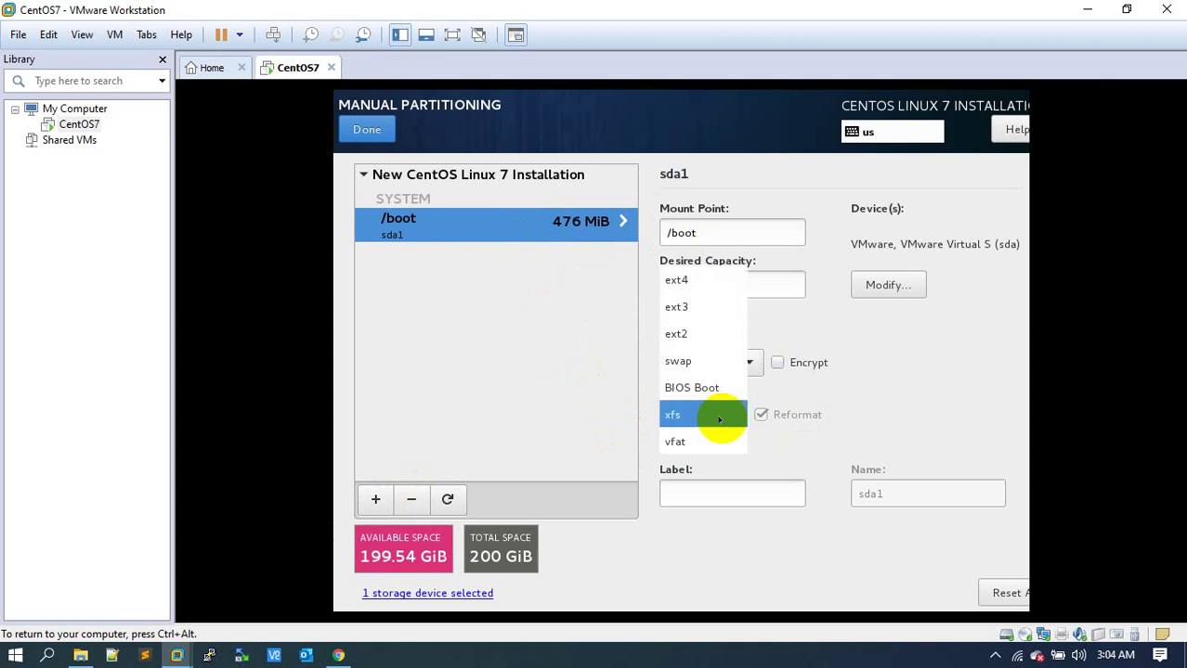
left_click(711, 284)
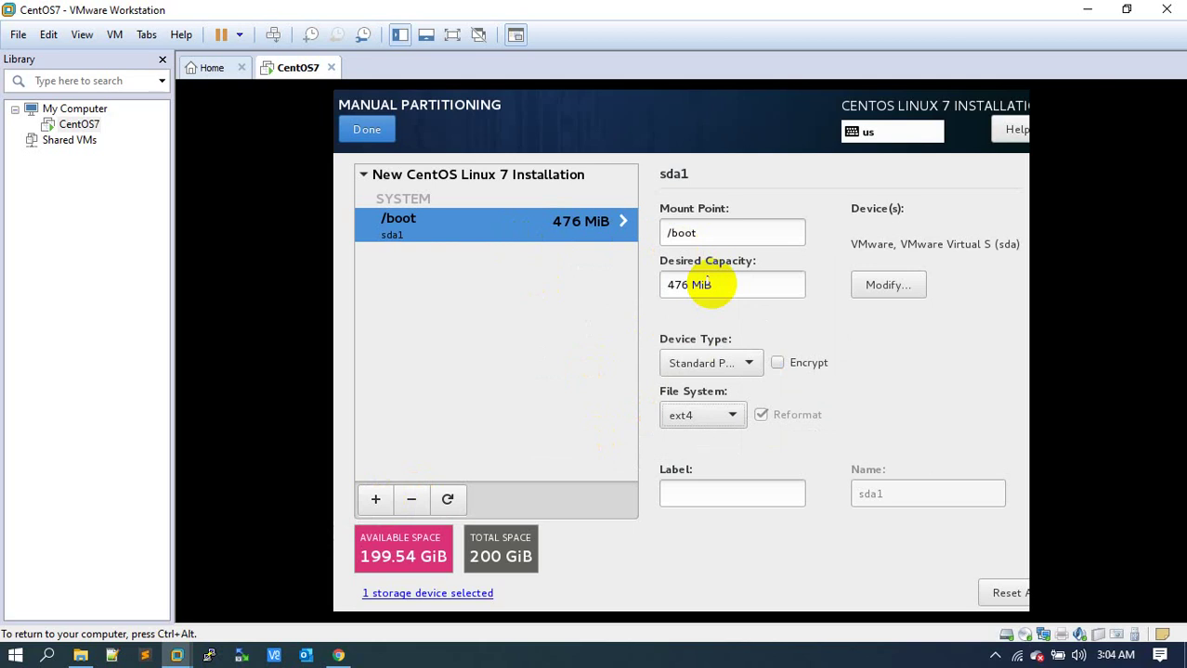
left_click(994, 655)
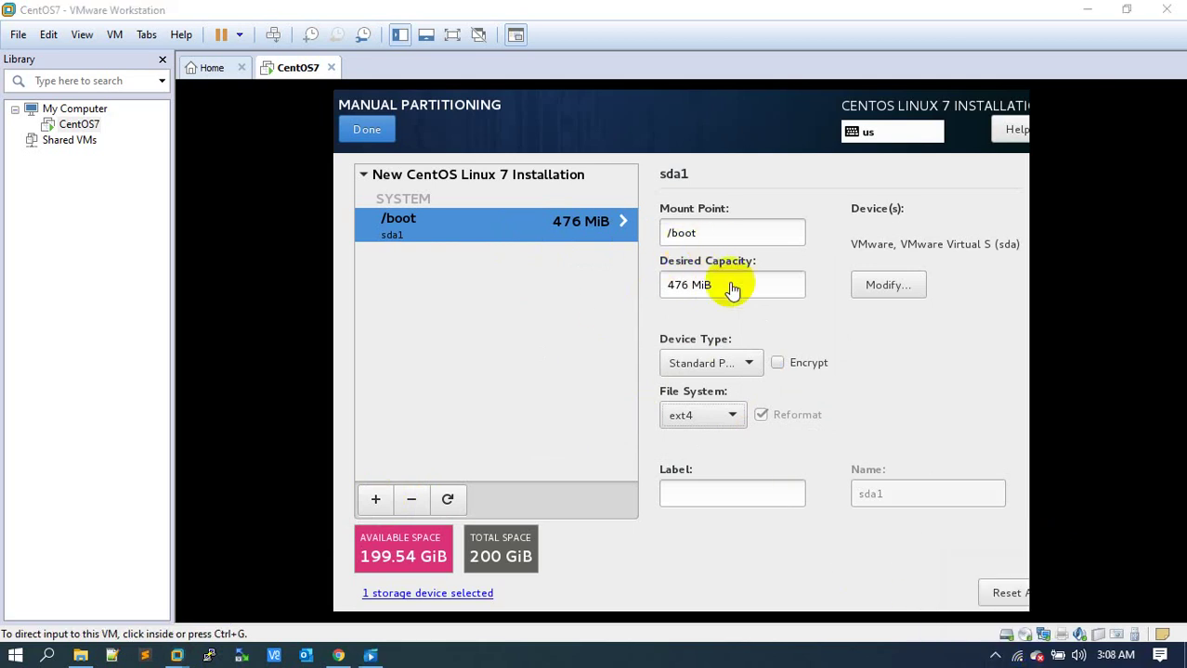
left_click(687, 415)
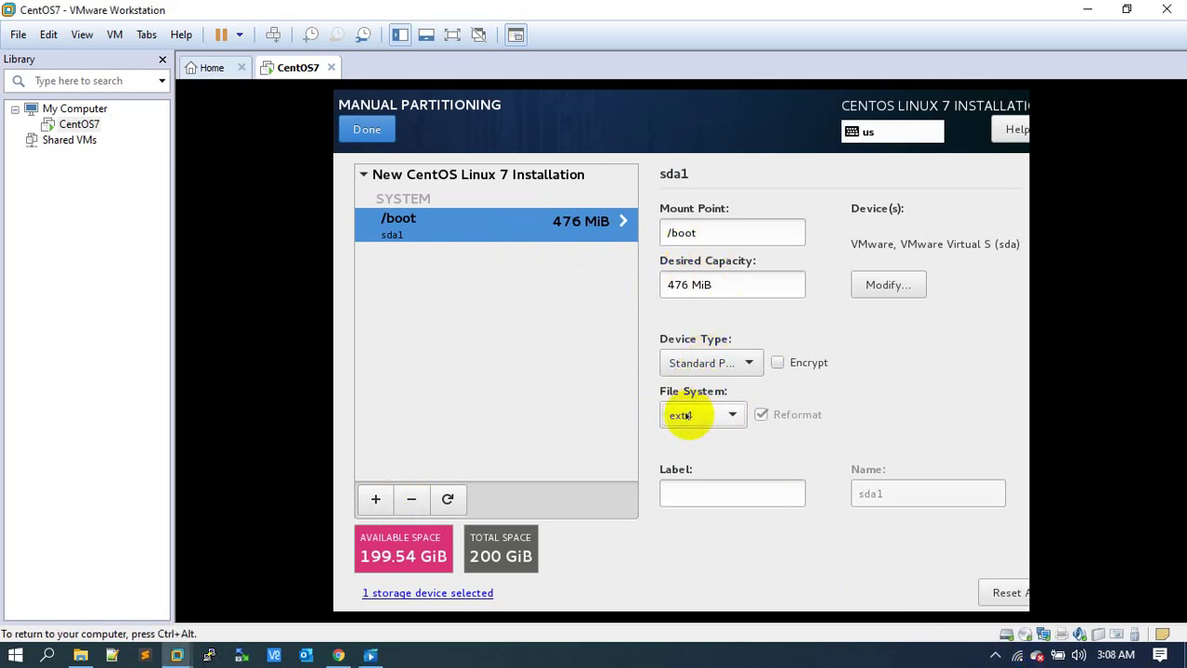
left_click(687, 416)
left_click(687, 415)
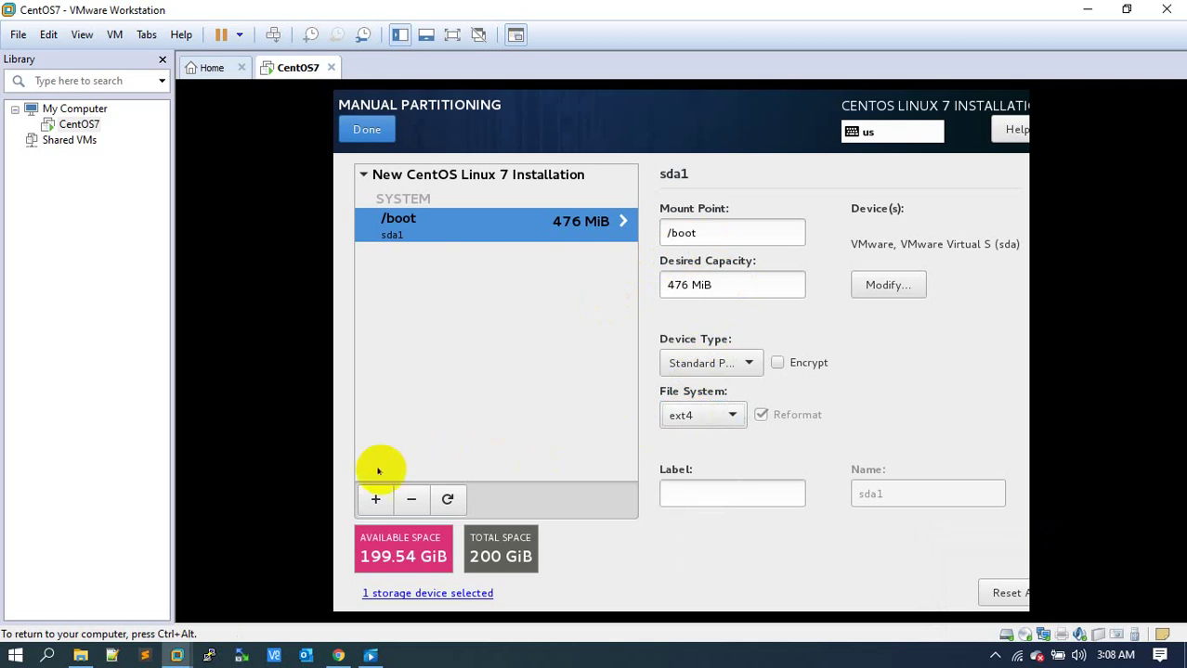
Add a 32 GiB swap mount point, leaving 167.54 GiB free.
left_click(375, 500)
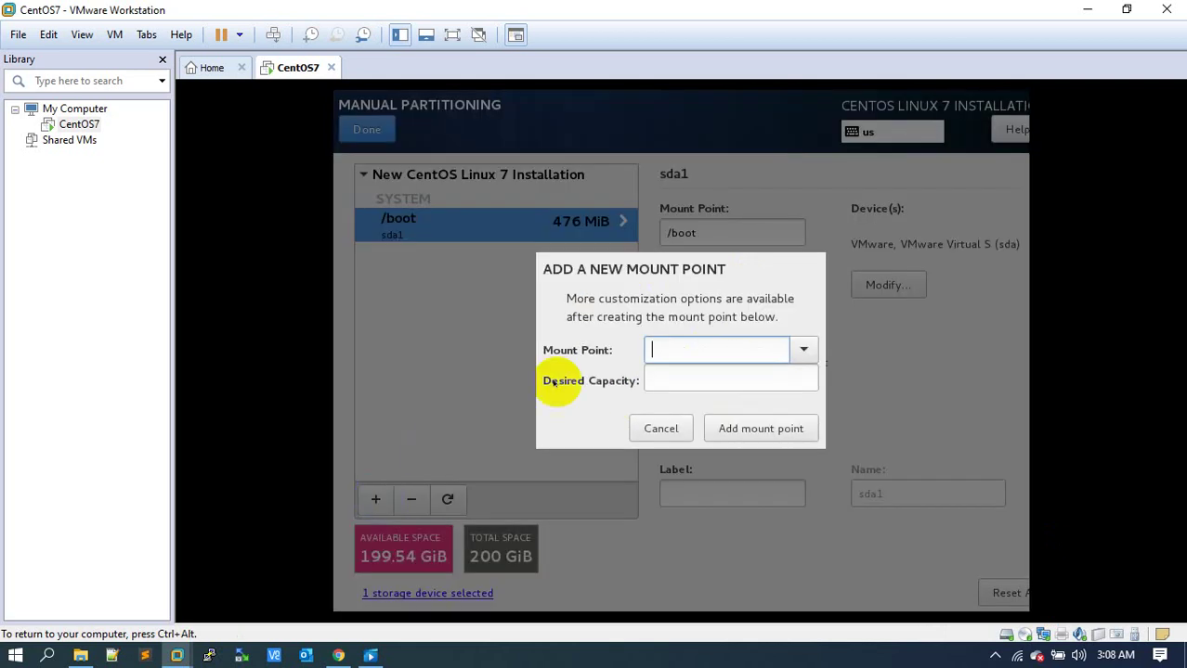
left_click(795, 350)
left_click(666, 459)
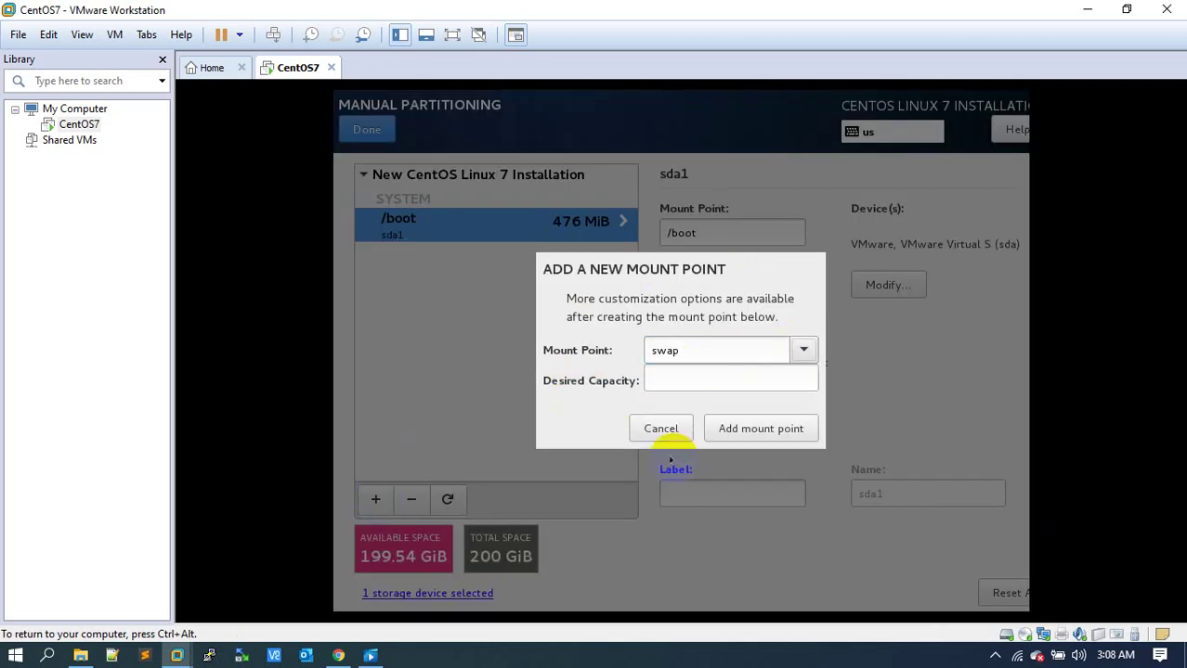
left_click(712, 375)
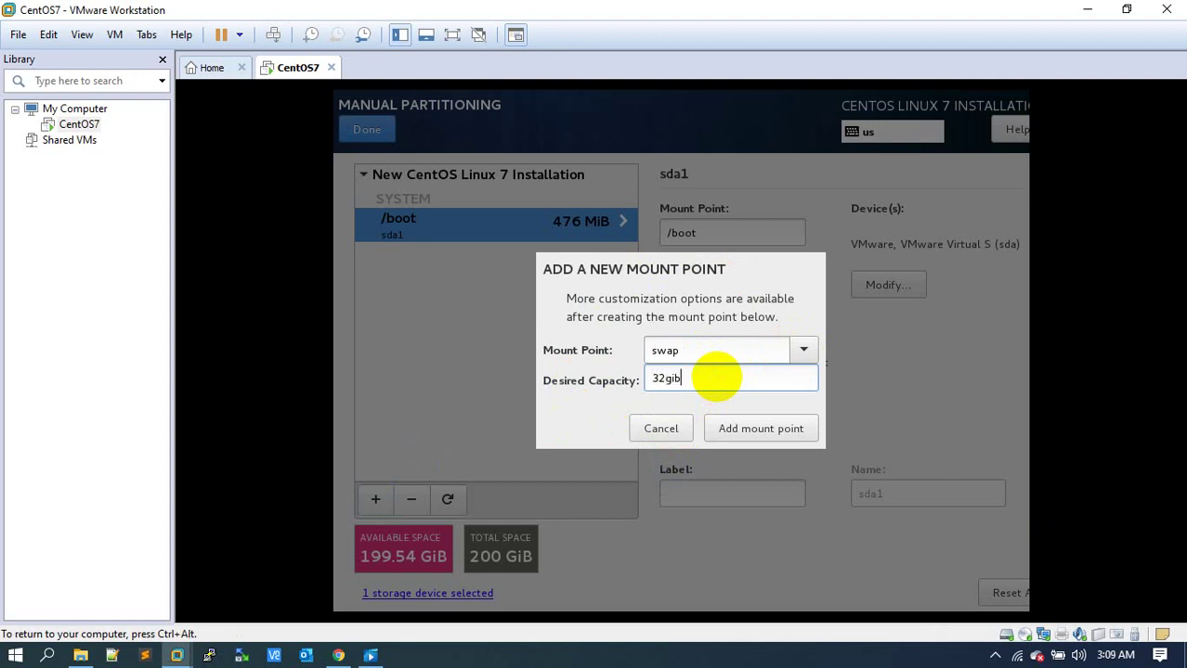
left_click(730, 430)
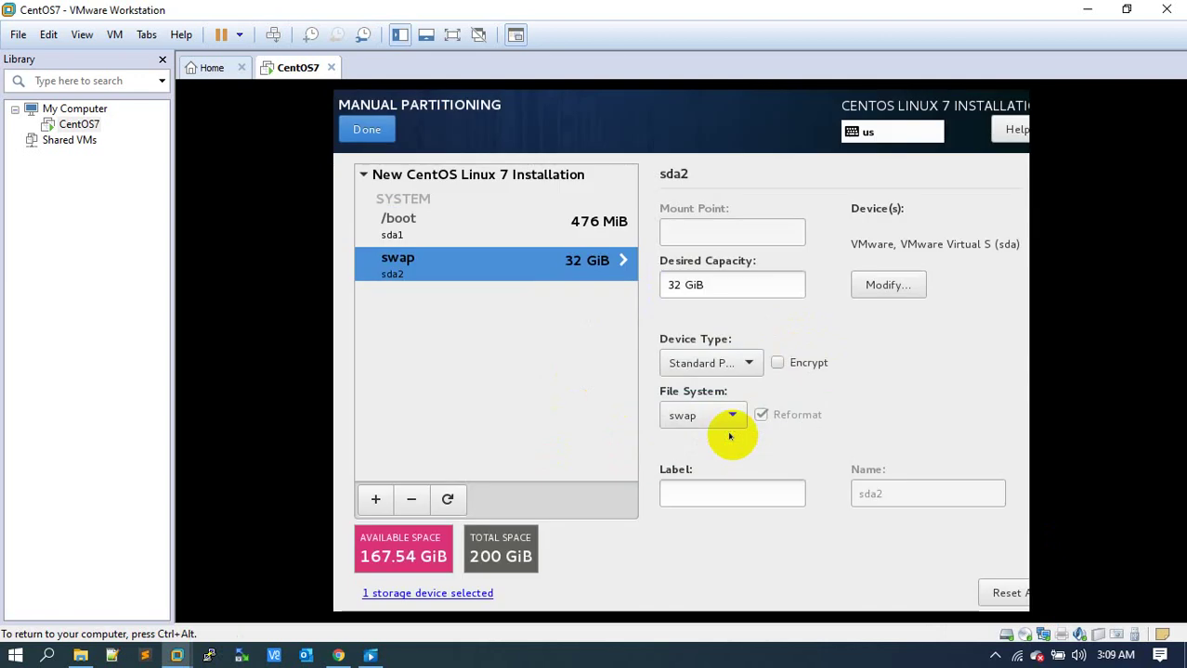
left_click(376, 498)
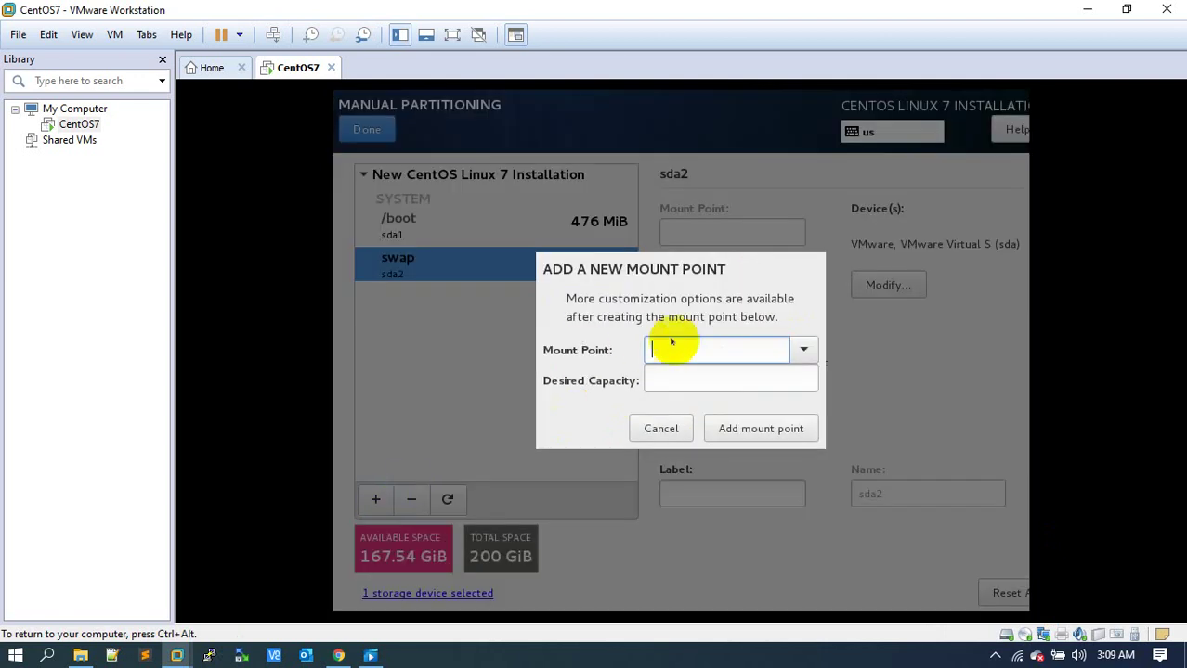
Add the / mount point using remaining space, review all three partitions, and finish partitioning.
left_click(804, 351)
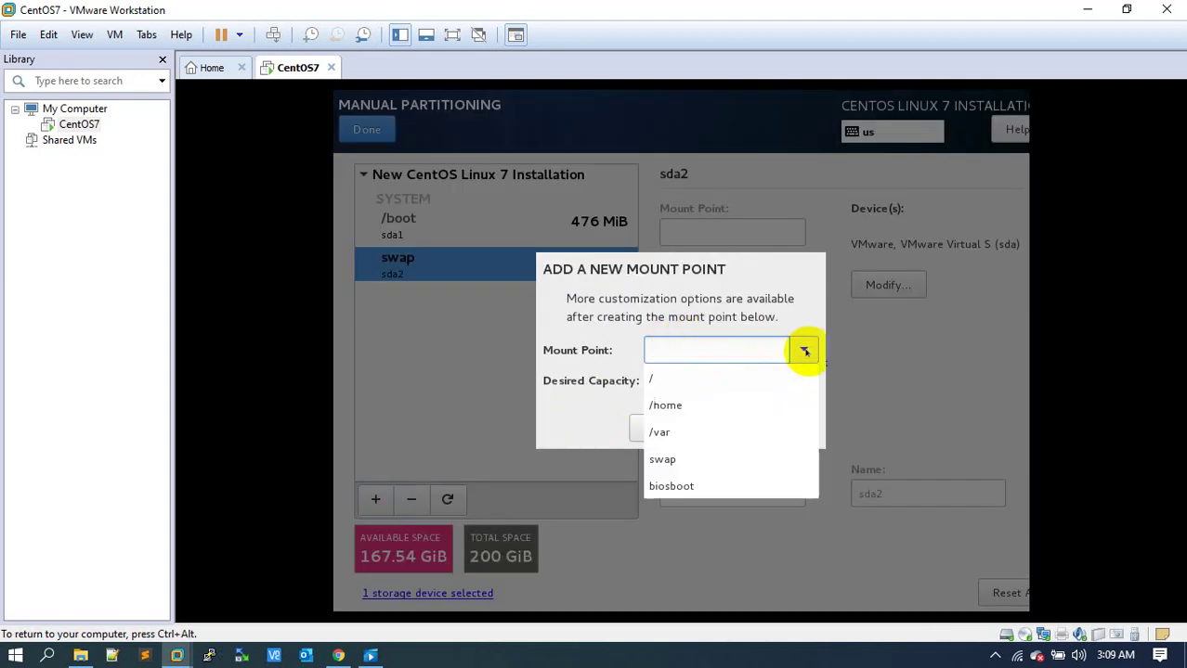
left_click(763, 381)
left_click(732, 431)
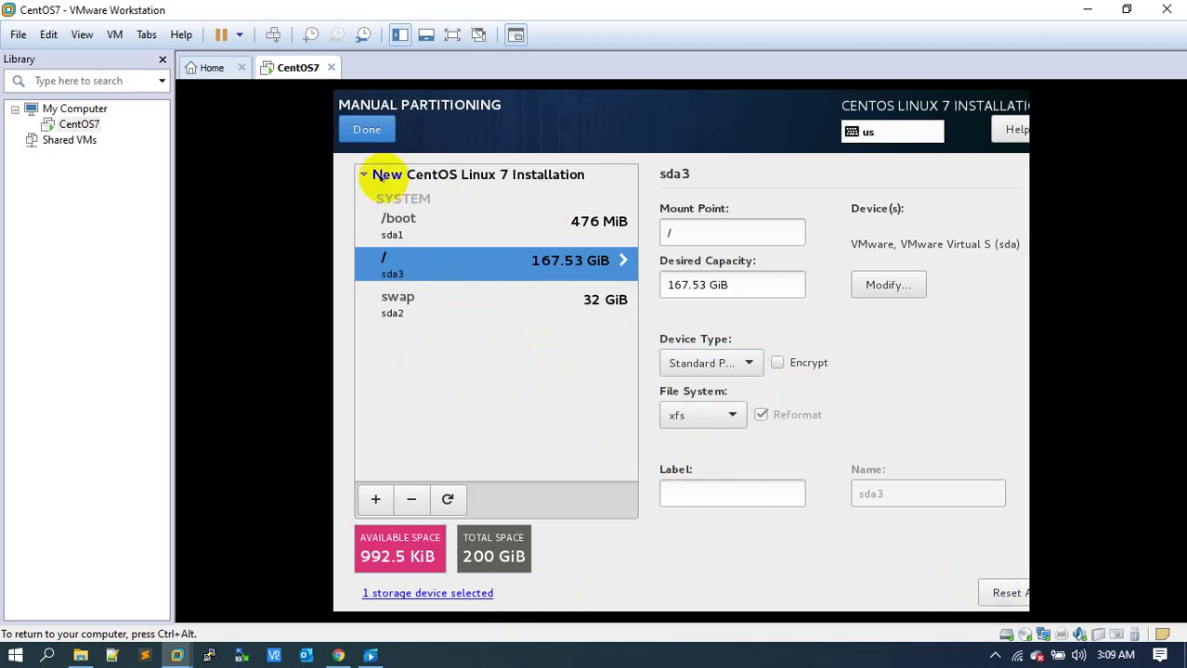
left_click(415, 238)
left_click(409, 267)
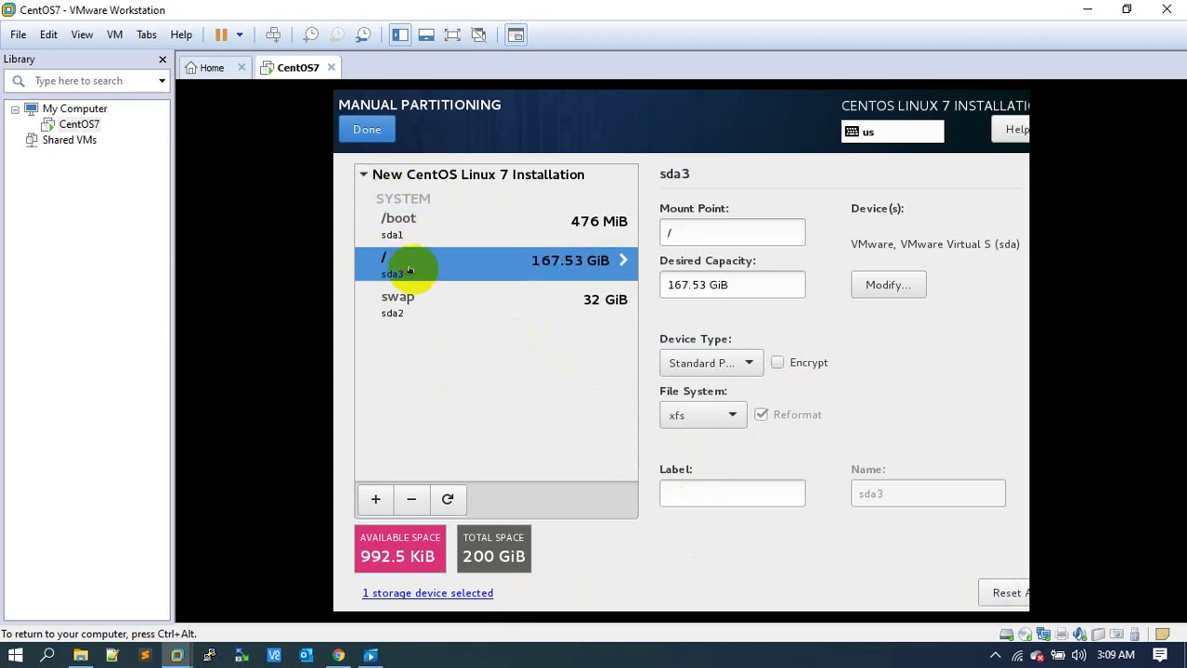
left_click(404, 299)
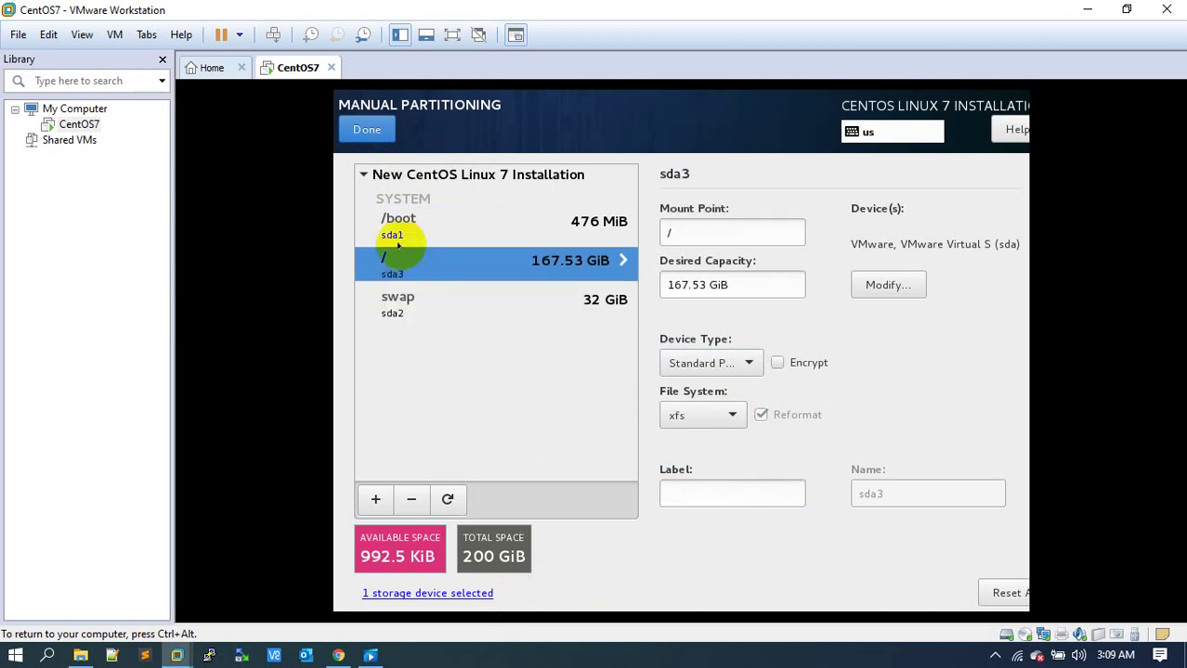
left_click(366, 129)
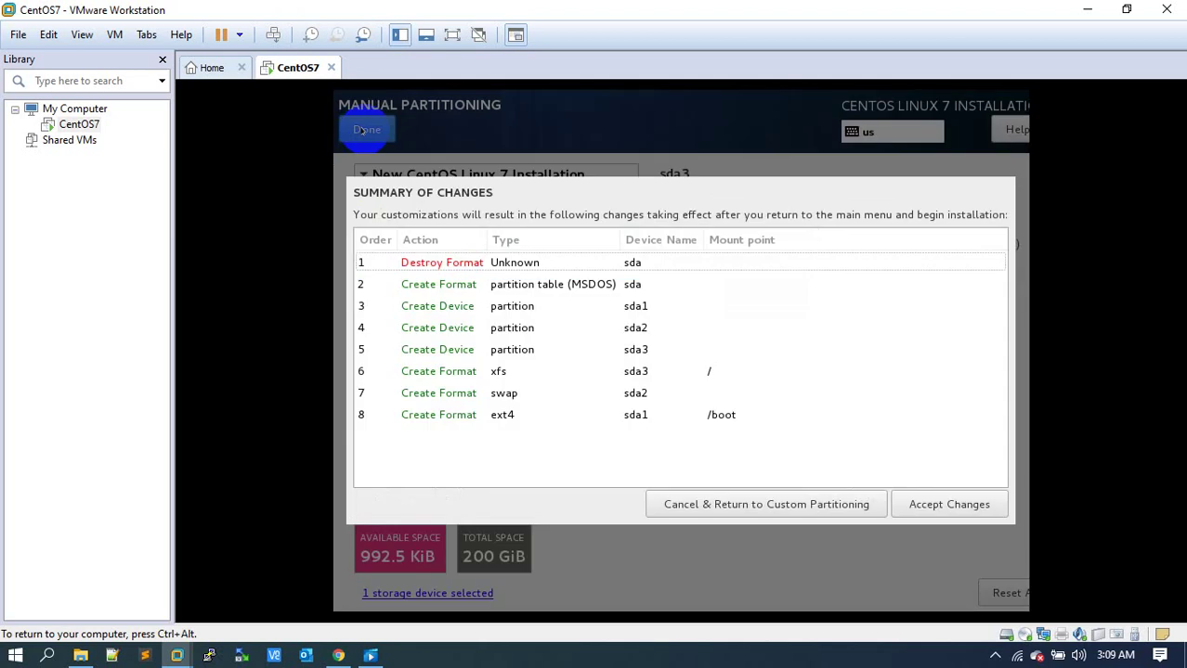
Accept the partition changes and reopen Installation Destination, now showing 992.5 KiB free.
left_click(939, 502)
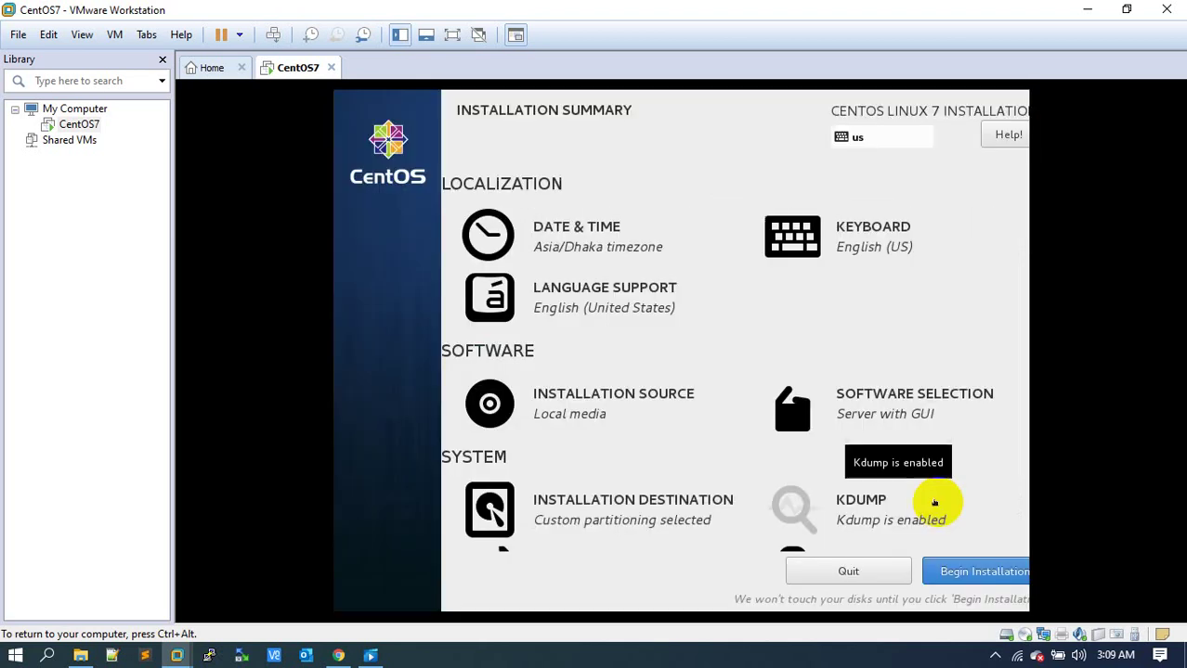
left_click(587, 416)
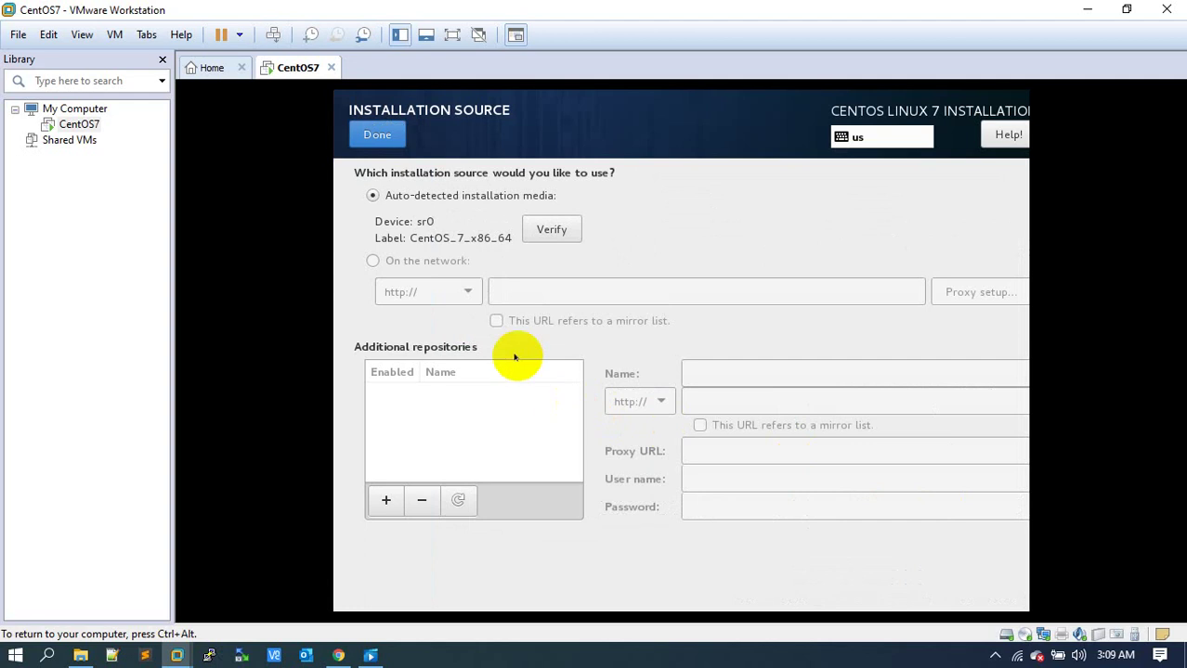
left_click(377, 135)
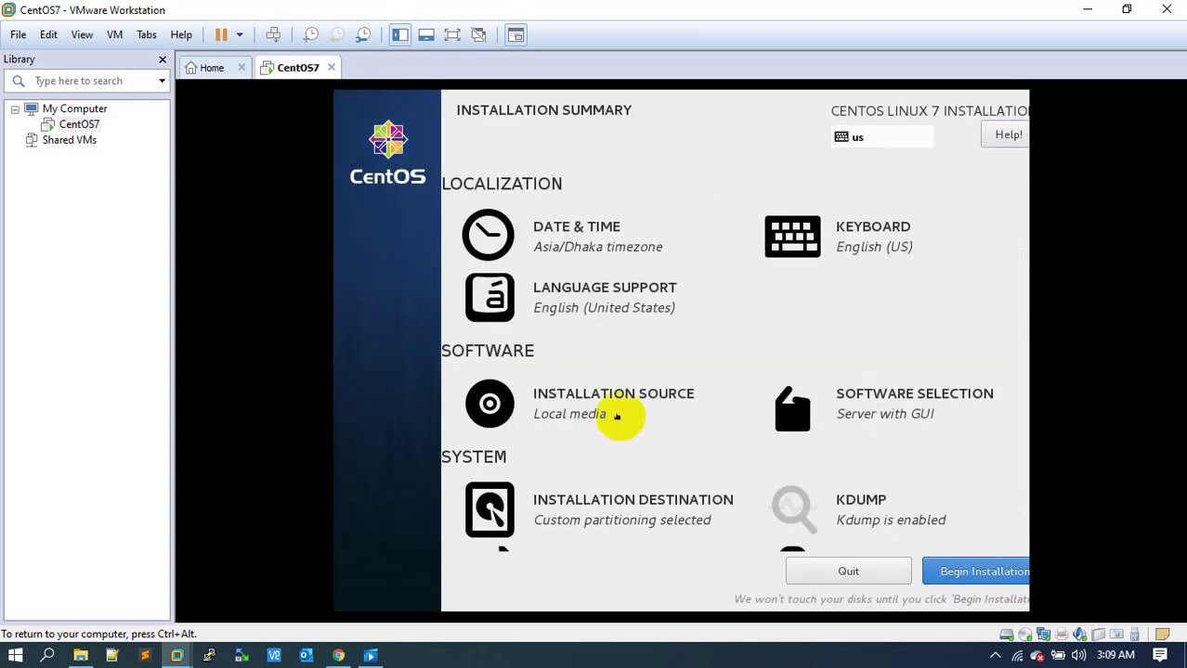
left_click(615, 506)
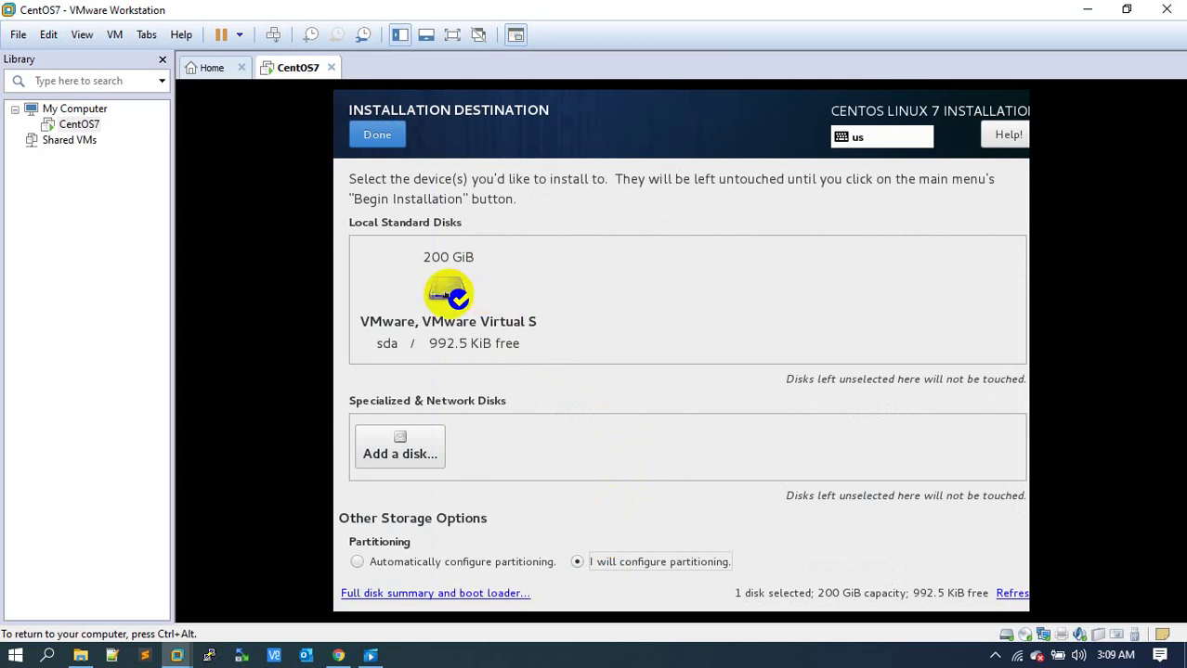
Reselect the 200 GiB disk and pass through the unchanged manual layout to the Summary of Changes.
left_click(441, 290)
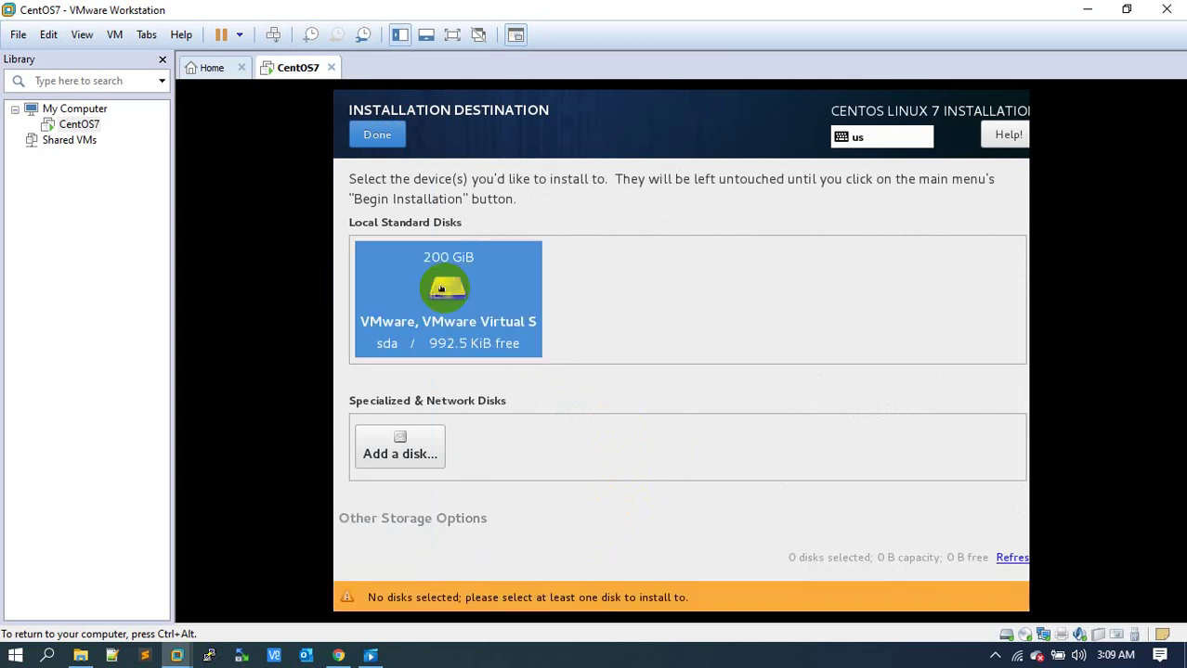
left_click(371, 134)
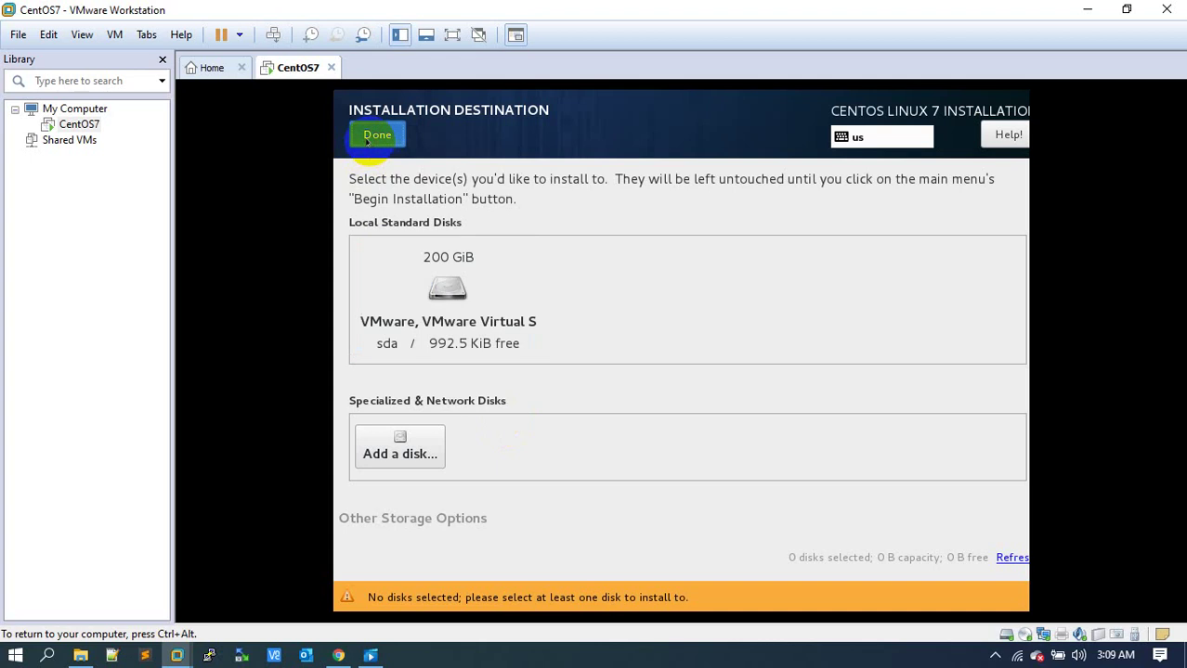
left_click(560, 500)
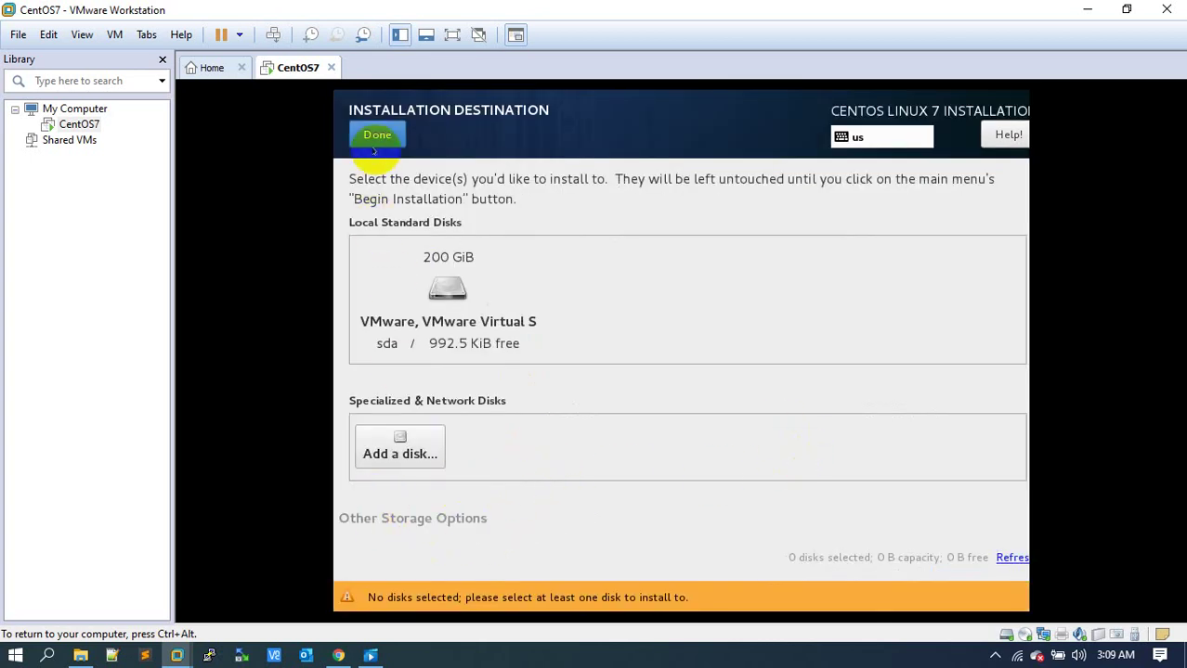
left_click(460, 293)
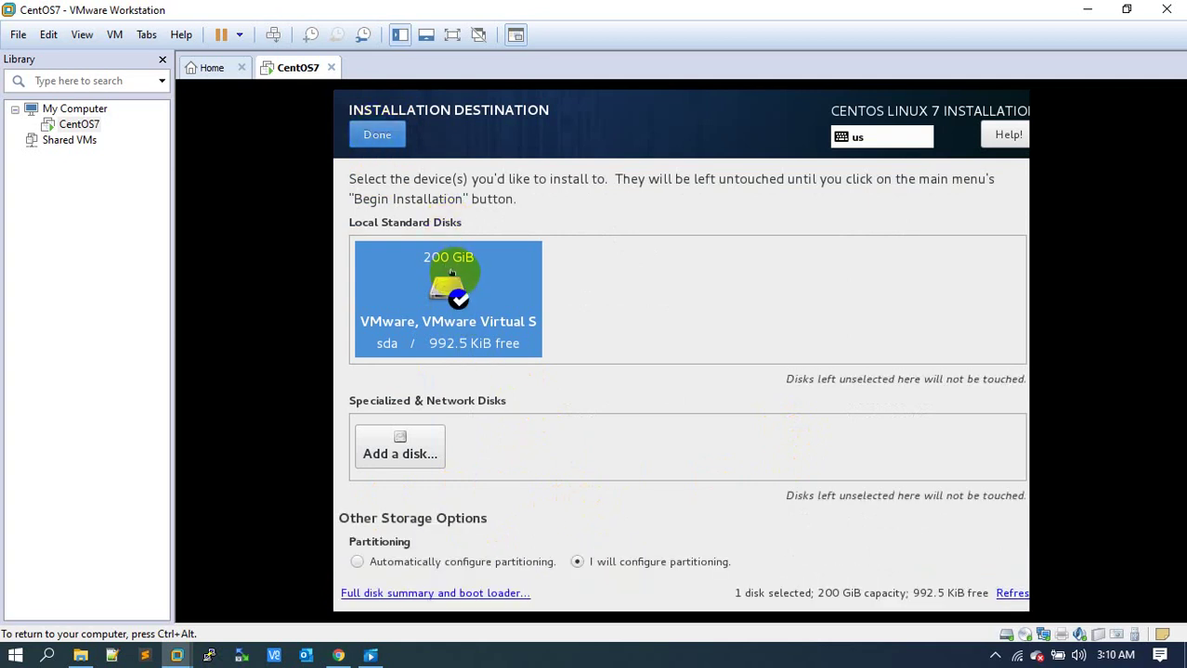
left_click(375, 134)
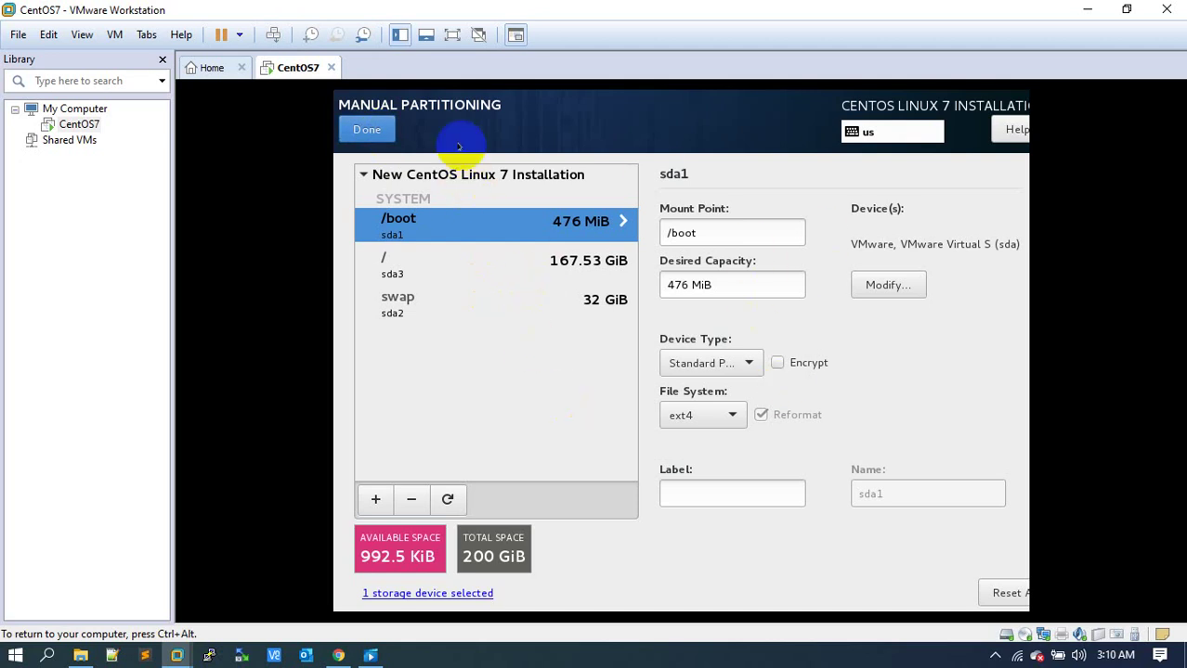
left_click(358, 129)
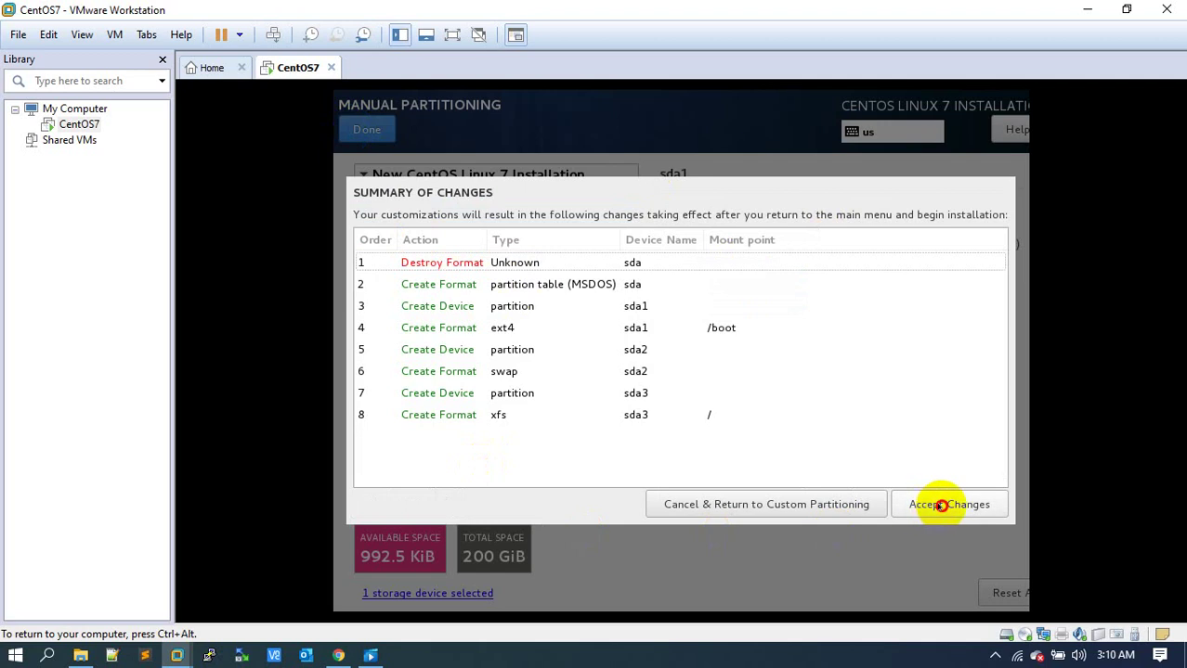
Accept the partitioning changes and hide the Library side panel.
left_click(943, 503)
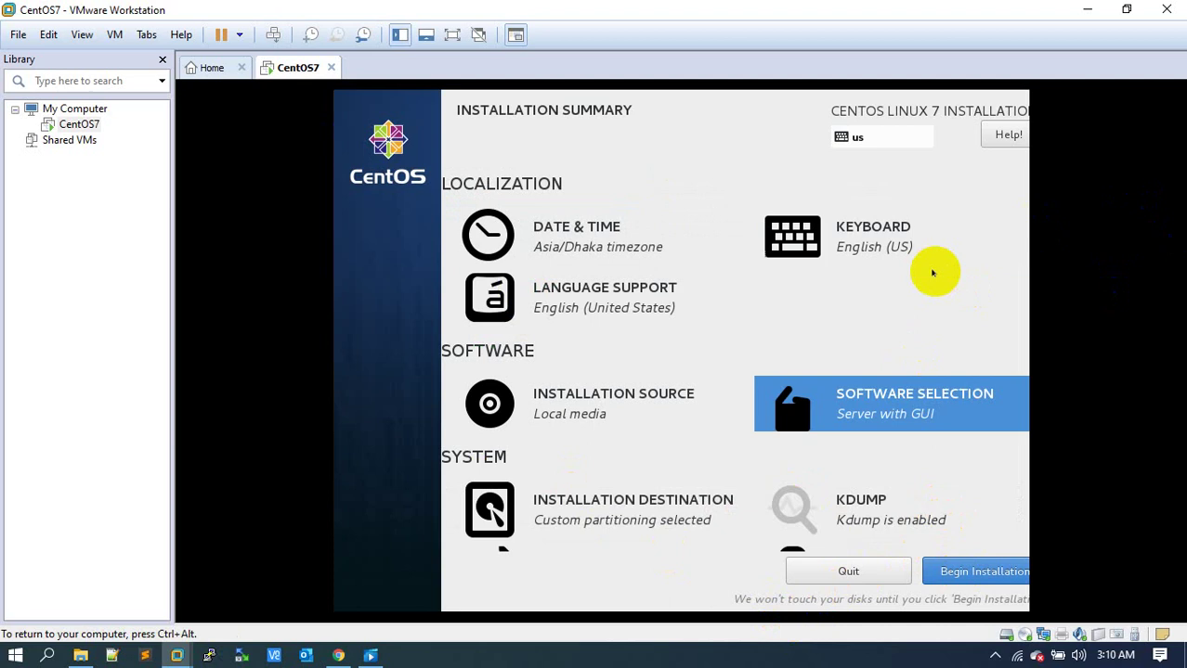
key("Tab")
key("Tab")
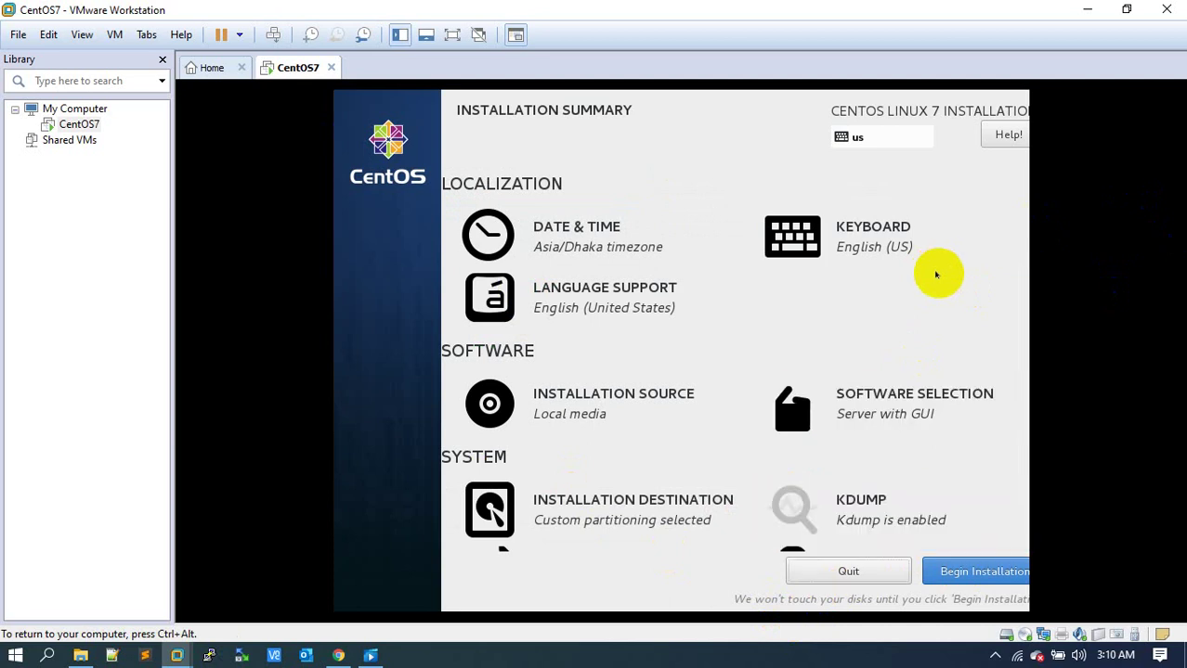
left_click(400, 35)
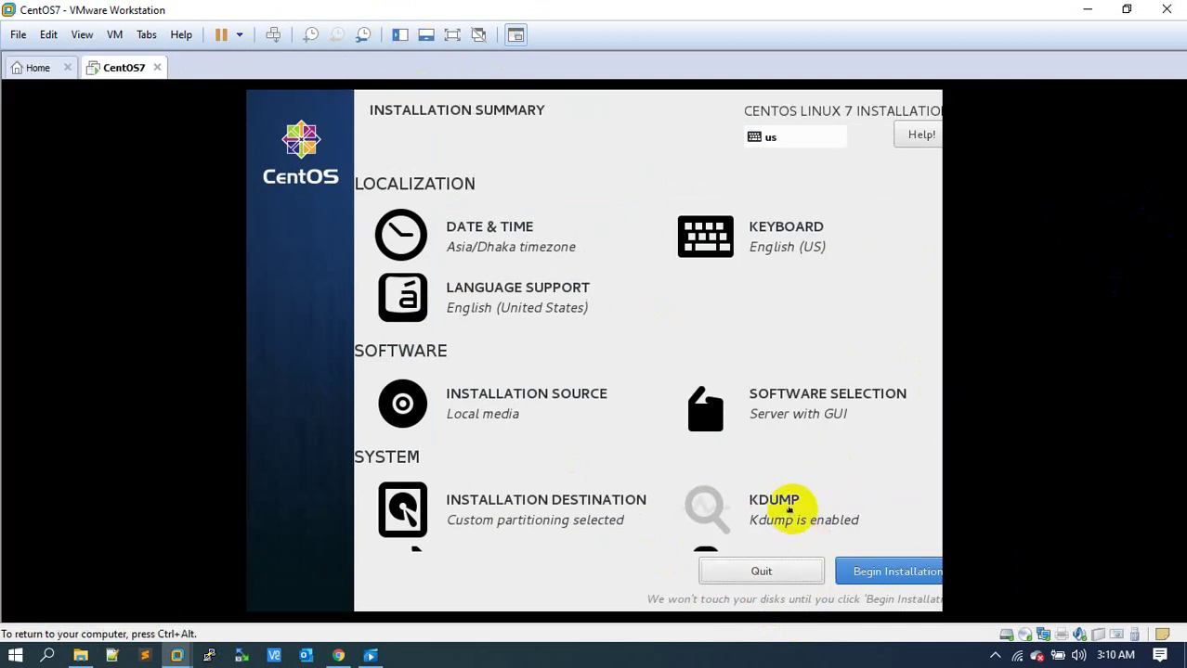
Review Security Policy and Kdump, leaving Kdump enabled.
left_click(758, 550)
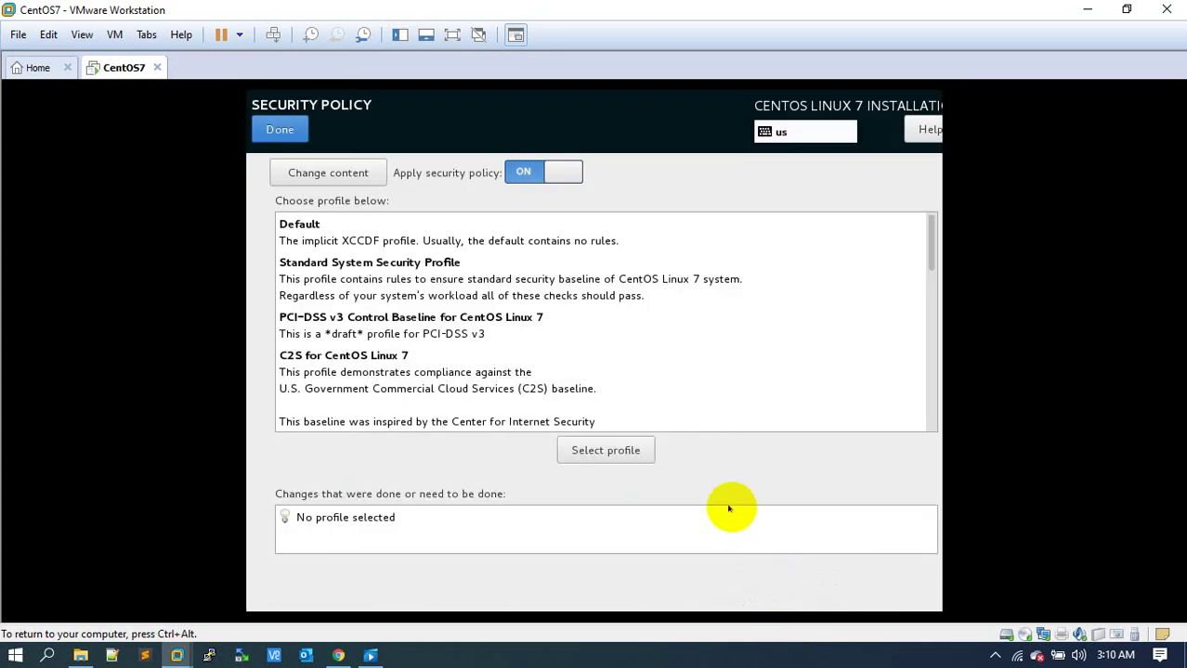
left_click(270, 130)
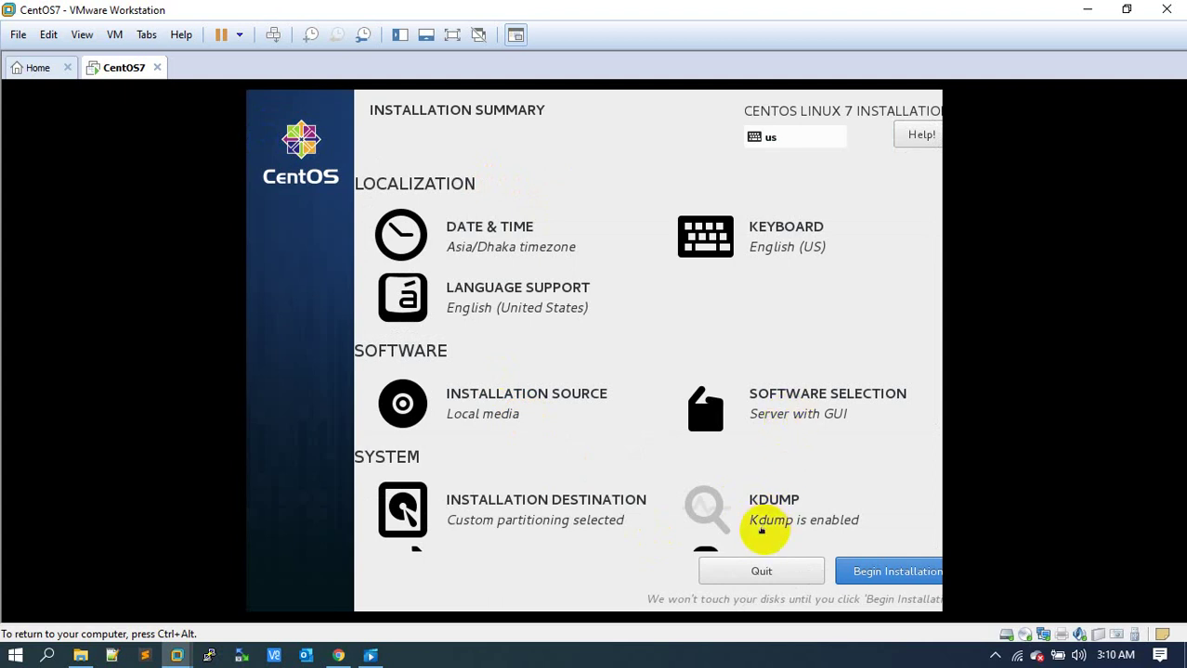
left_click(761, 525)
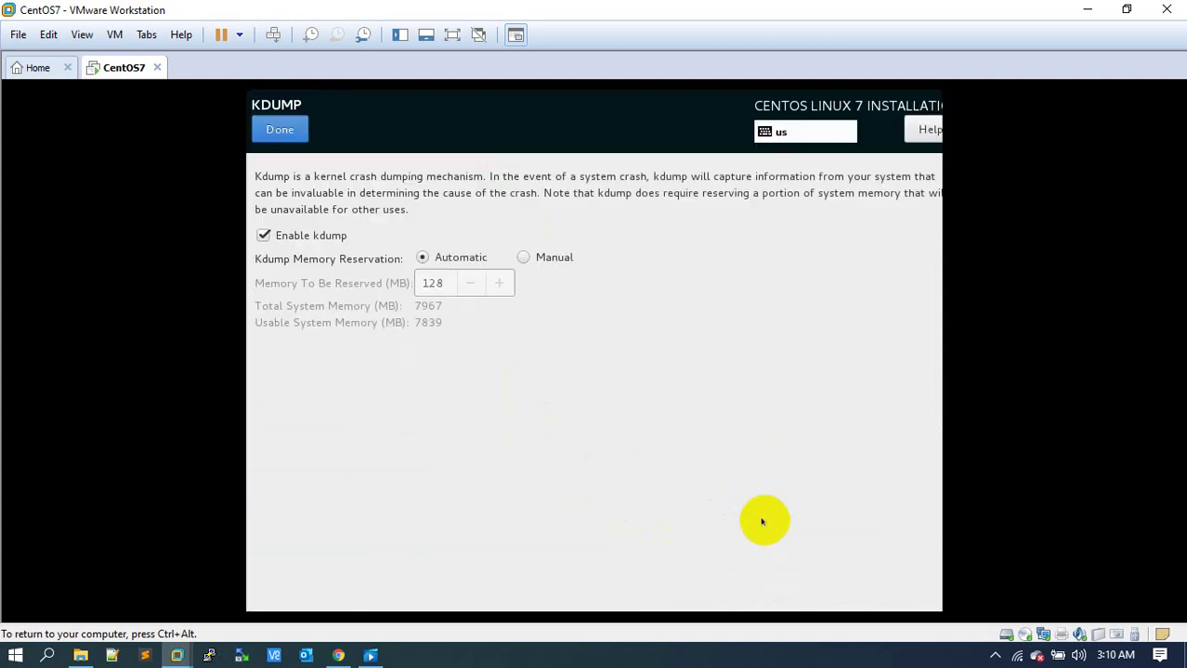
left_click(275, 130)
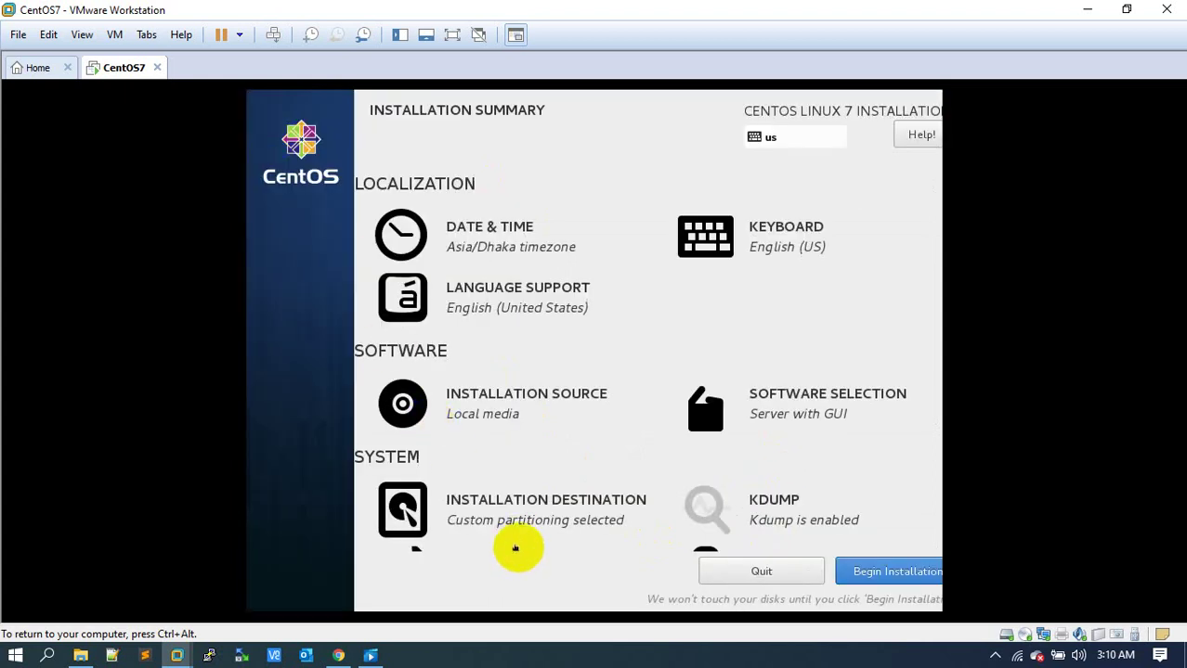
left_click(515, 548)
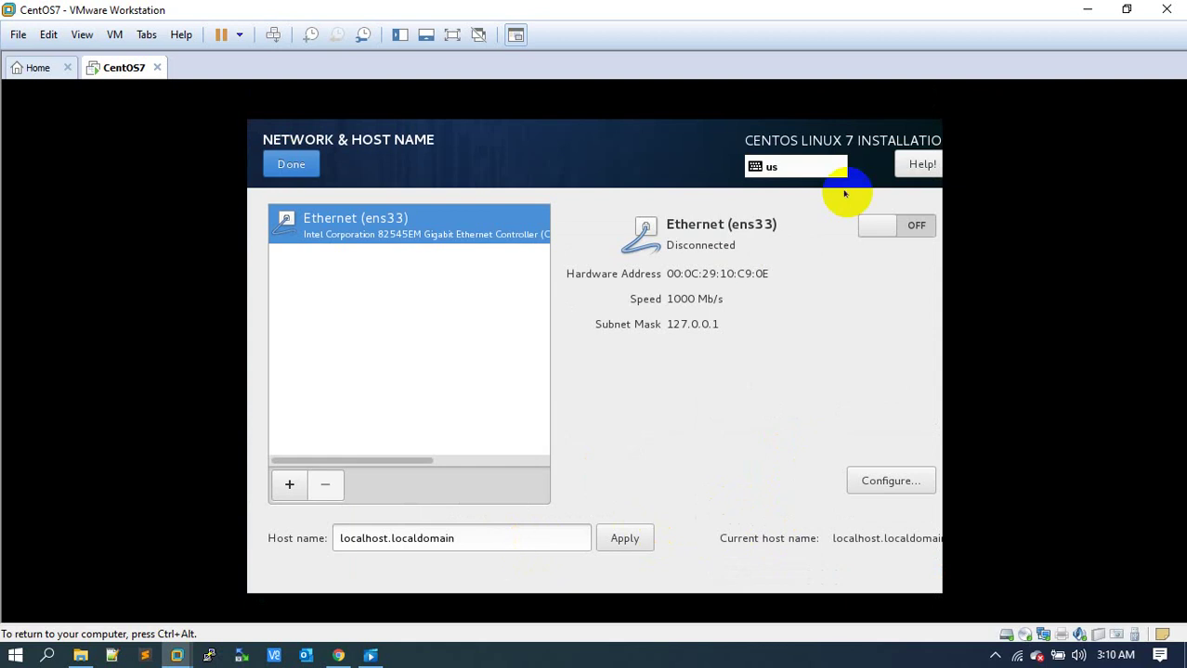
Turn on Ethernet ens33 with Automatic (DHCP) IPv4, save it, and begin the installation.
left_click(871, 225)
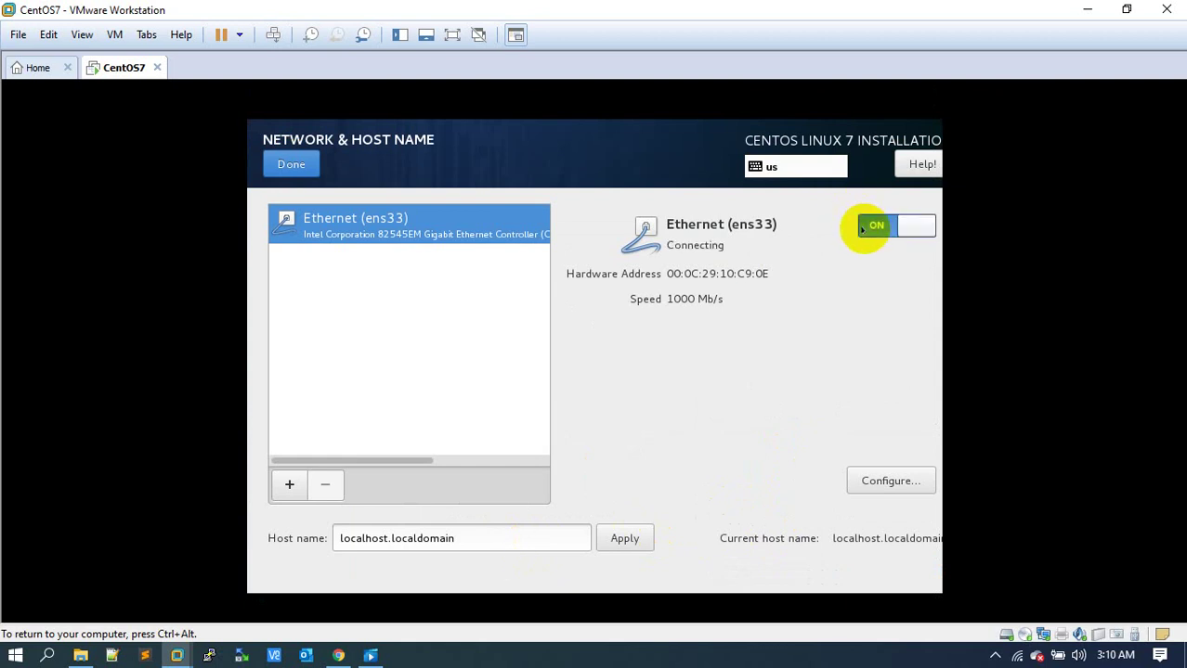
left_click(873, 479)
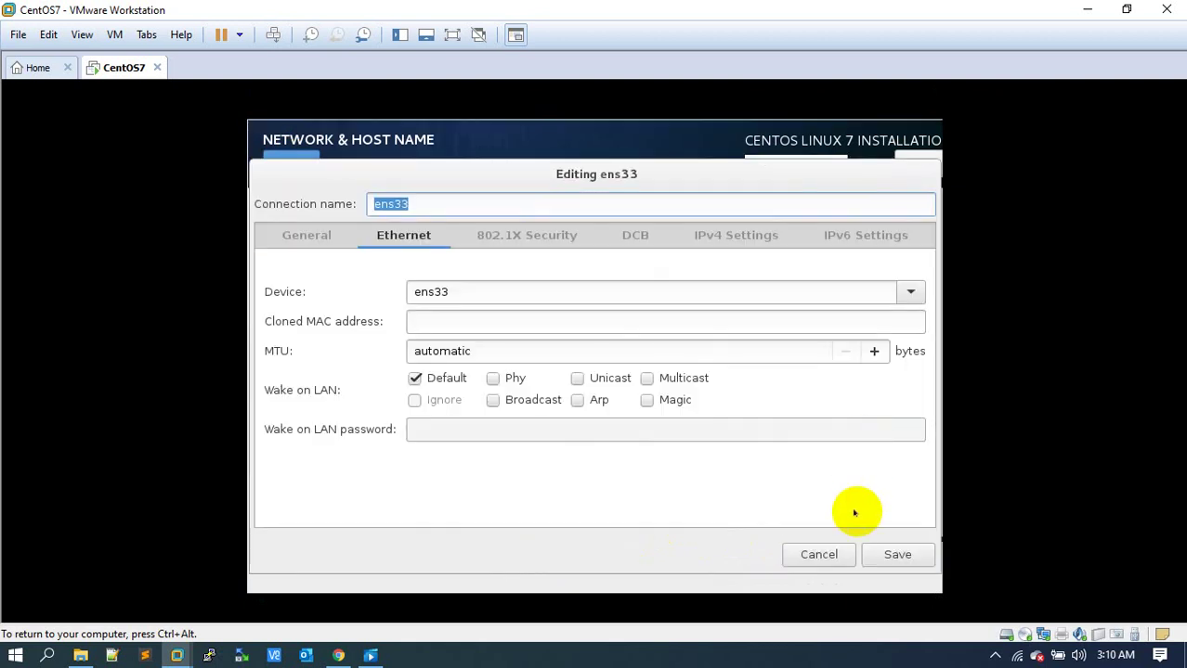
left_click(821, 554)
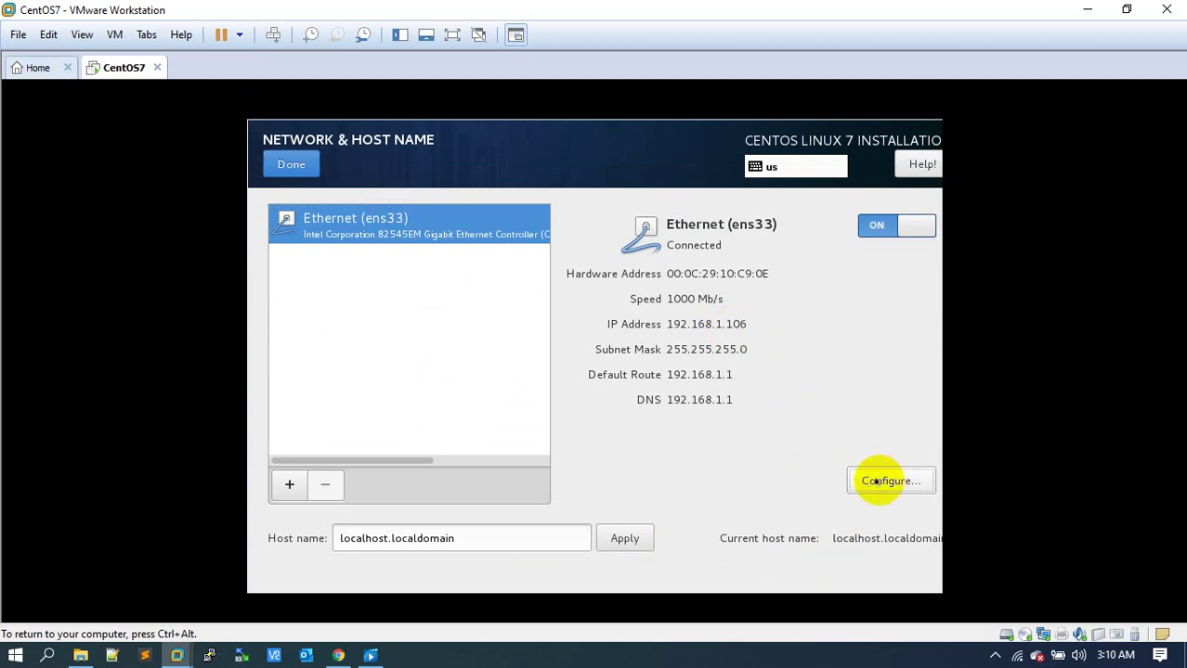
left_click(877, 481)
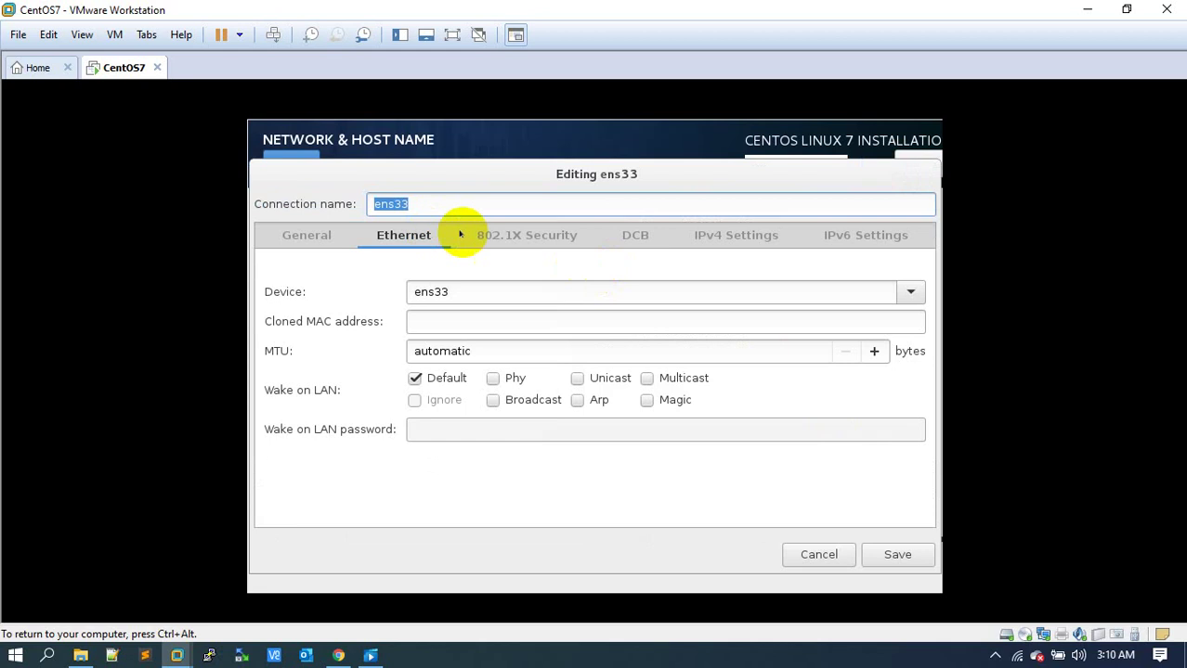
left_click(733, 234)
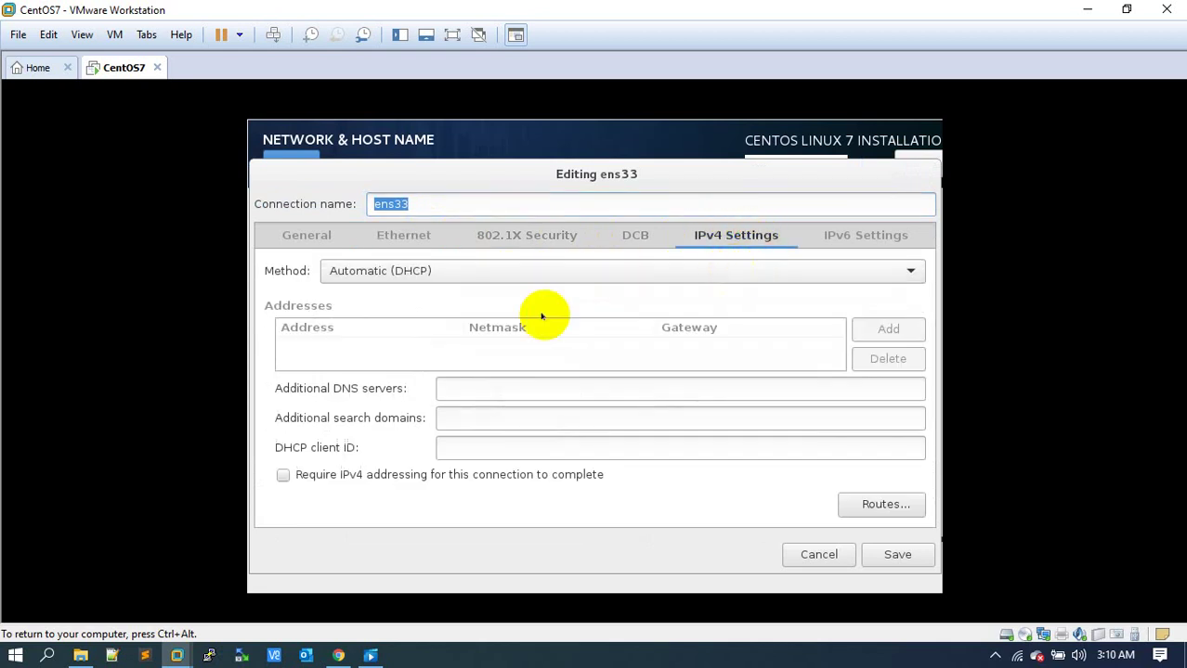
left_click(385, 271)
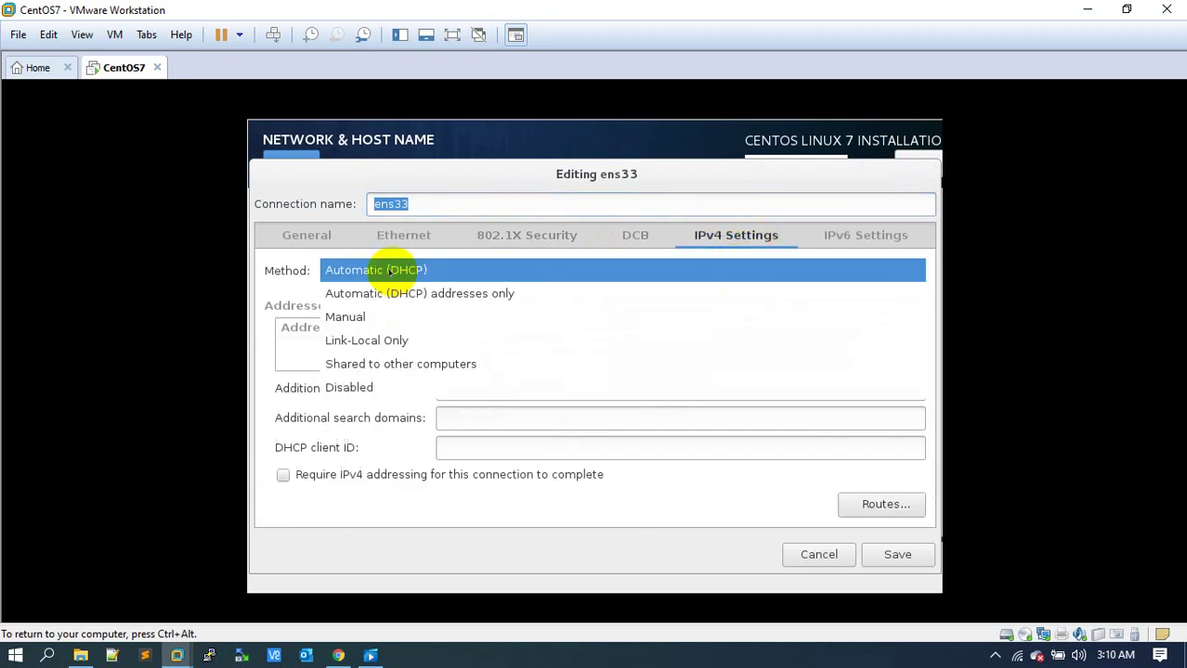
left_click(388, 271)
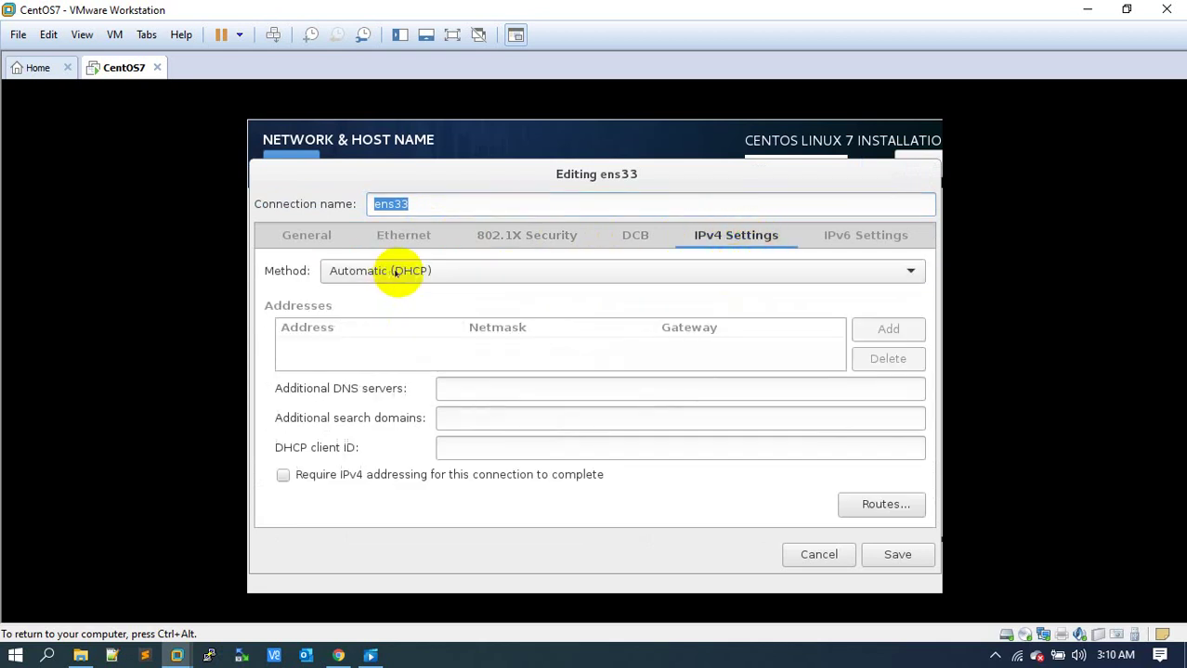
left_click(877, 558)
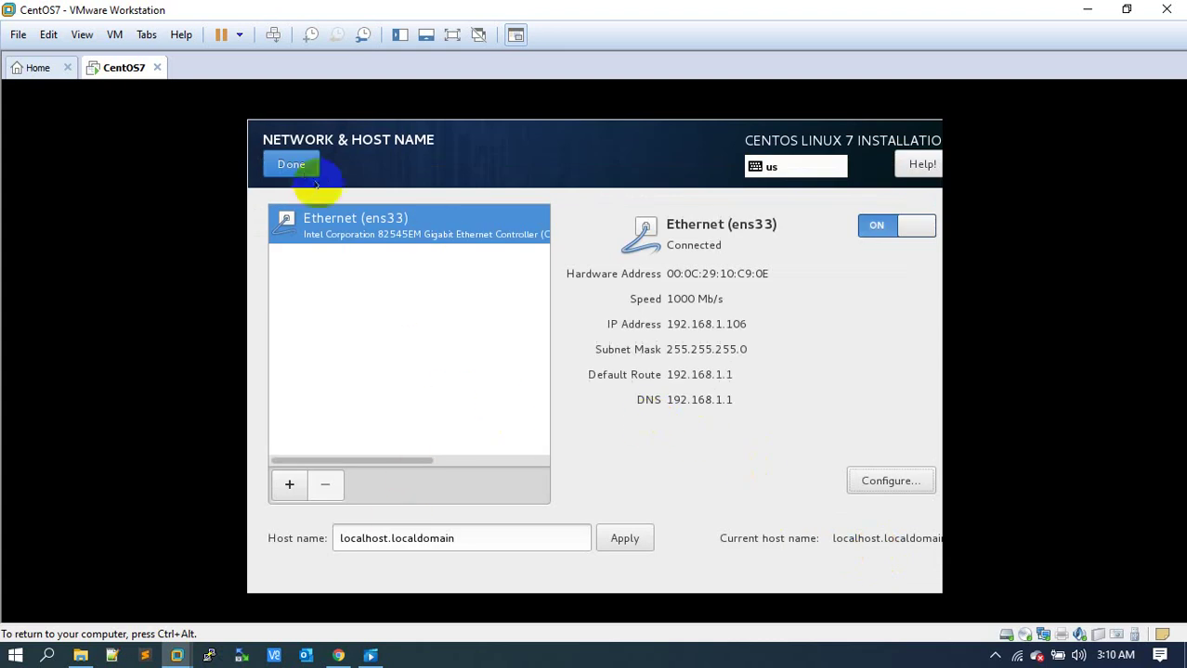
left_click(291, 166)
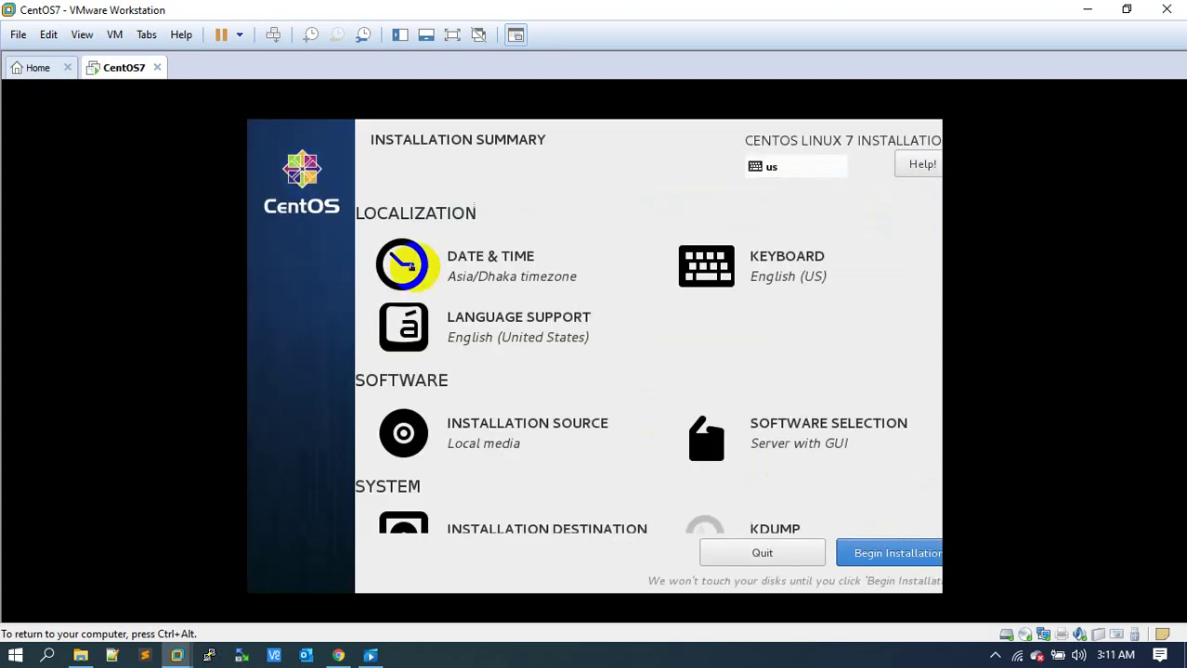
left_click(866, 554)
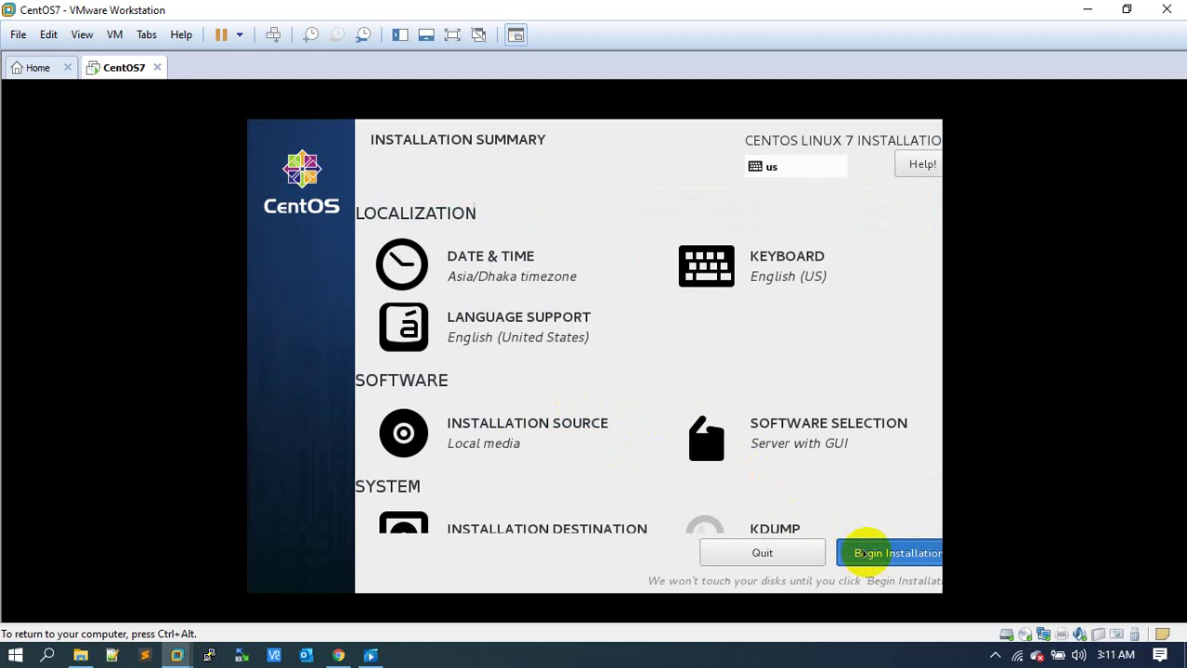
Set the root password, accepting the weak-password warning, then go to User Creation.
left_click(518, 273)
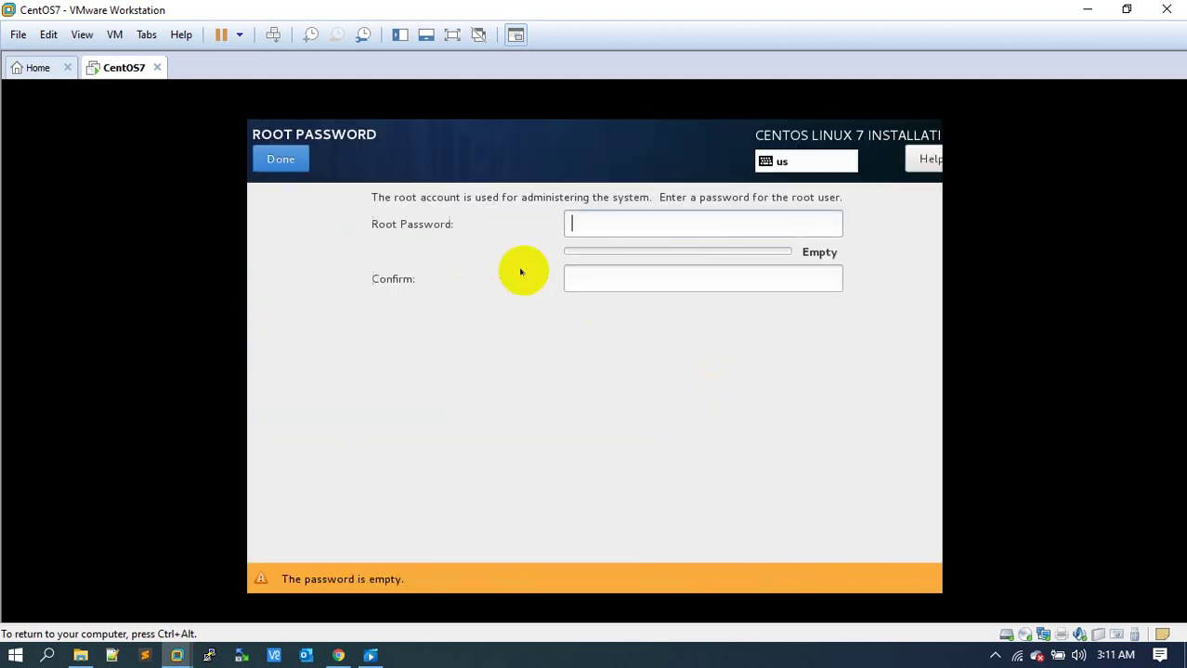
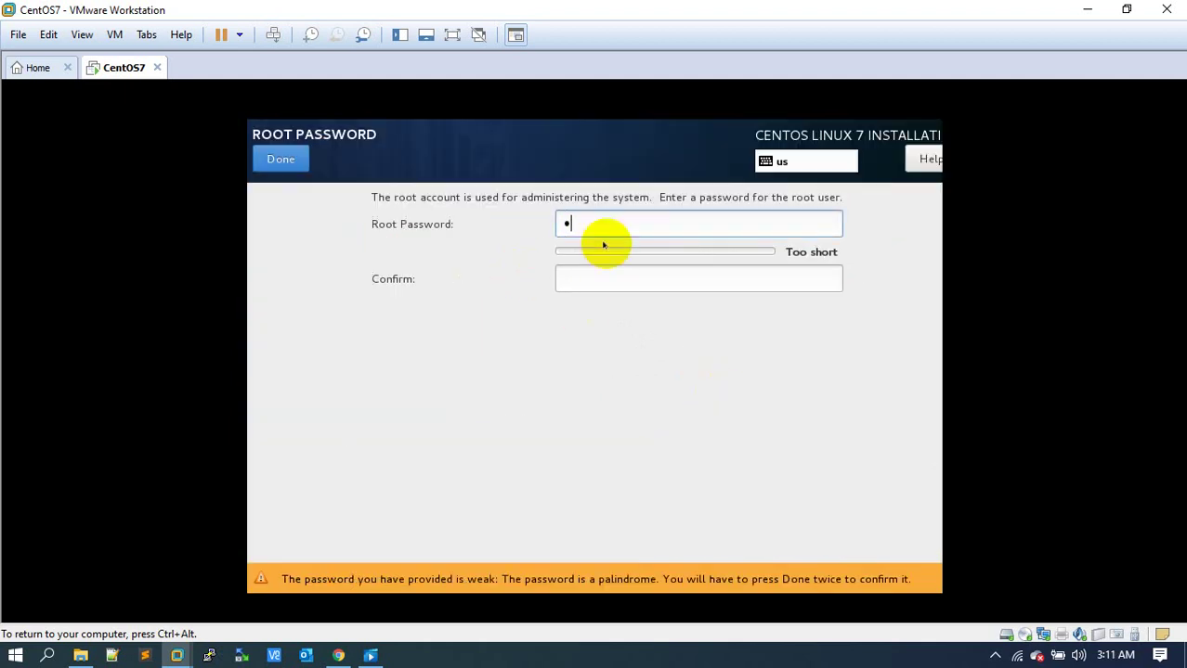
key("Tab")
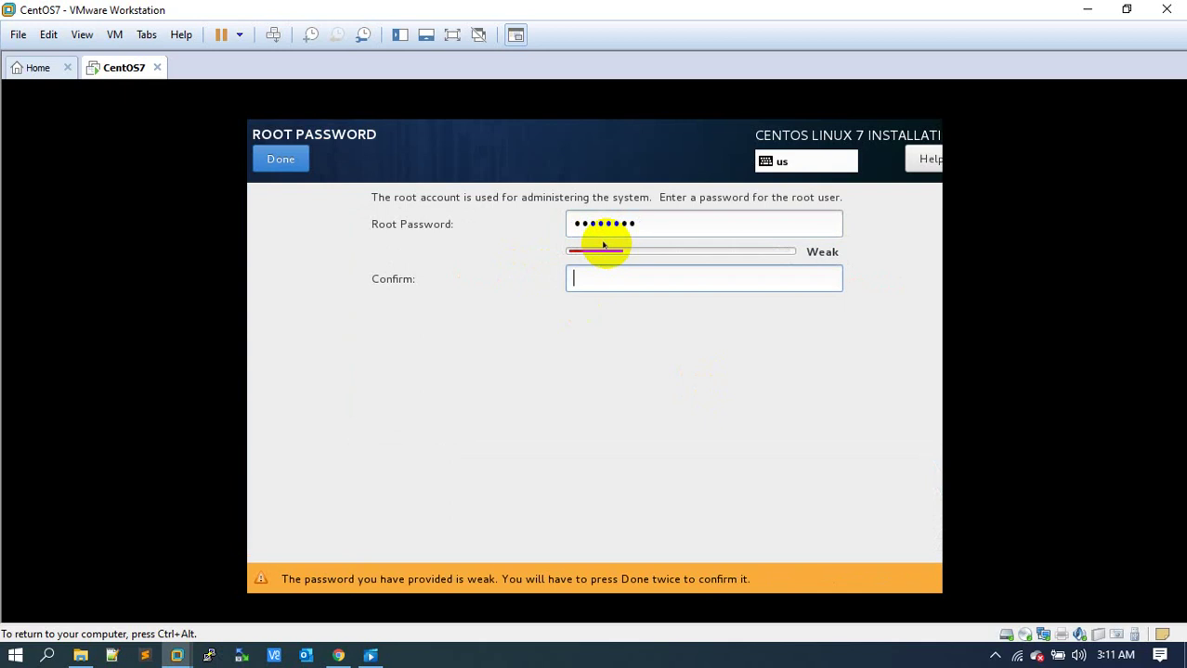
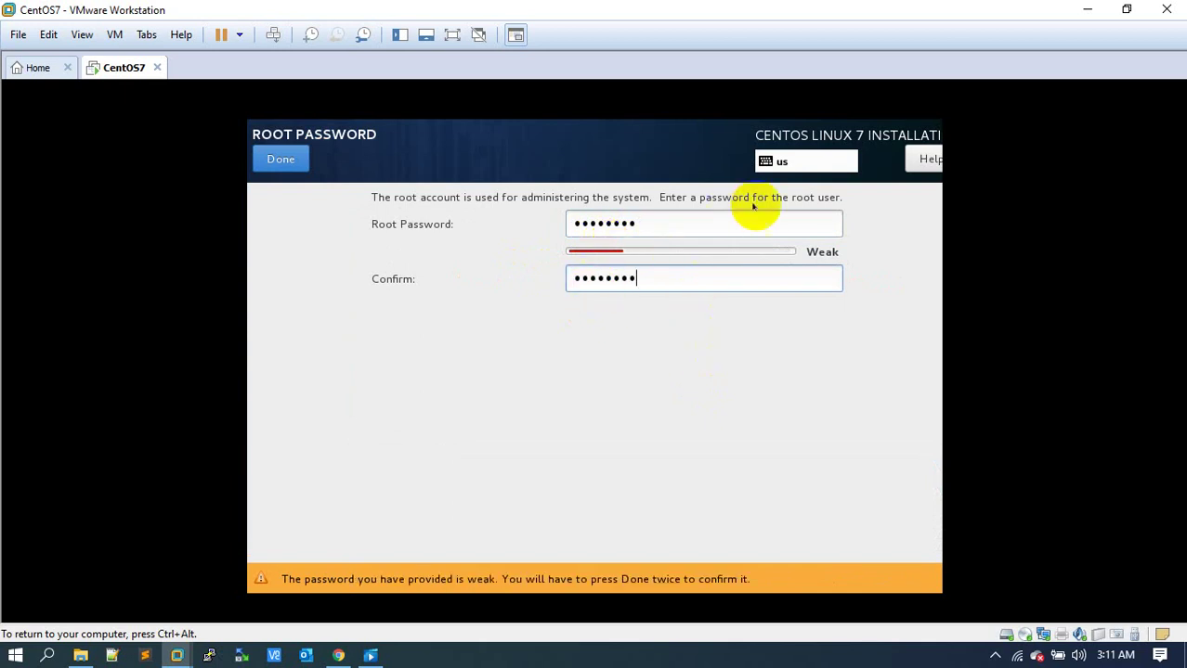
left_click(288, 158)
left_click(291, 156)
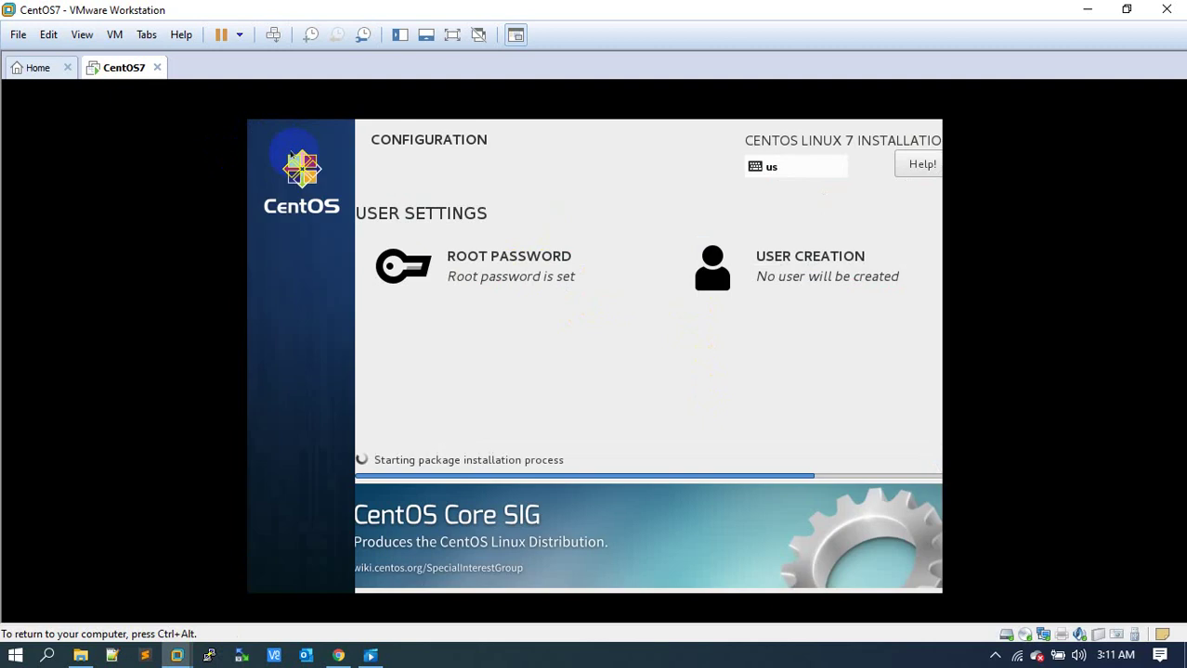
left_click(768, 280)
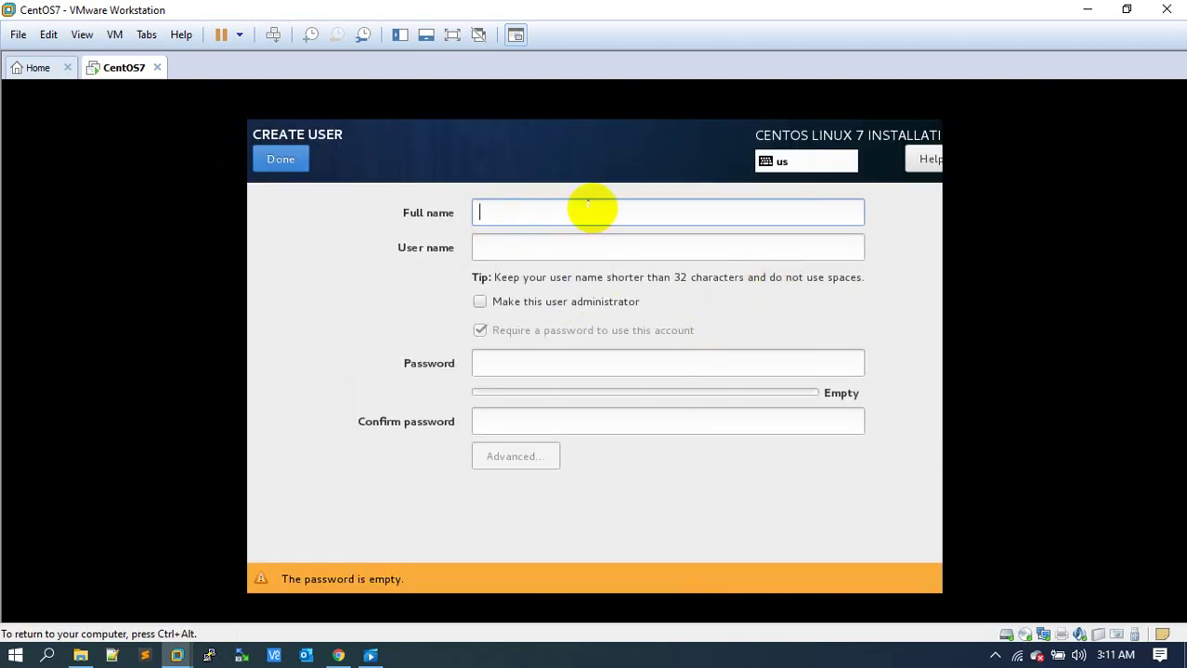
Create a new user with its full name and user name, set and confirm its password, and accept the weak-password warning.
type("quium")
key("Tab")
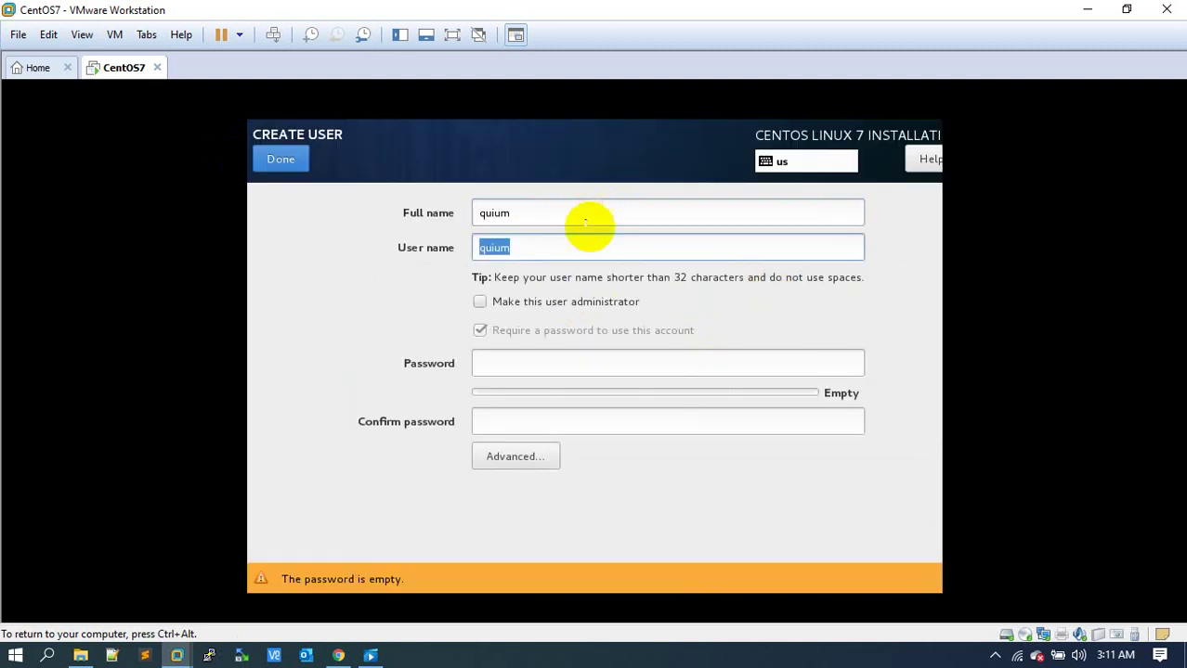
left_click(523, 369)
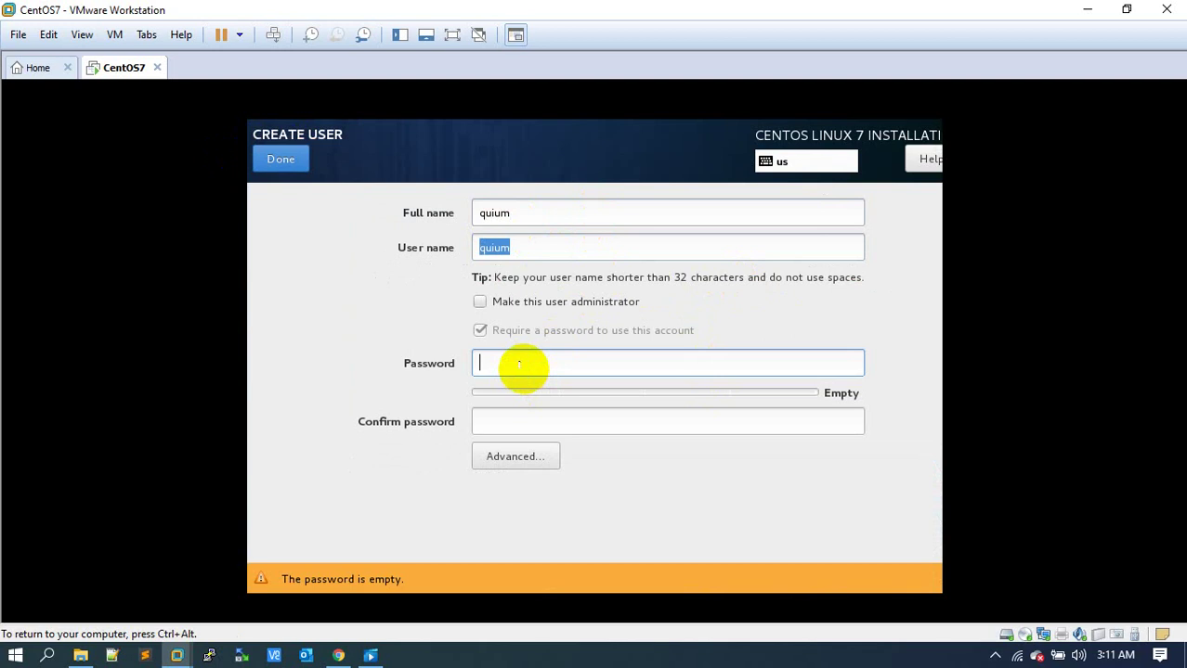
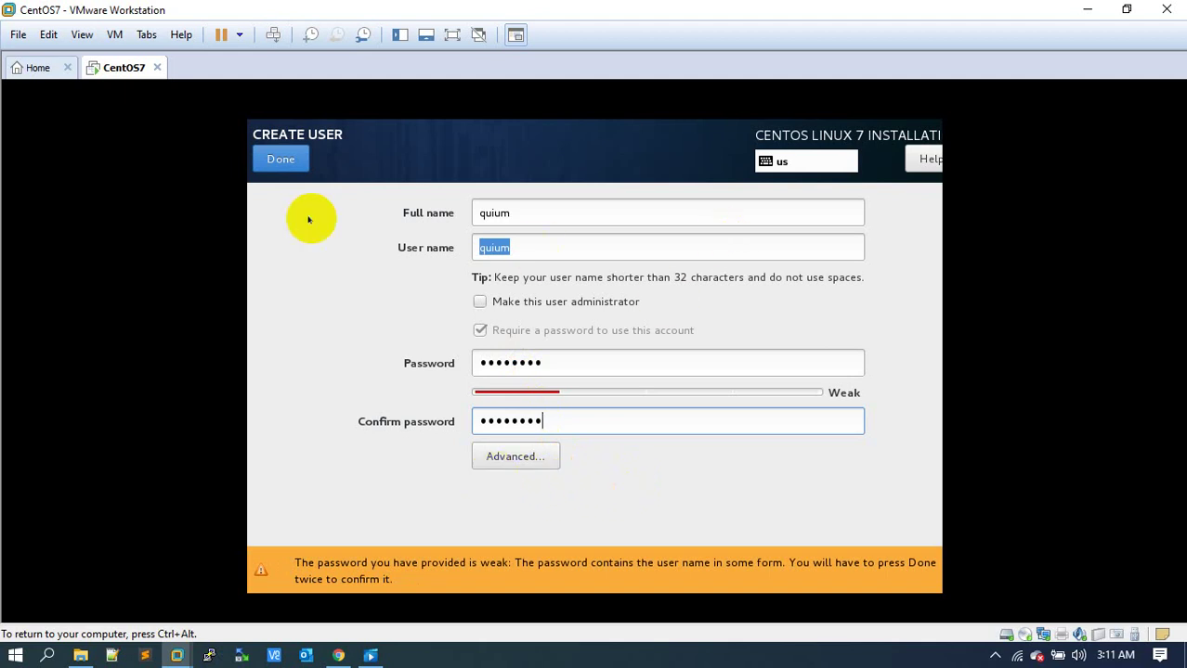
left_click(269, 160)
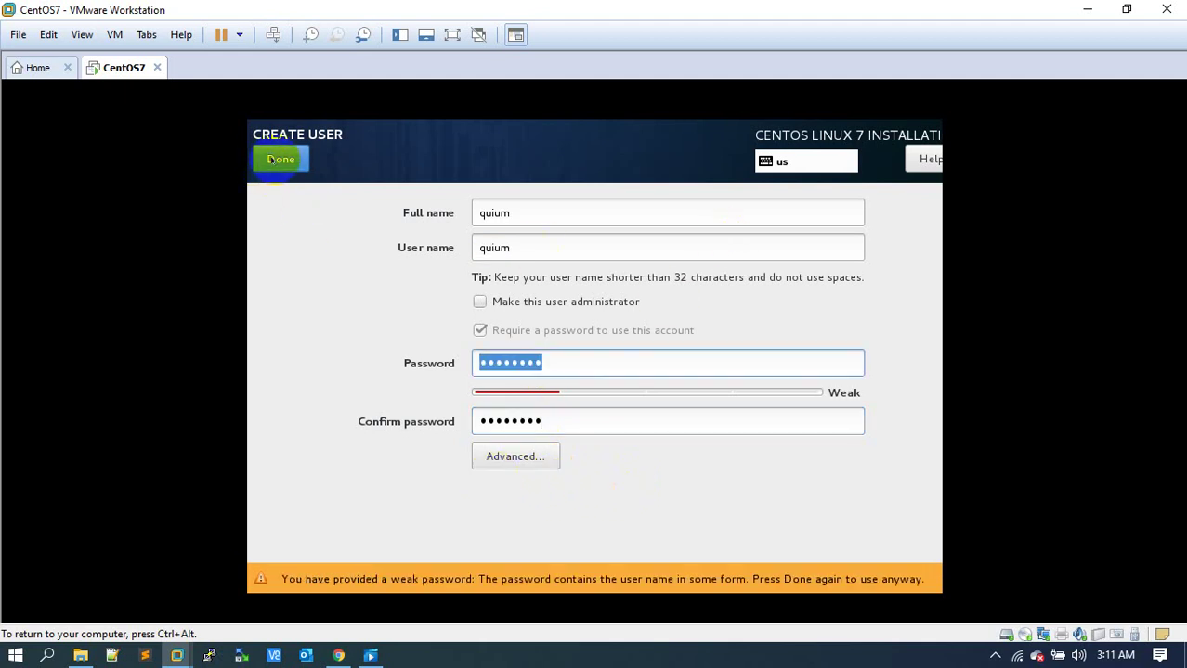
left_click(269, 159)
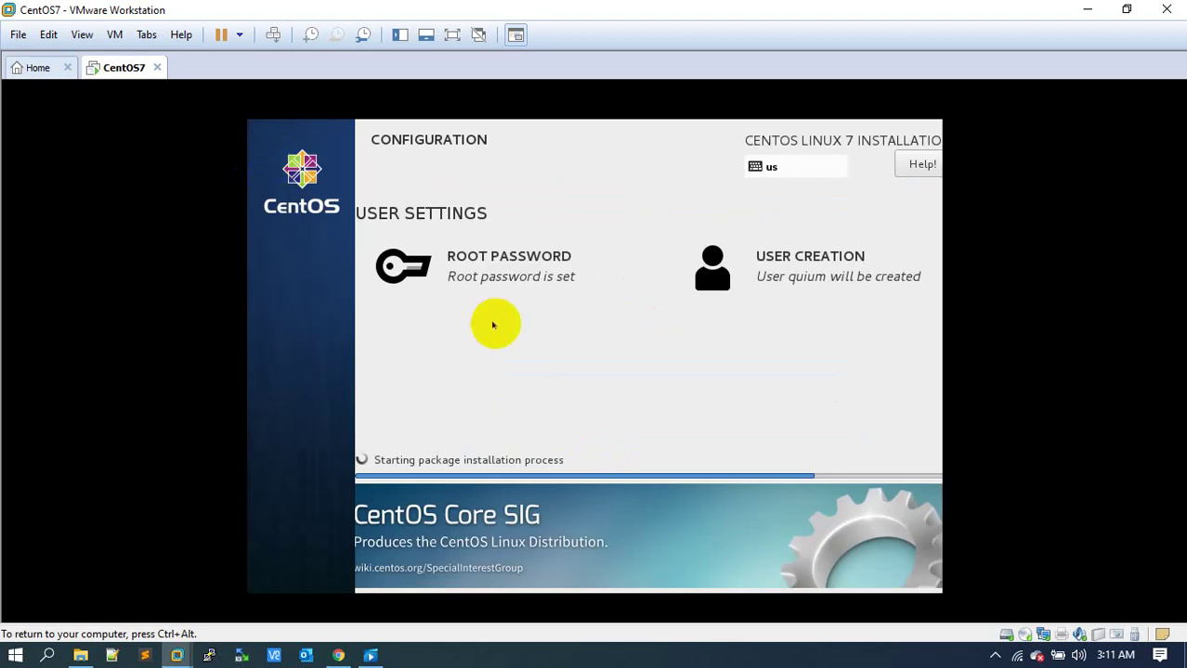
Reboot the newly installed CentOS system and let it restart into the Initial Setup screen.
left_click(995, 656)
left_click(1052, 551)
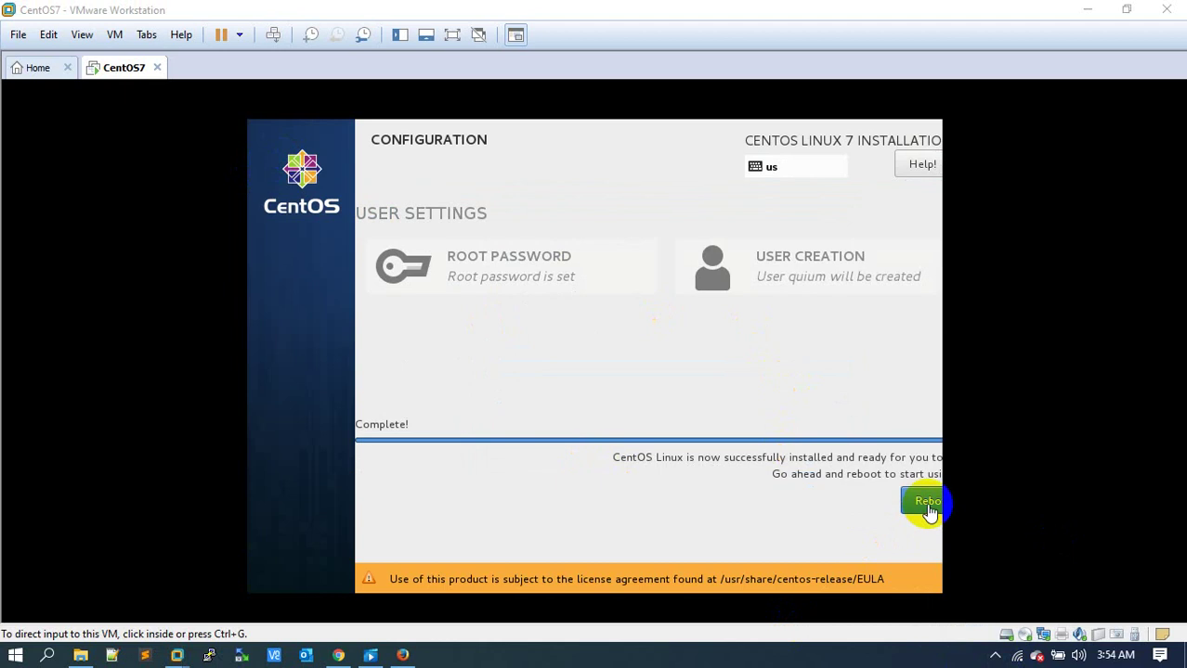
left_click(926, 508)
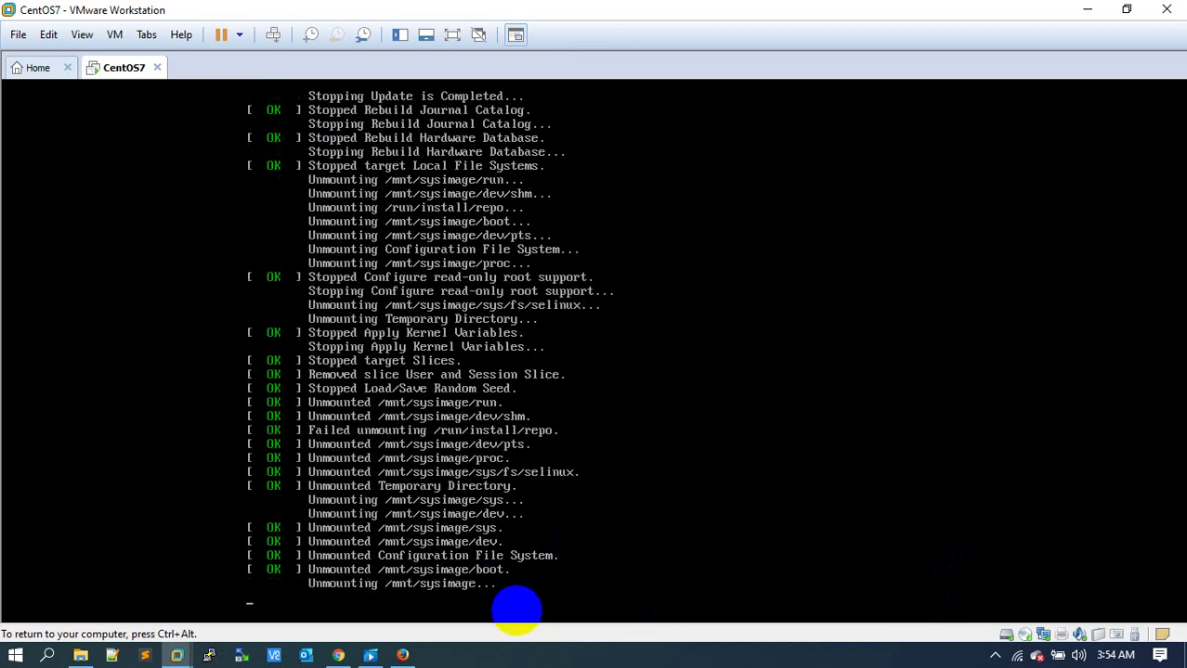
key("ctrl+alt")
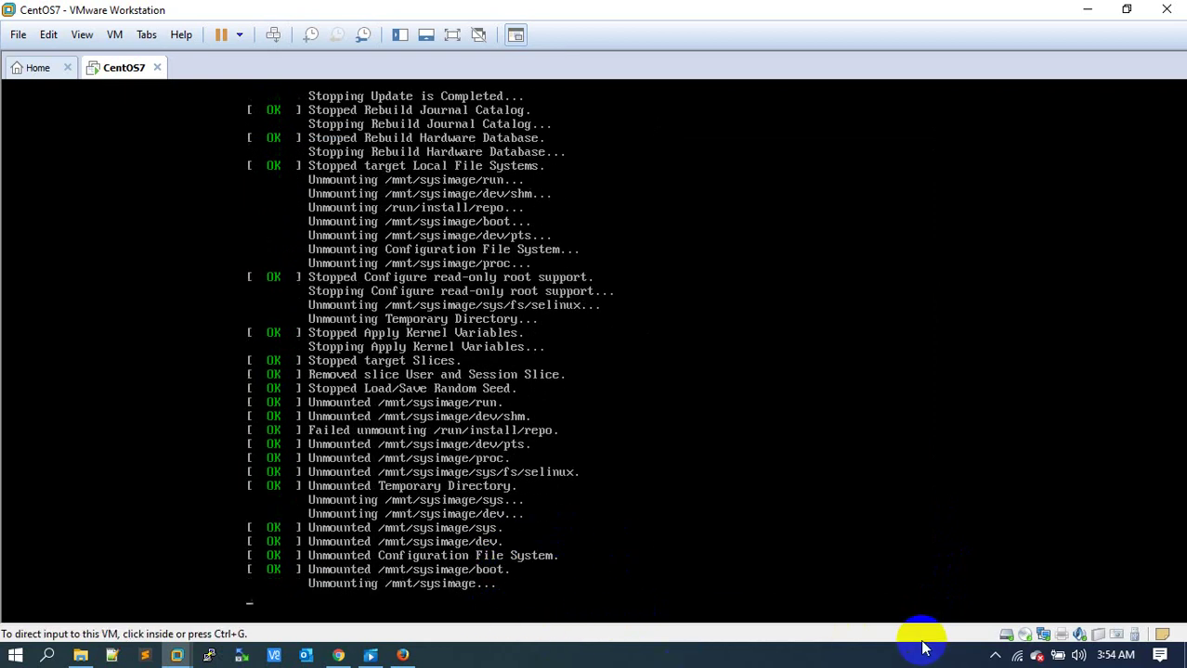
left_click(995, 658)
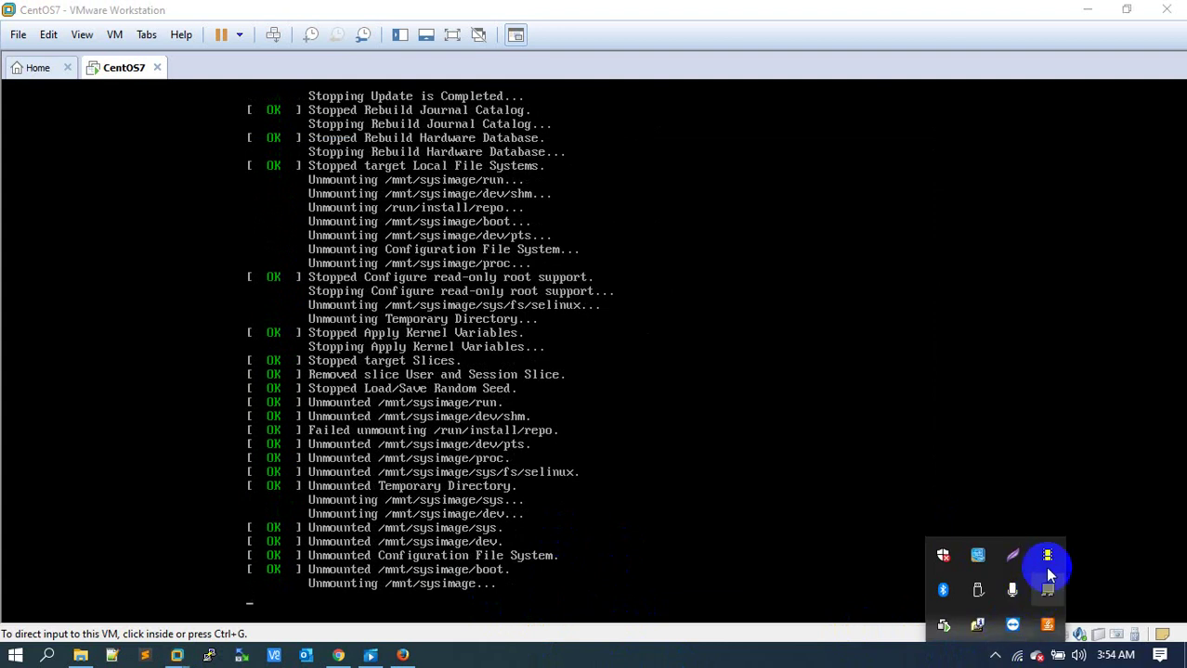
left_click(1046, 557)
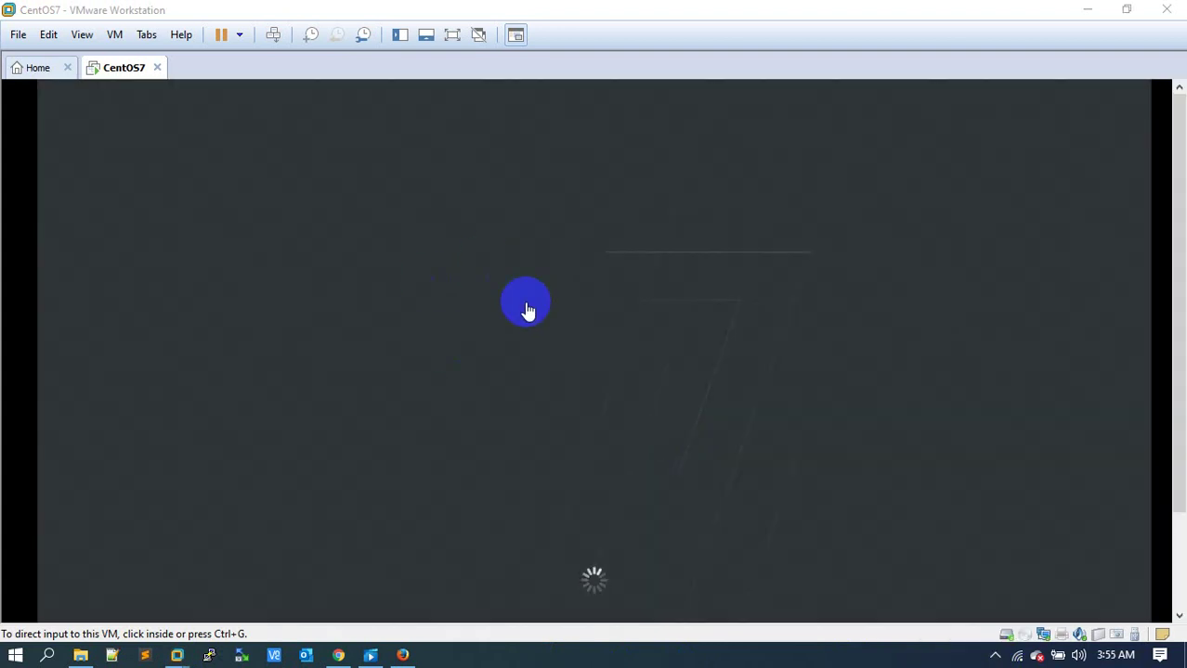
left_click(993, 657)
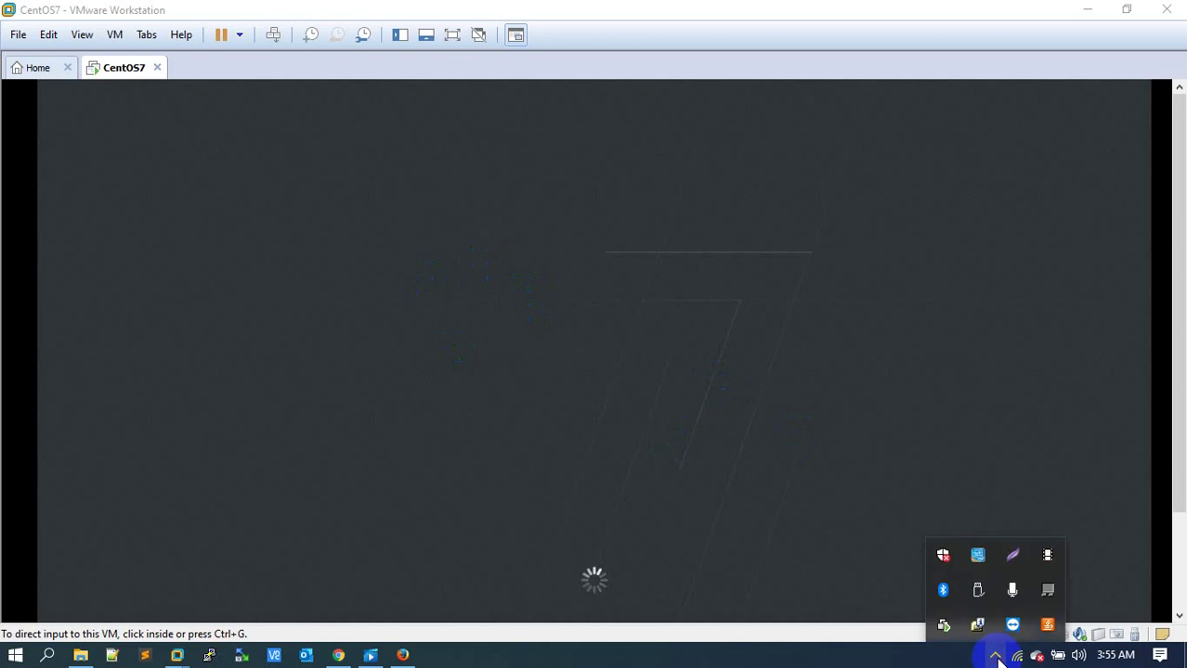
left_click(1049, 552)
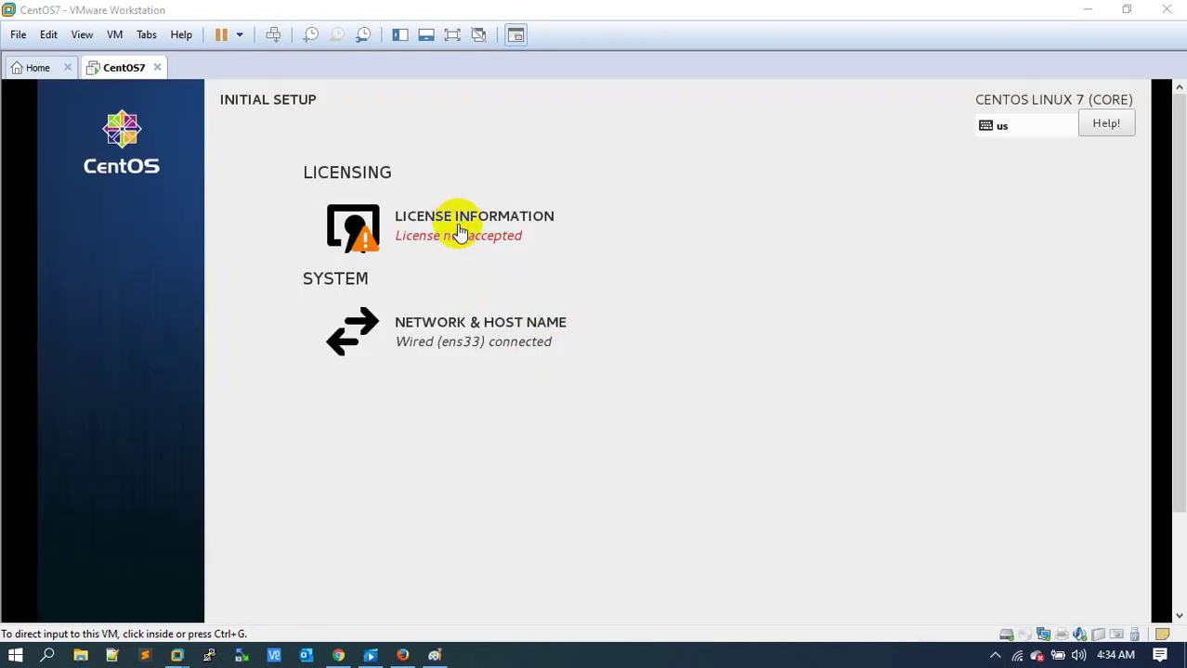
Accept the CentOS license agreement under License Information and return to Initial Setup.
left_click(506, 272)
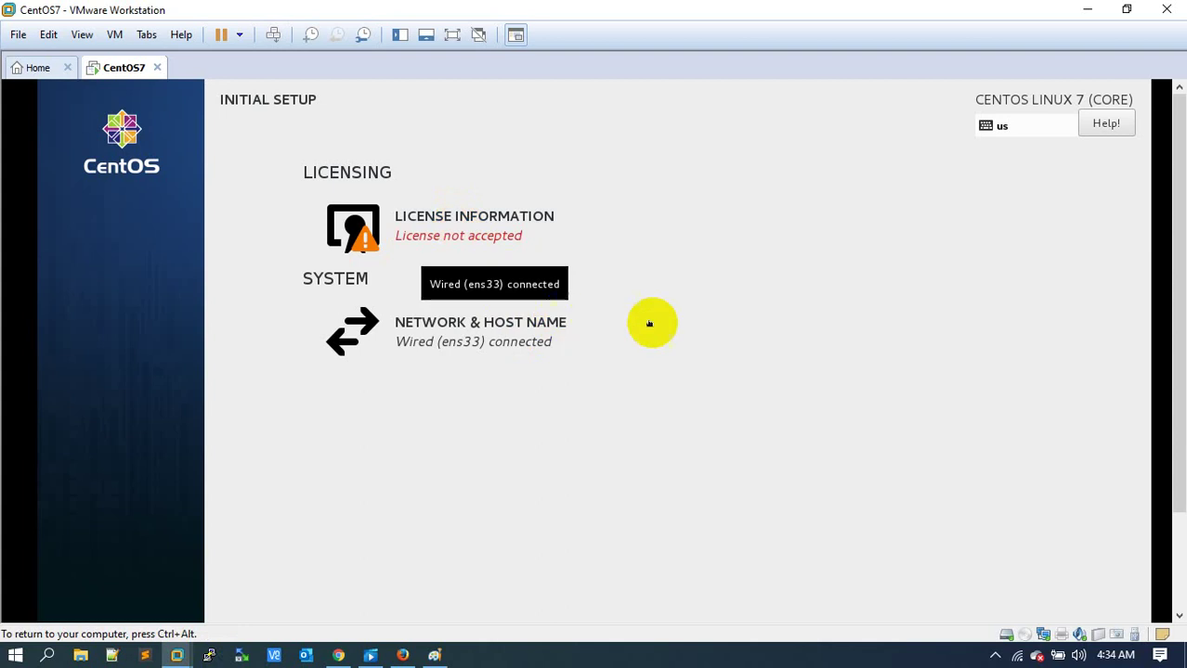
left_click(450, 225)
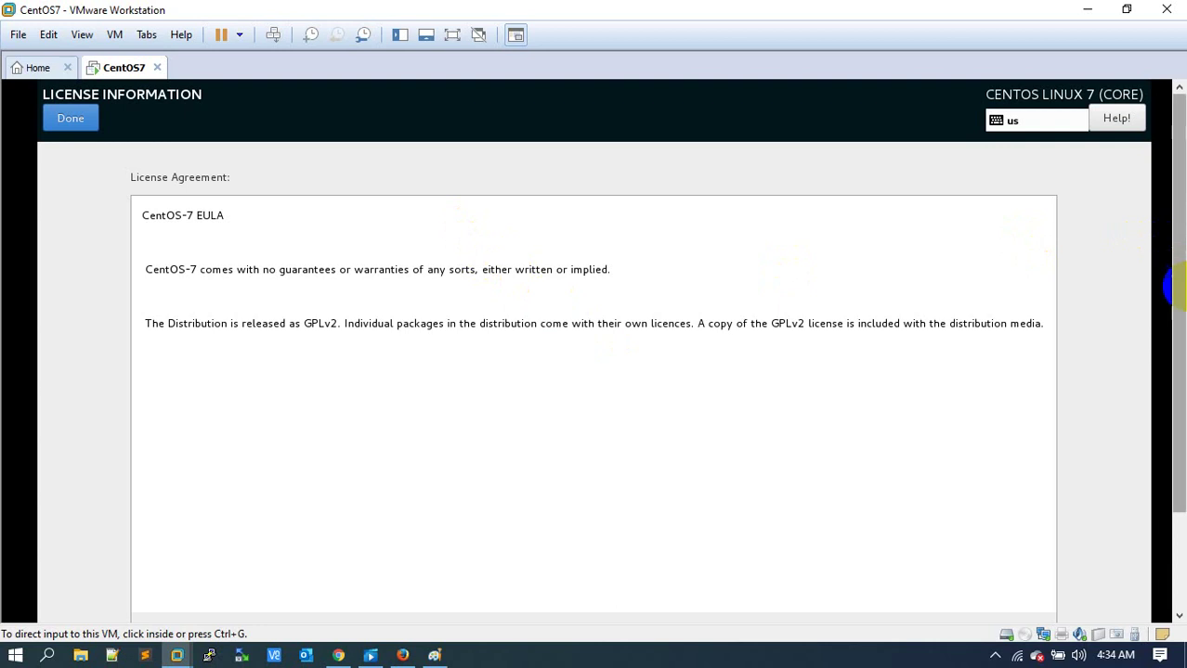
left_click_drag(1174, 353, 1171, 450)
left_click(279, 516)
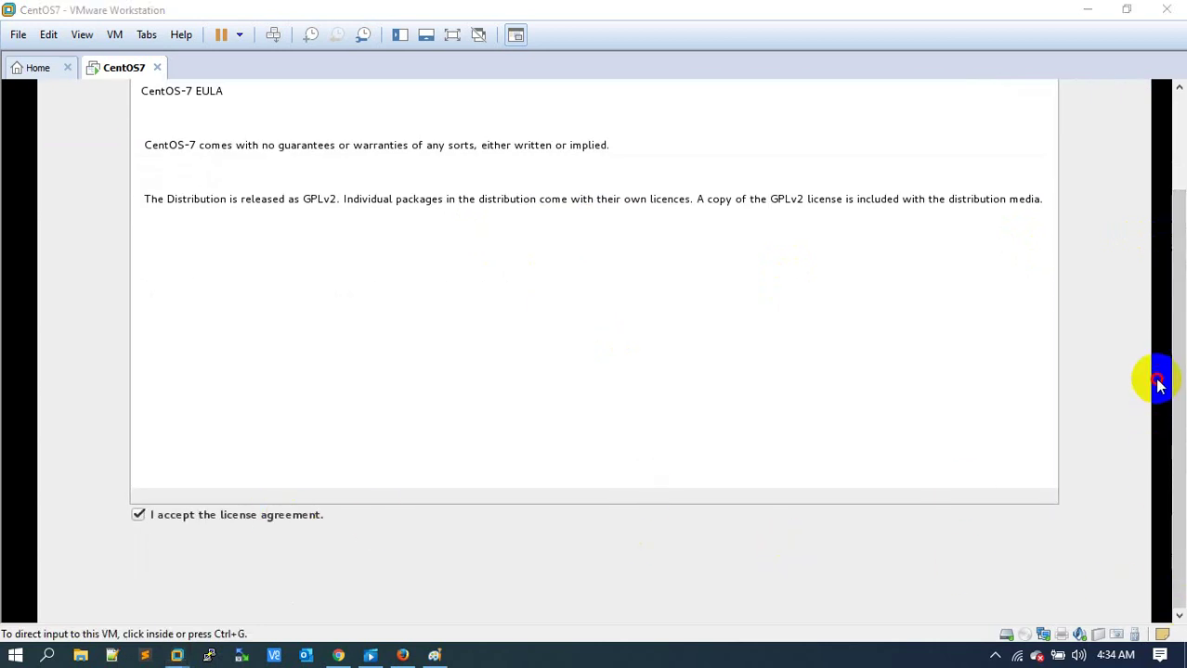
left_click_drag(1162, 315, 1158, 204)
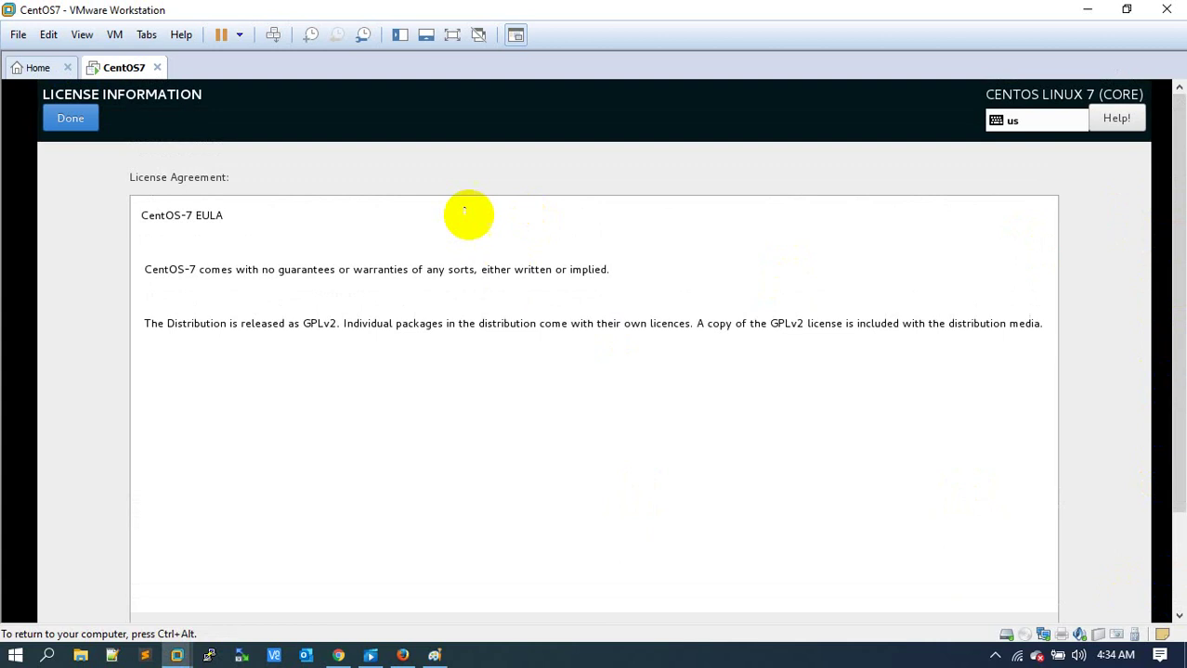
left_click(81, 124)
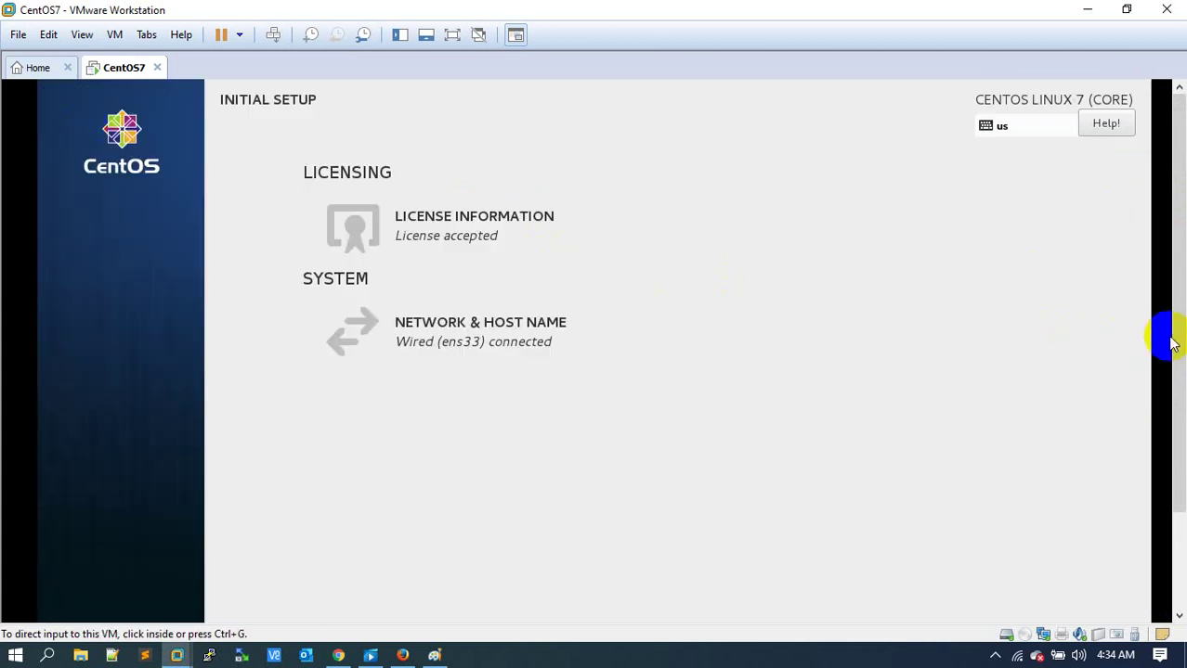
Finish the Initial Setup configuration.
left_click_drag(1173, 351, 1173, 538)
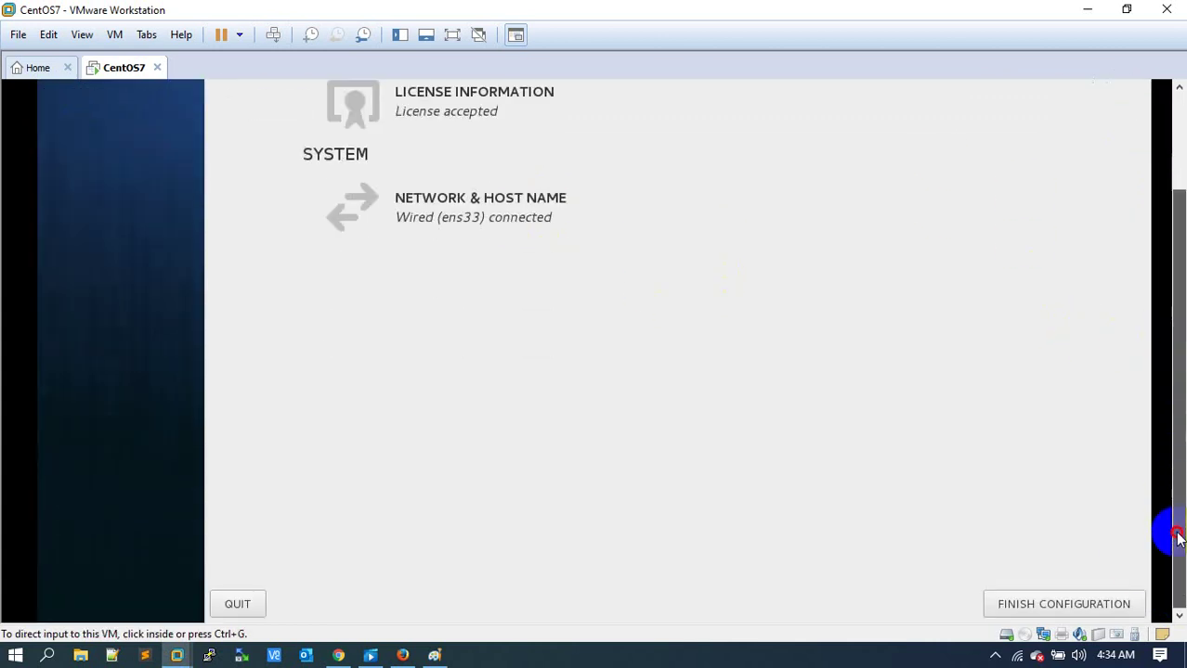
left_click(1079, 604)
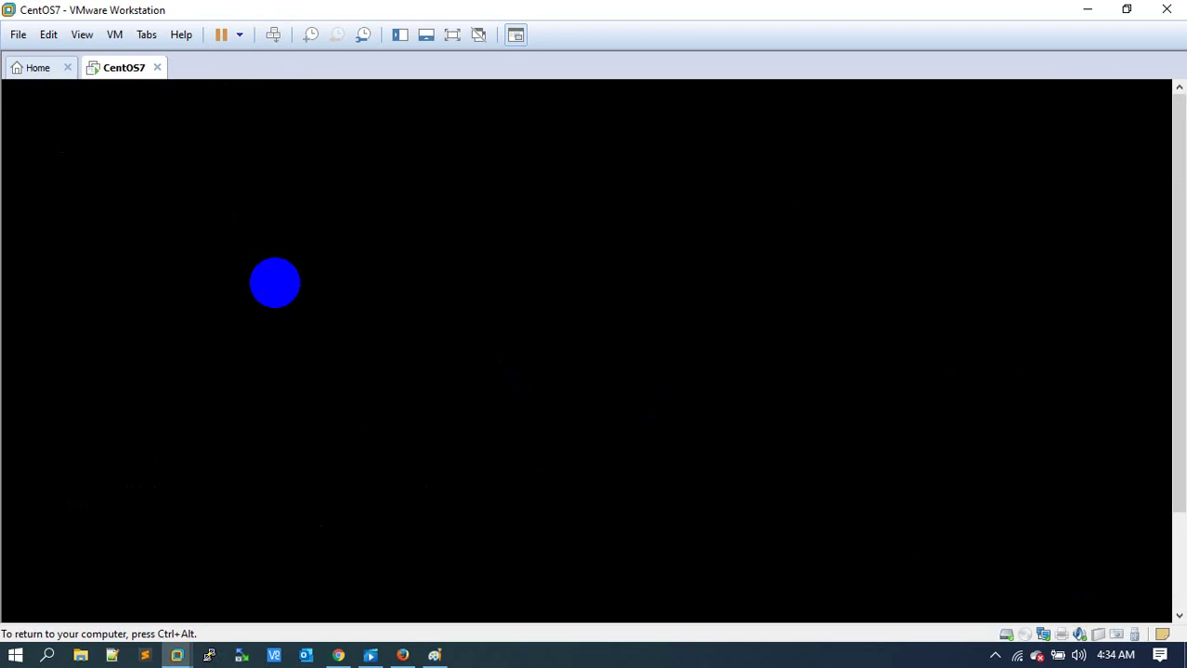
mouse_move(434, 655)
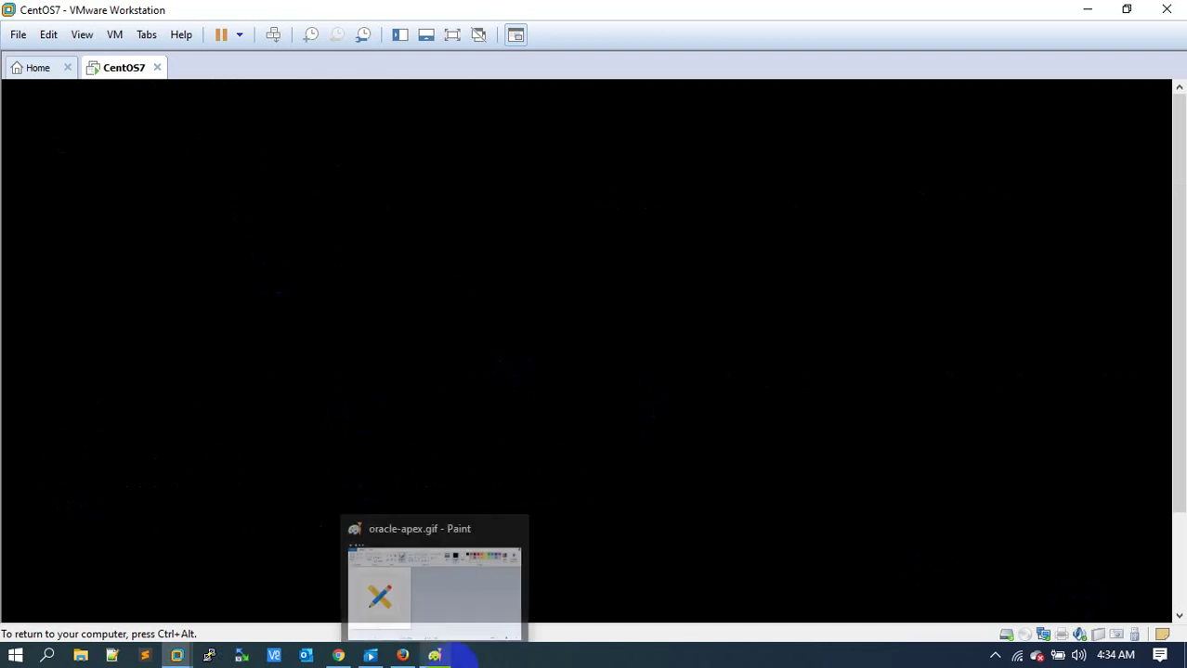